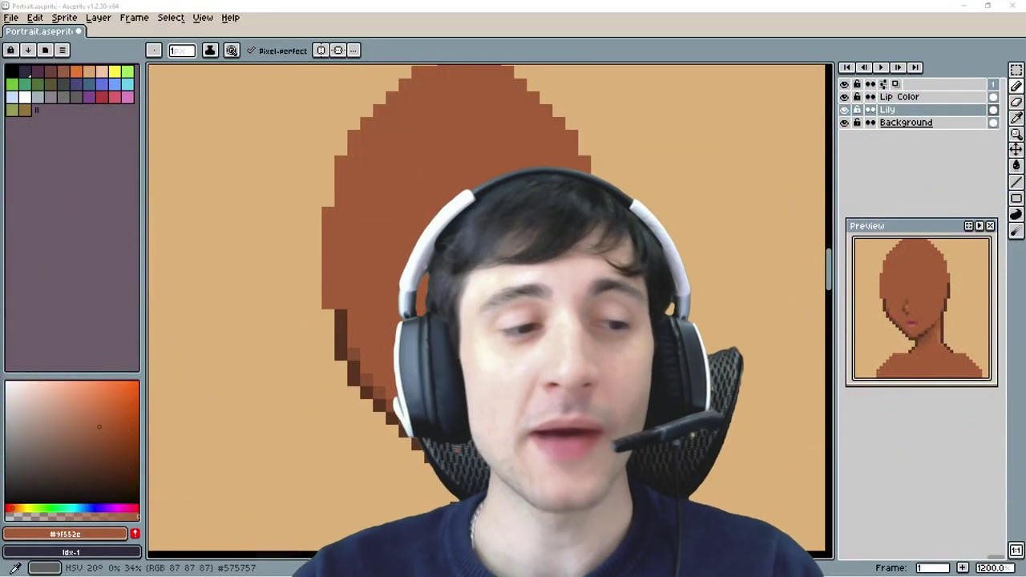
Step: Add a new layer directly above the Lily layer and name it Eyes
left_click_drag(366, 417, 363, 390)
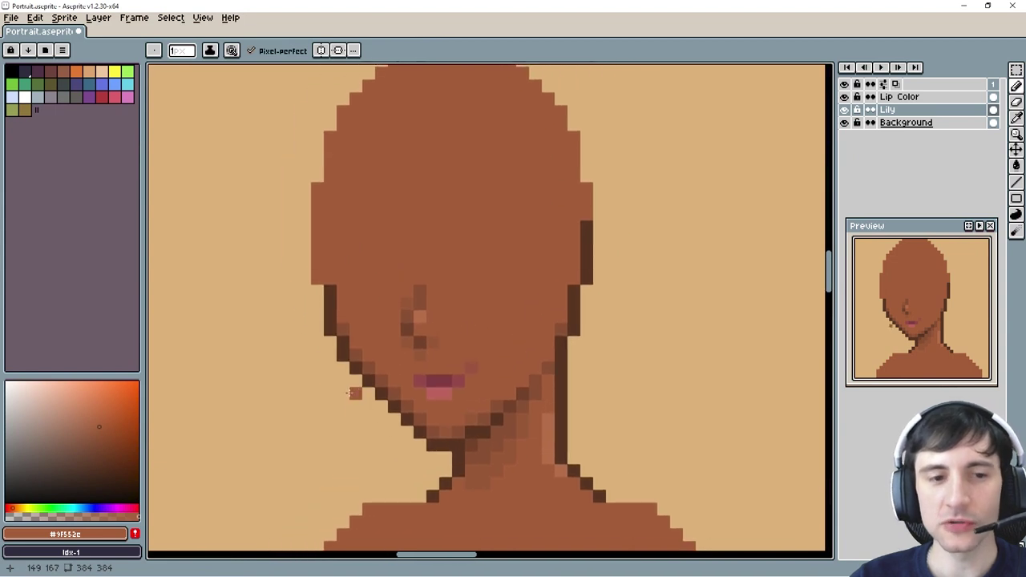
right_click(889, 110)
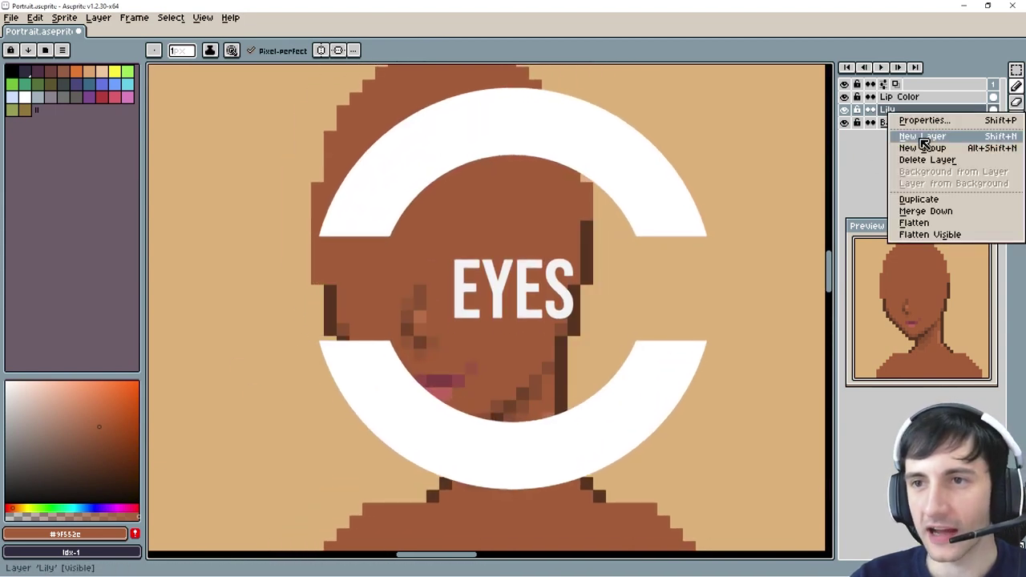
left_click(916, 136)
double_click(895, 112)
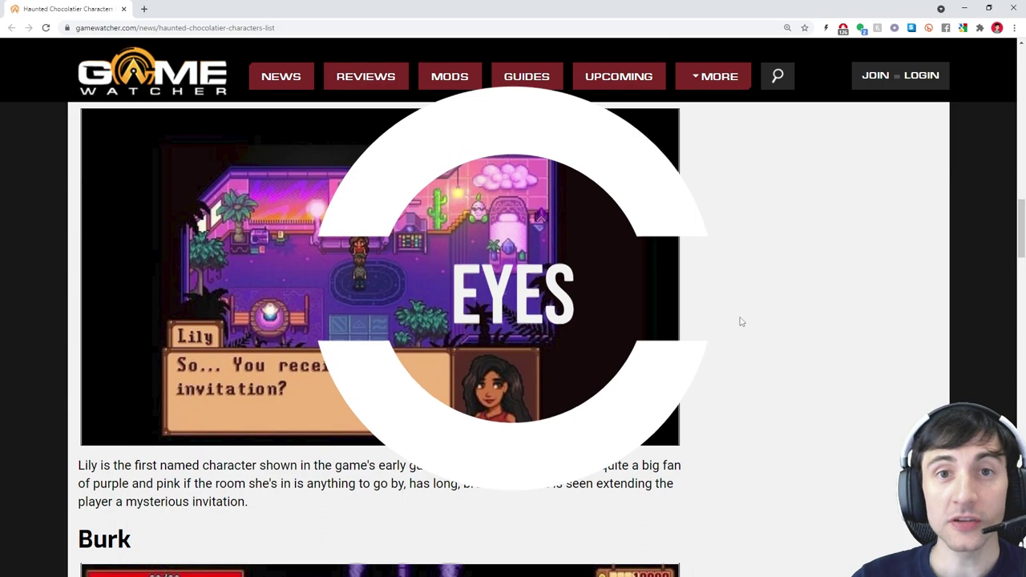
Step: Switch to the browser and examine the eyes in the Haunted Chocolatier character portraits as reference
scroll(741, 321, "down", 6)
scroll(741, 321, "down", 5)
scroll(741, 321, "down", 7)
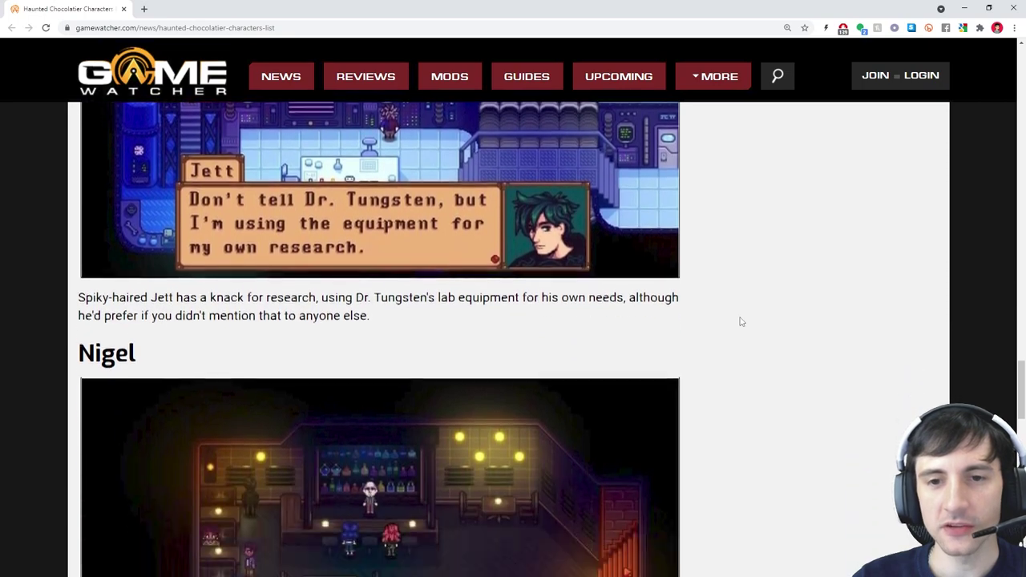
scroll(741, 322, "down", 2)
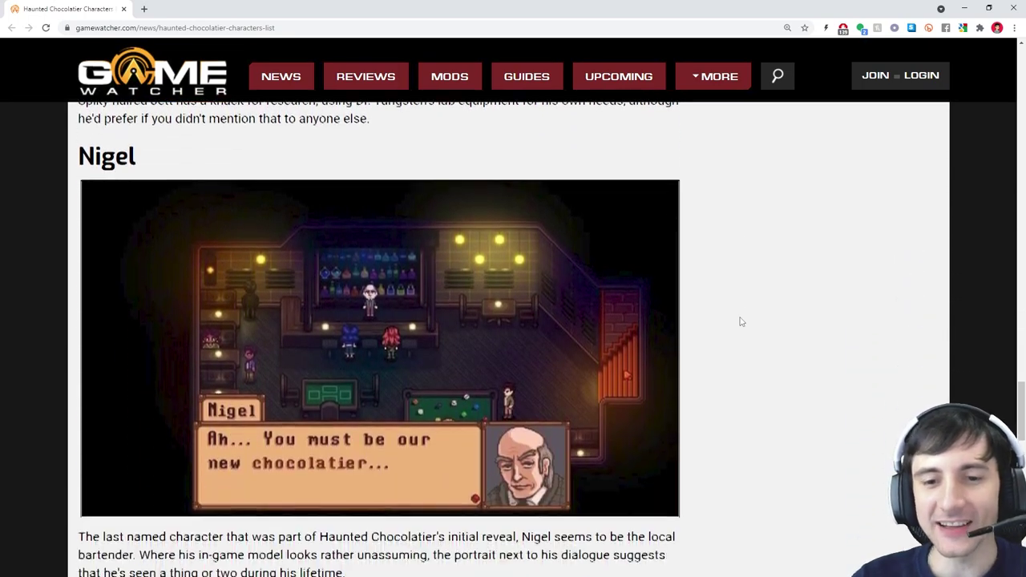
scroll(741, 321, "up", 7)
scroll(741, 322, "up", 2)
scroll(742, 322, "up", 2)
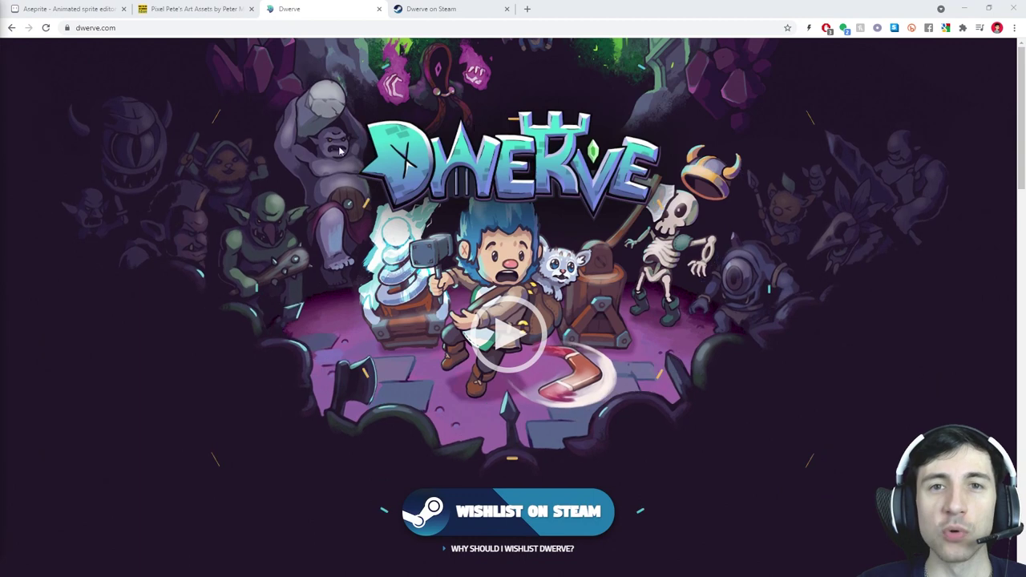
key("ctrl+Tab")
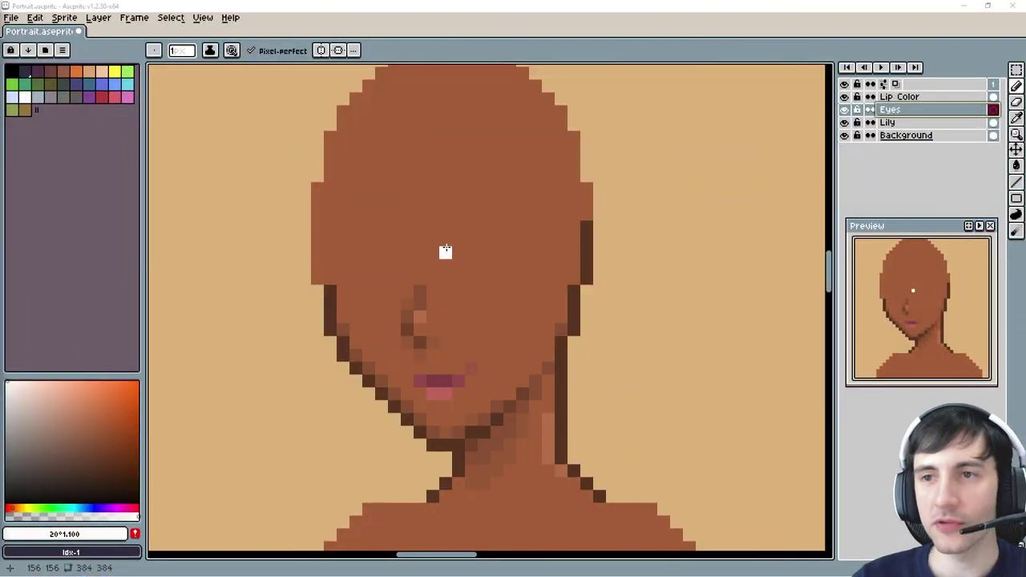
Step: Paint a solid white block 5 by 3 pixels for the eye, above and beside the nose
left_click(459, 252)
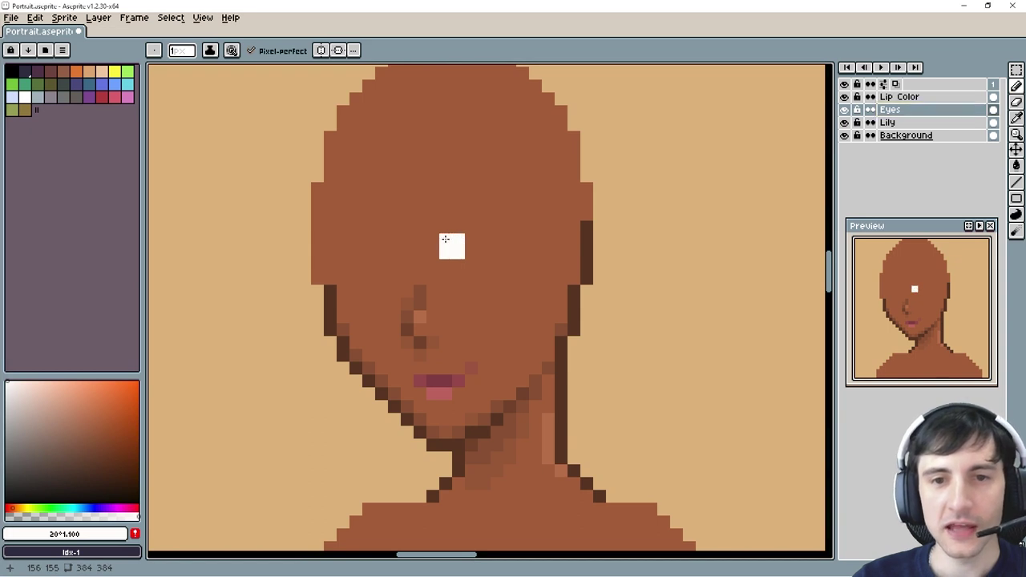
left_click(471, 246)
mouse_move(467, 265)
left_mouse_down()
mouse_move(486, 251)
mouse_move(494, 263)
left_mouse_up()
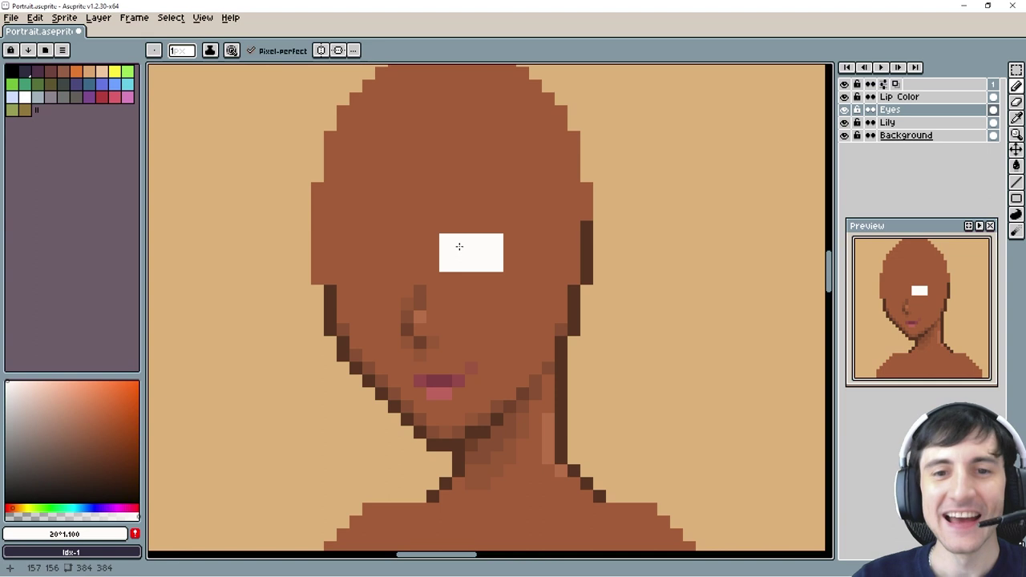
Step: Select the white eye block, move it one pixel down and clear the selection
key("m")
left_click_drag(438, 231, 506, 276)
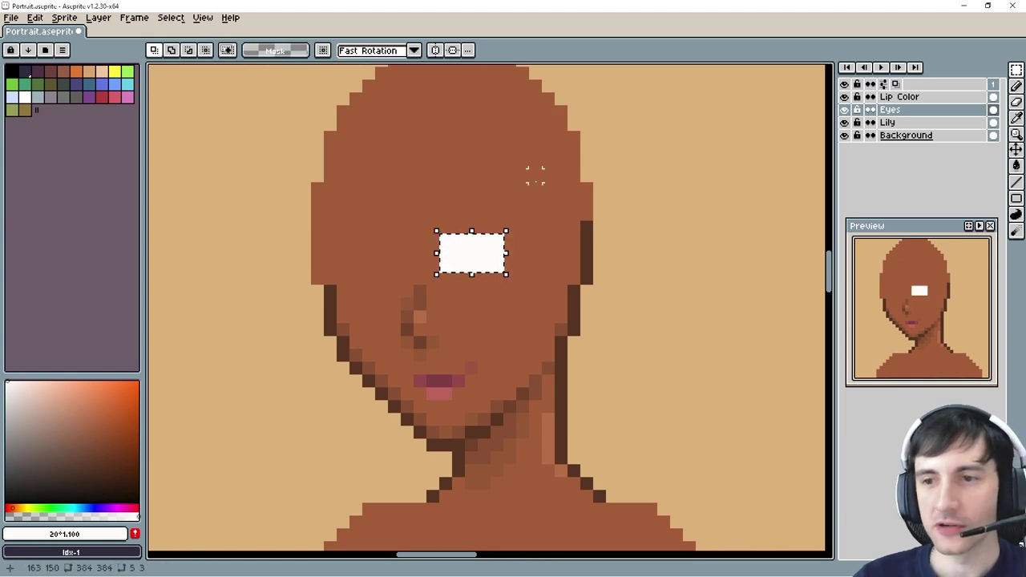
key("Down")
key("Up")
key("Down")
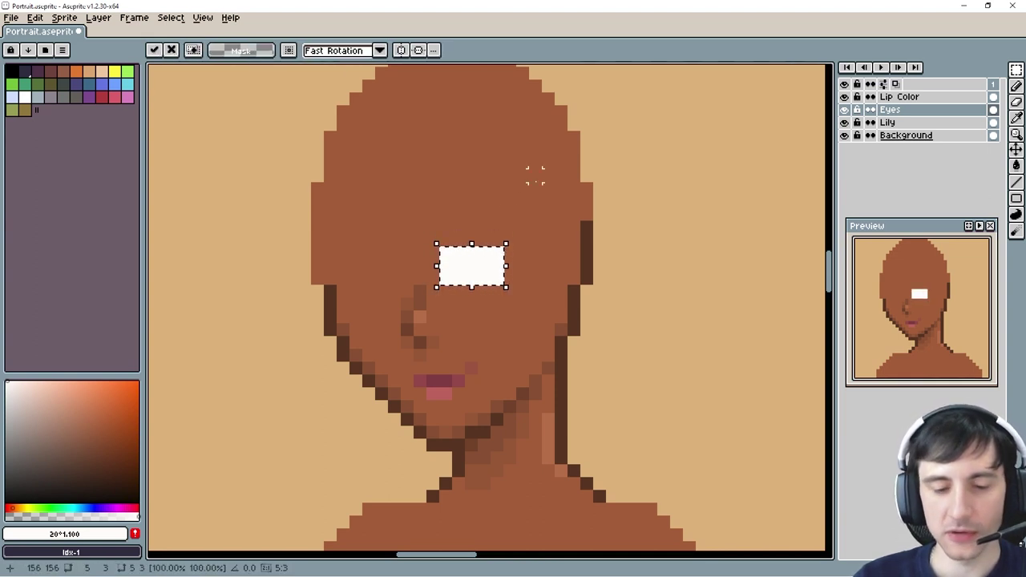
key("ctrl+d")
Step: Trim the white eye block by erasing its upper outer corner pixel
key("b")
left_click(445, 278)
left_click(496, 253)
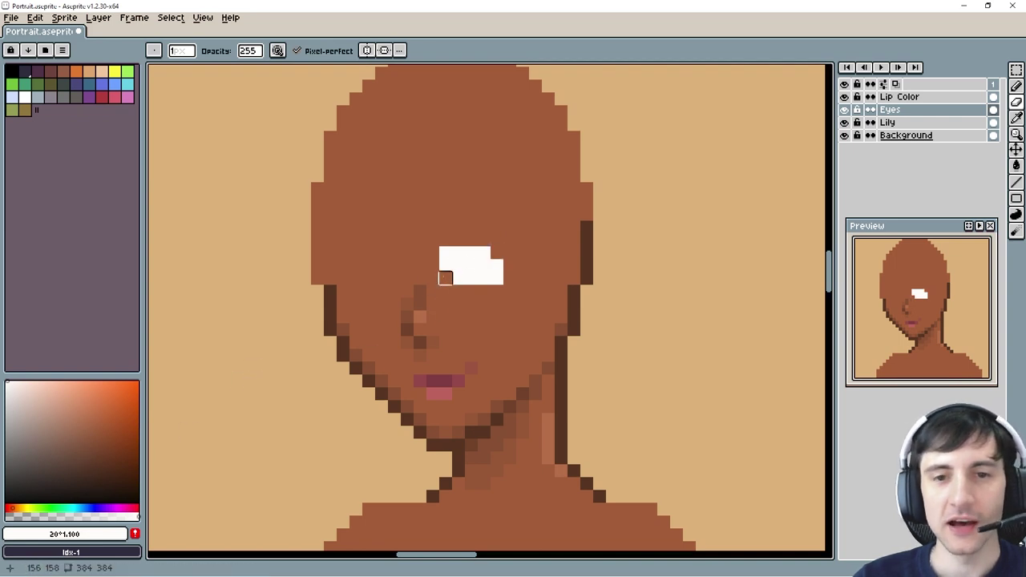
Step: Paint a black iris 2 pixels wide and 3 pixels tall at the inner edge of the eye white
left_click(30, 486)
left_click(446, 265)
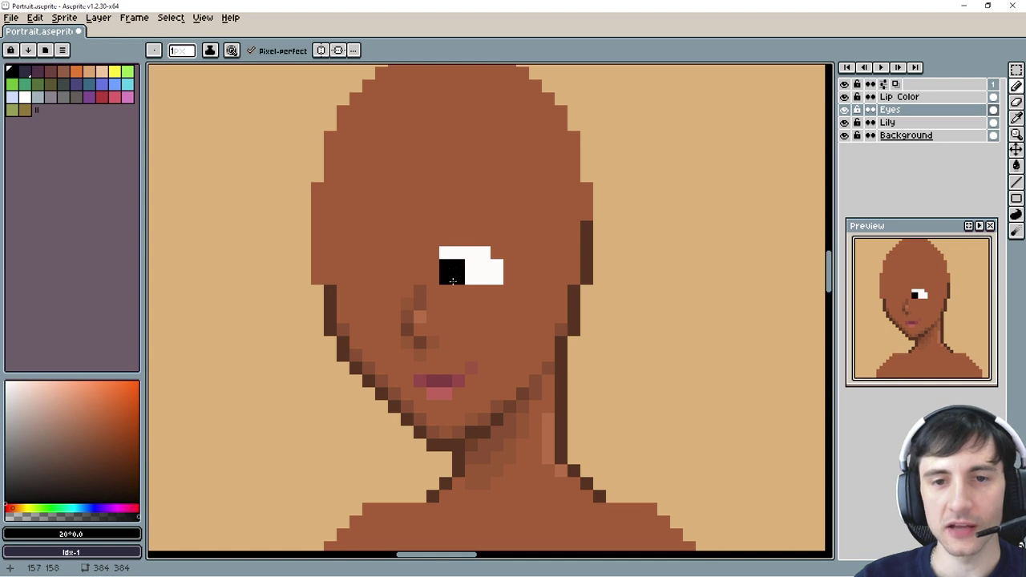
key("ctrl+z")
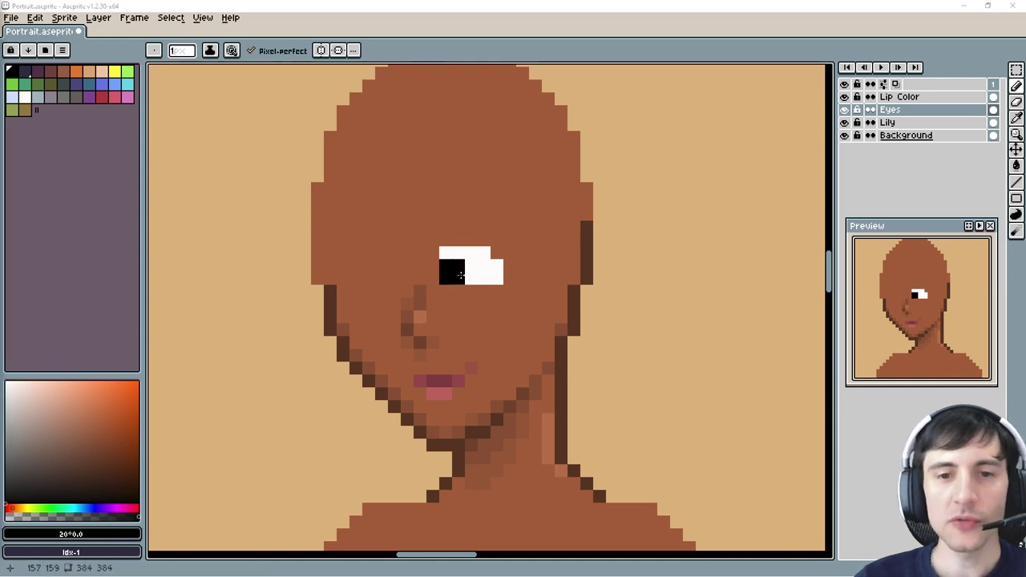
left_click(456, 255)
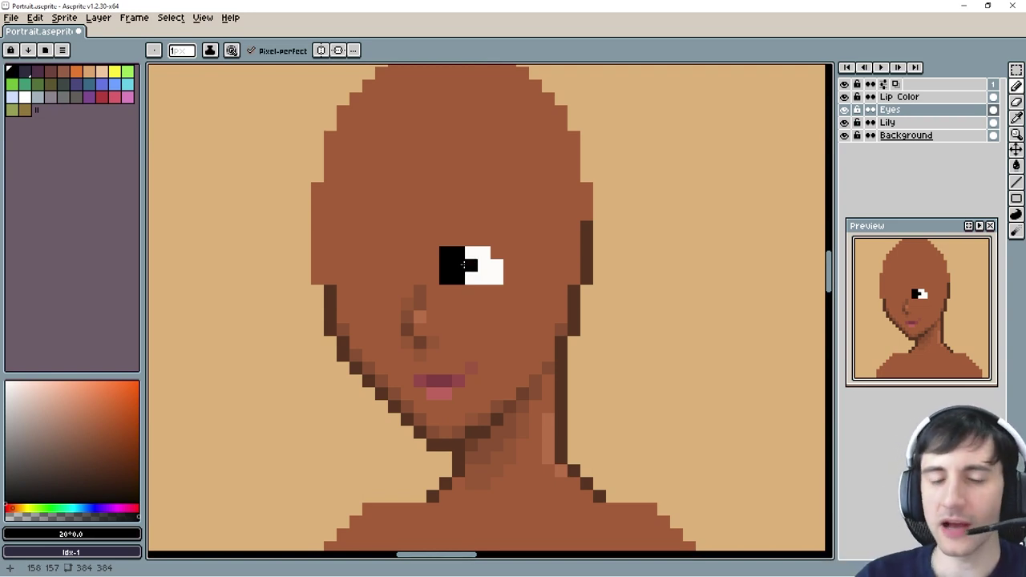
Step: Make the eye one pixel taller by adding a row of white and black iris pixels on top
right_click(470, 266)
left_click(471, 252, "alt")
left_click_drag(471, 240, 496, 252)
left_click(459, 249, "alt")
left_click(446, 238)
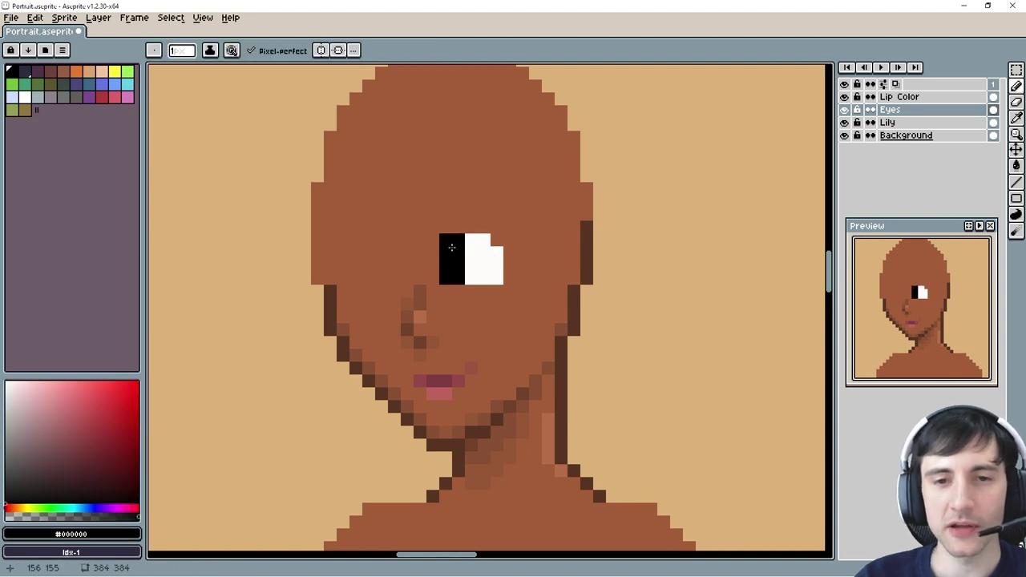
Step: Paint a black upper lash line across the top of the eye, stepping down past its outer corner
key("alt")
left_click(479, 249, "alt")
mouse_move(445, 240)
left_mouse_down()
mouse_move(479, 270)
mouse_move(446, 253)
mouse_move(445, 243)
mouse_move(479, 242)
left_mouse_up()
left_click(451, 259, "alt")
left_click(497, 254)
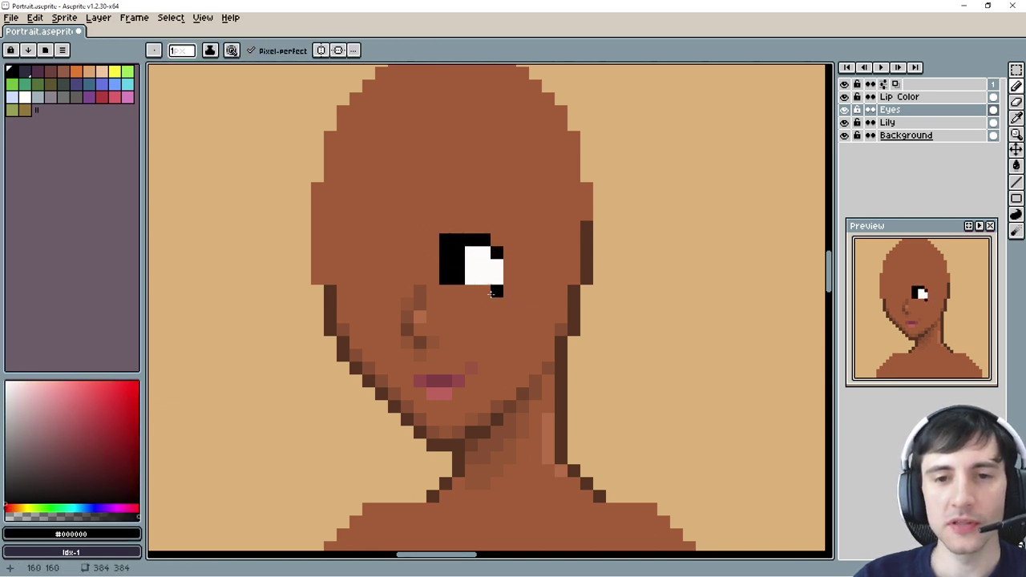
left_click(480, 252)
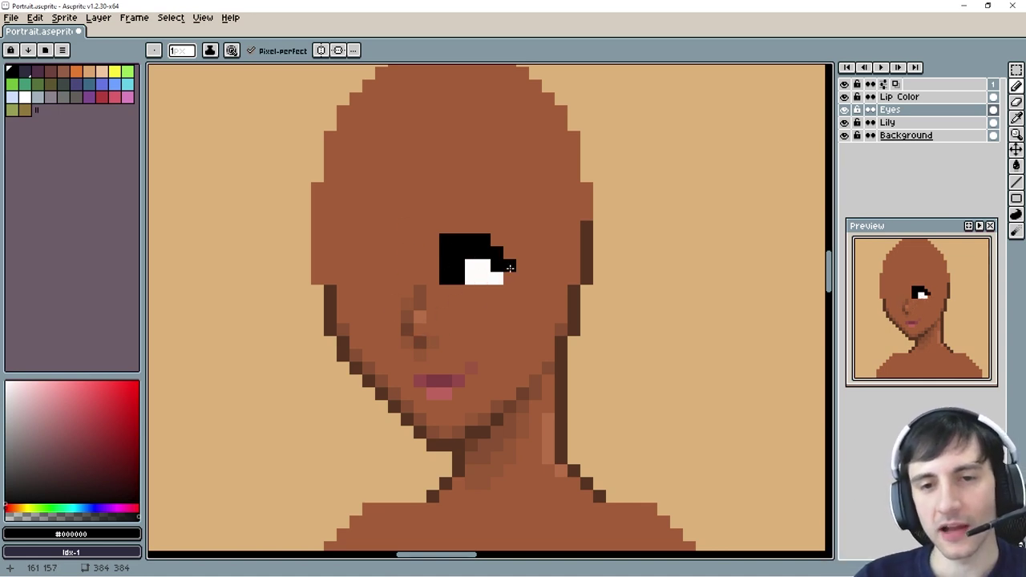
Step: Erase the topmost row of black pixels above the eye to thin the lash line
key("e")
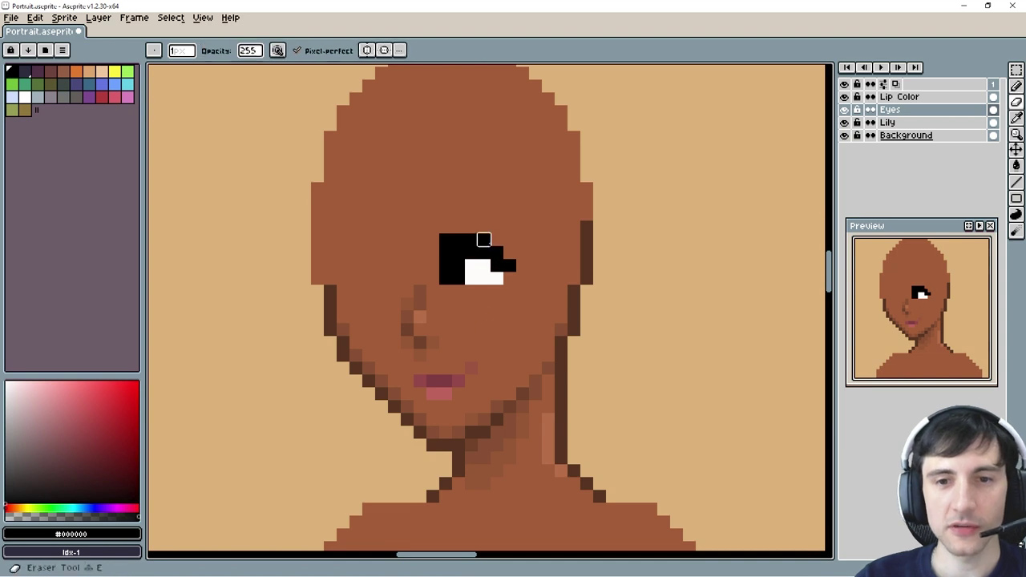
left_click_drag(484, 240, 444, 239)
key("b")
left_click(487, 267, "alt")
right_click(495, 264)
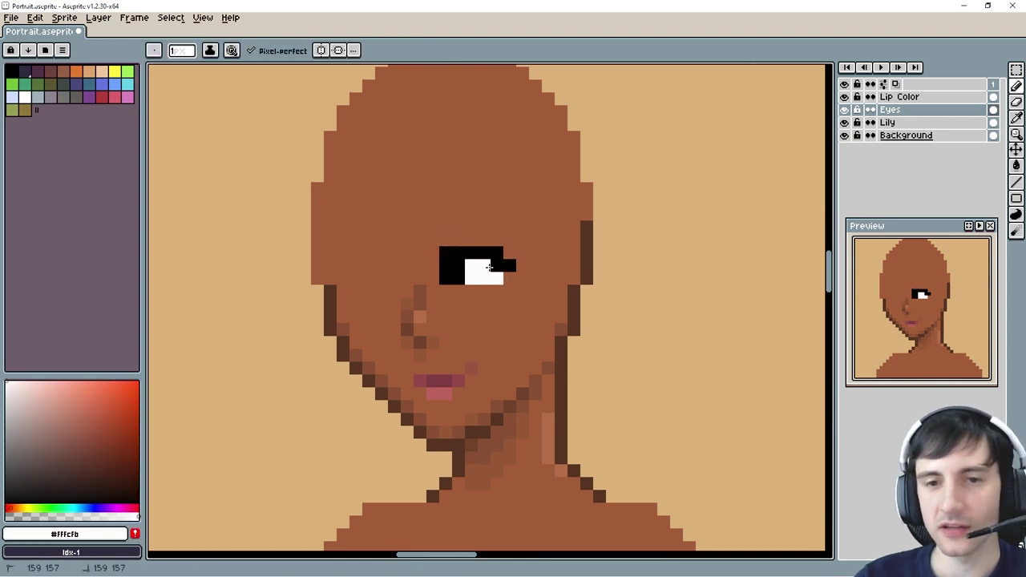
Step: Add a black pixel at the eye's inner corner and a three-pixel black arch above the lash line
left_click(457, 257, "alt")
key("alt+r")
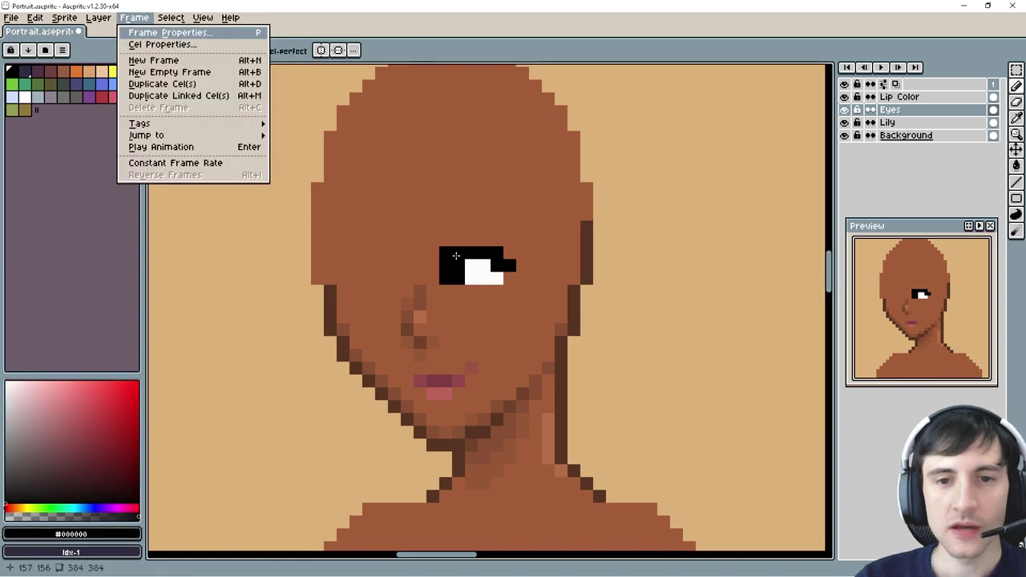
left_click(449, 251)
key("b")
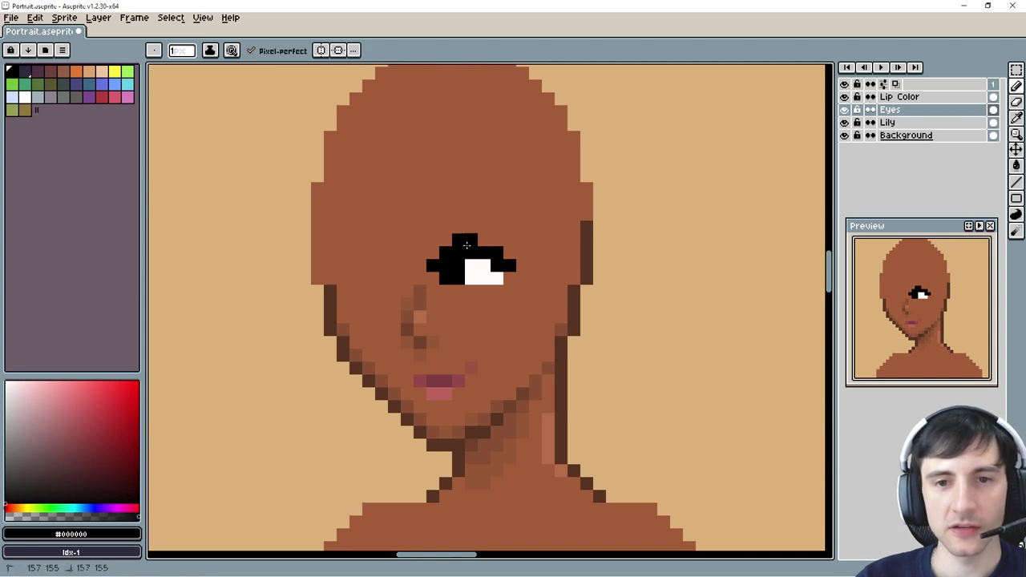
left_click_drag(459, 242, 472, 242)
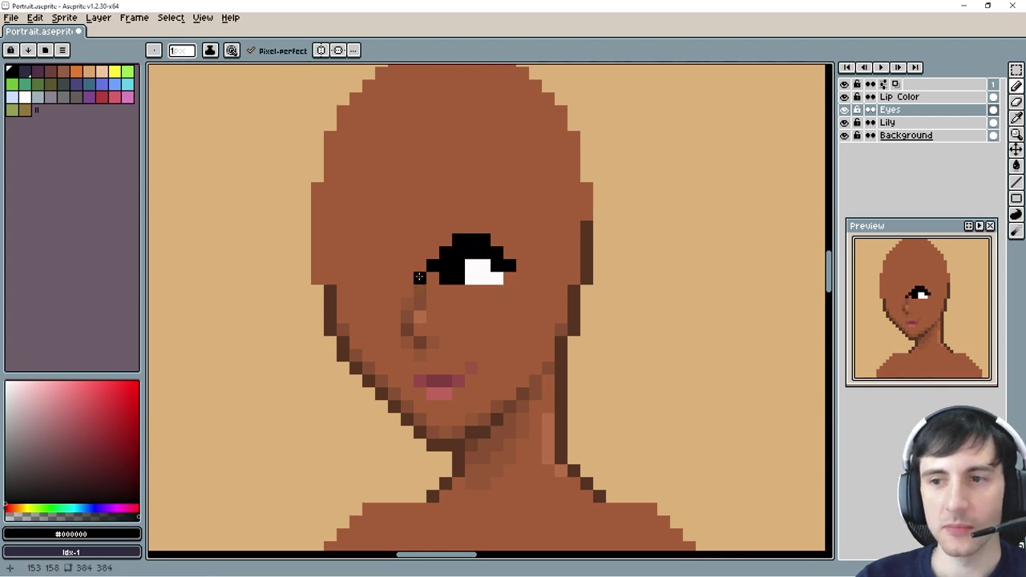
left_click(560, 535)
key("ctrl+z")
key("e")
left_click(471, 228)
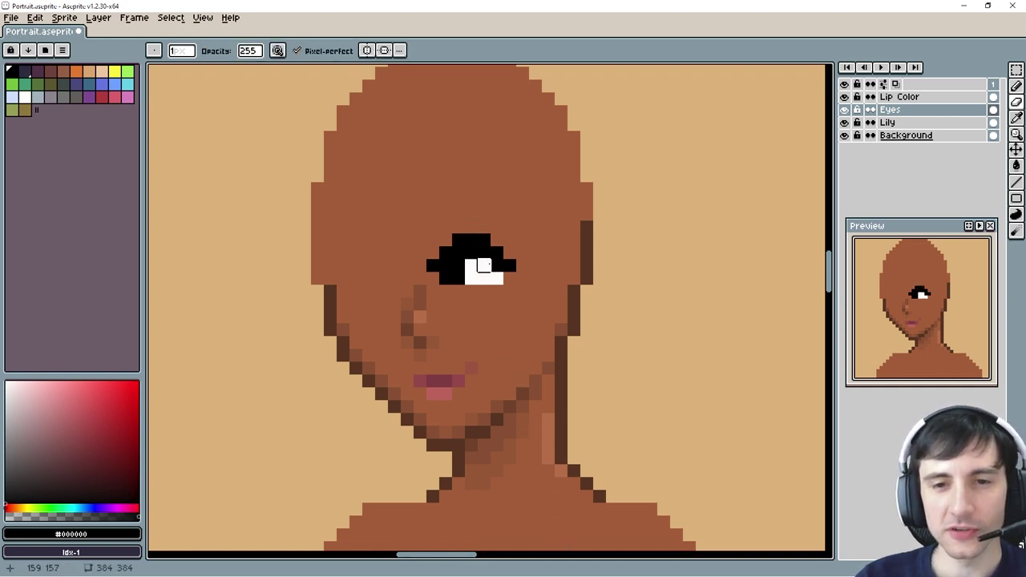
Step: Extend the black lash line one pixel outward and repaint the upper outer pixel of the eye opening white
key("m")
key("alt+r")
key("Escape")
key("alt+r")
key("alt")
key("b")
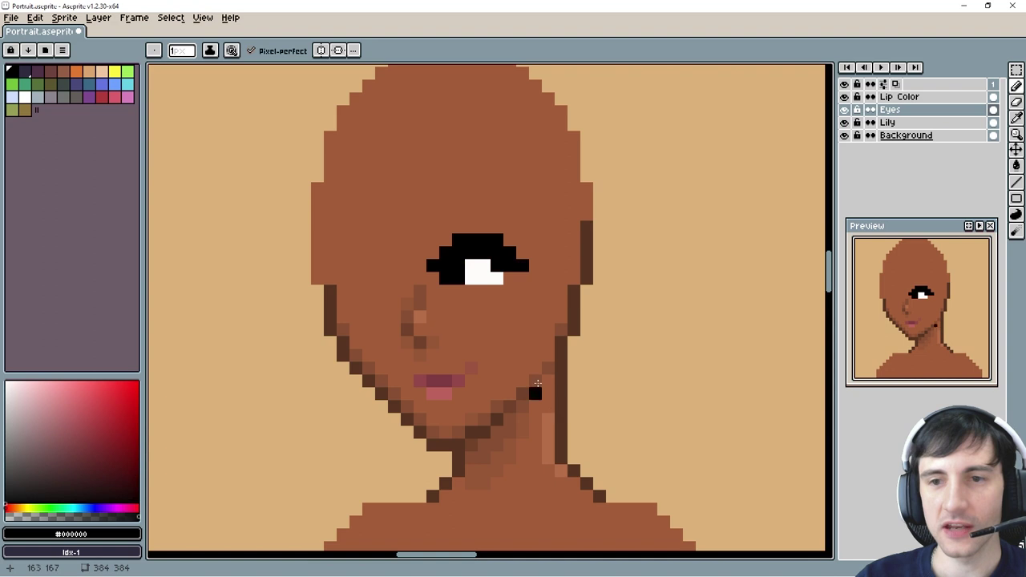
left_click(491, 268, "alt")
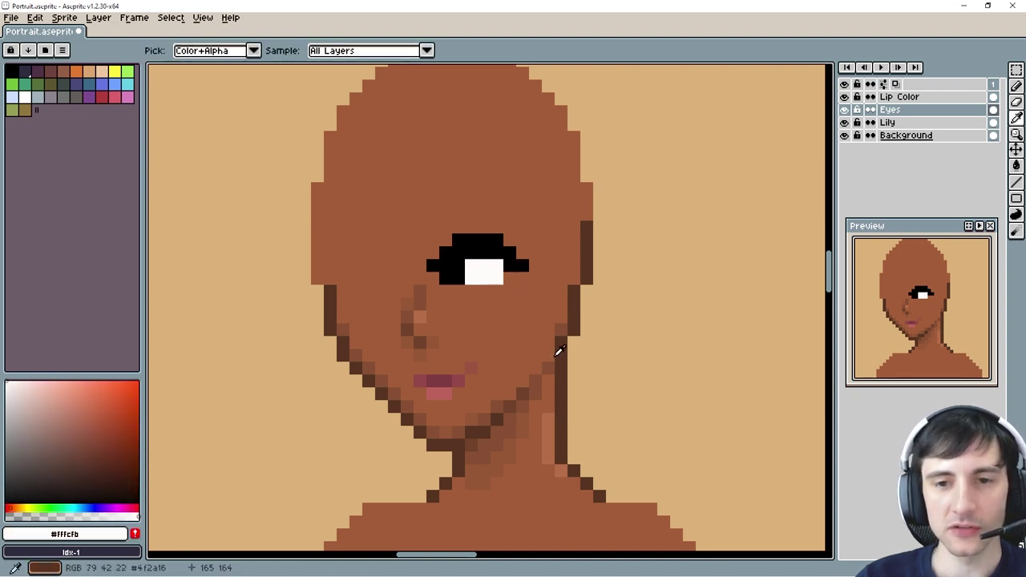
left_click(562, 322, "alt")
left_click(497, 280)
left_click(489, 273, "alt")
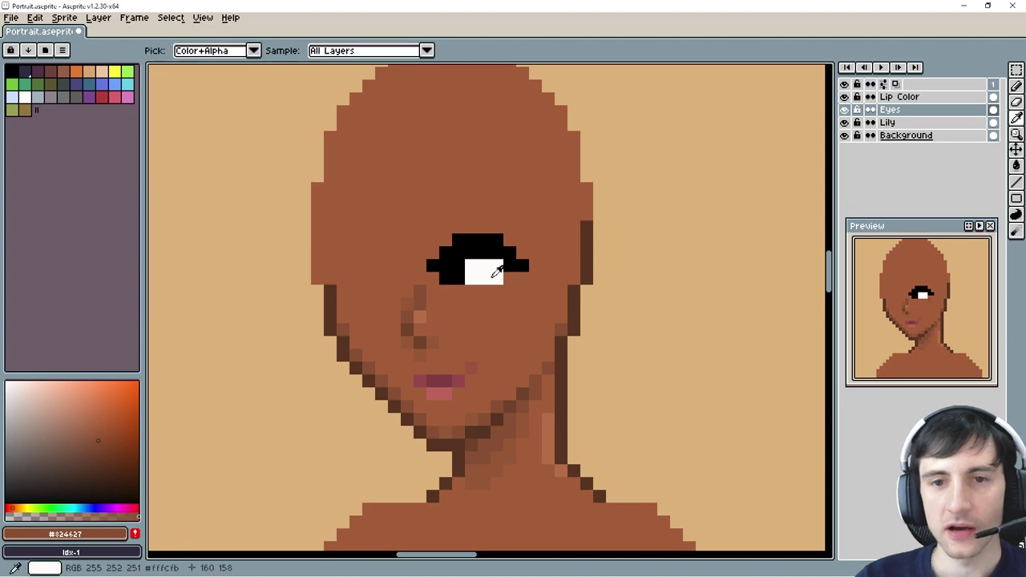
left_click(492, 278)
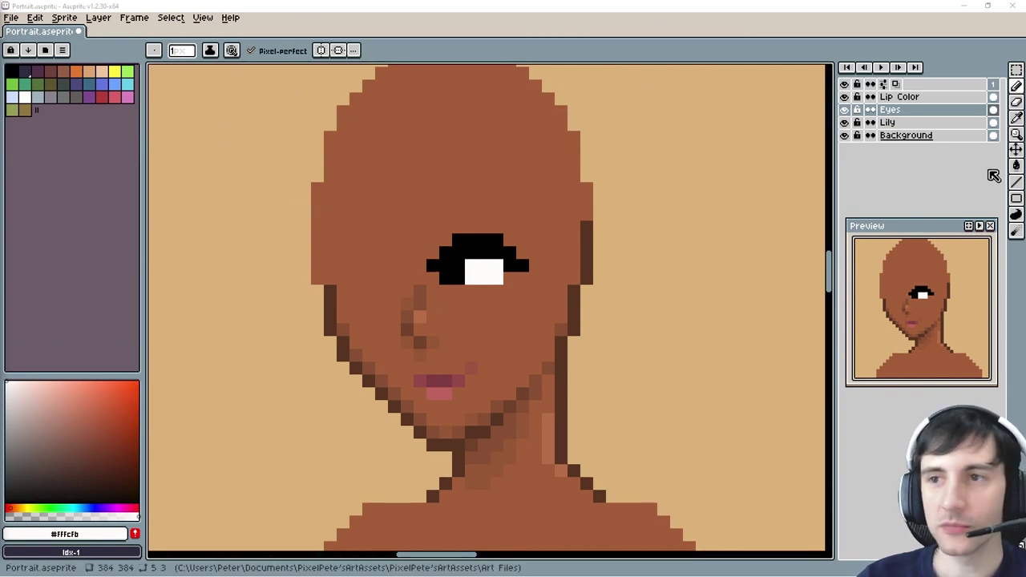
Step: Enlarge the eye white by one pixel on the outer side and a three-pixel row along its lower edge
key("i")
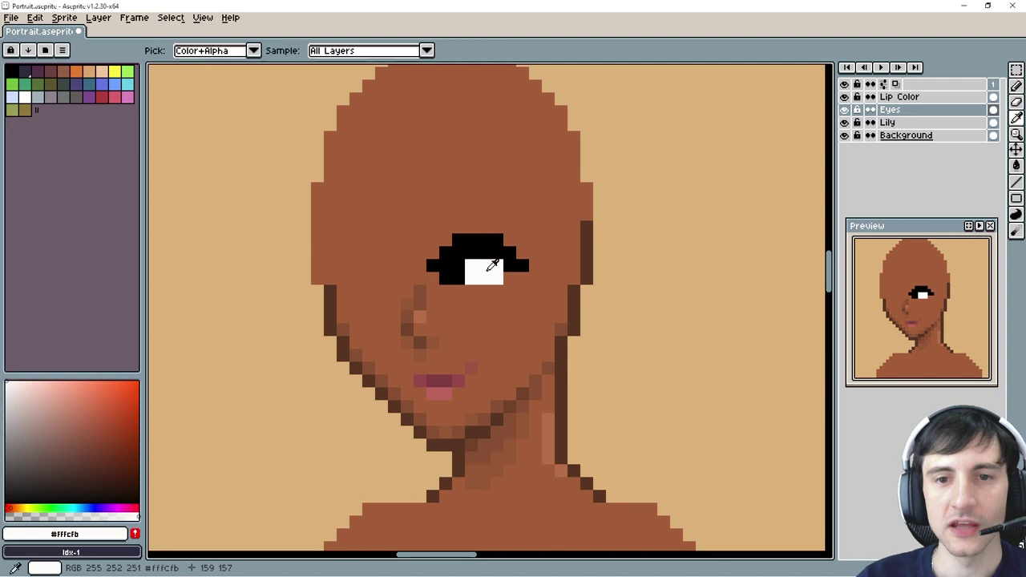
key("b")
left_click(505, 275)
mouse_move(504, 274)
left_mouse_down()
mouse_move(493, 292)
mouse_move(478, 287)
left_mouse_up()
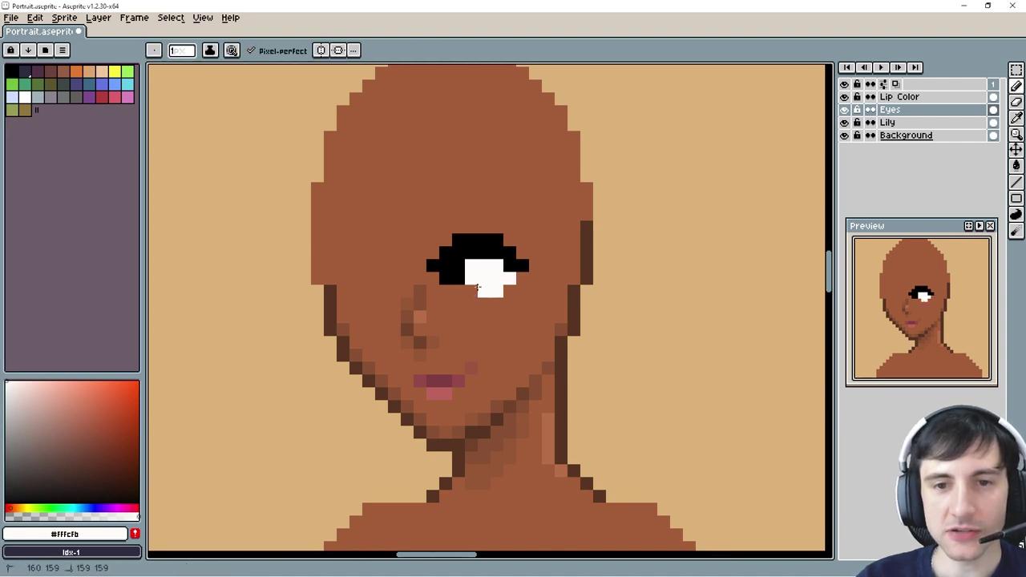
Step: Extend the black iris one row down and widen it to 3 pixels
left_click(460, 270, "alt")
left_click(447, 286)
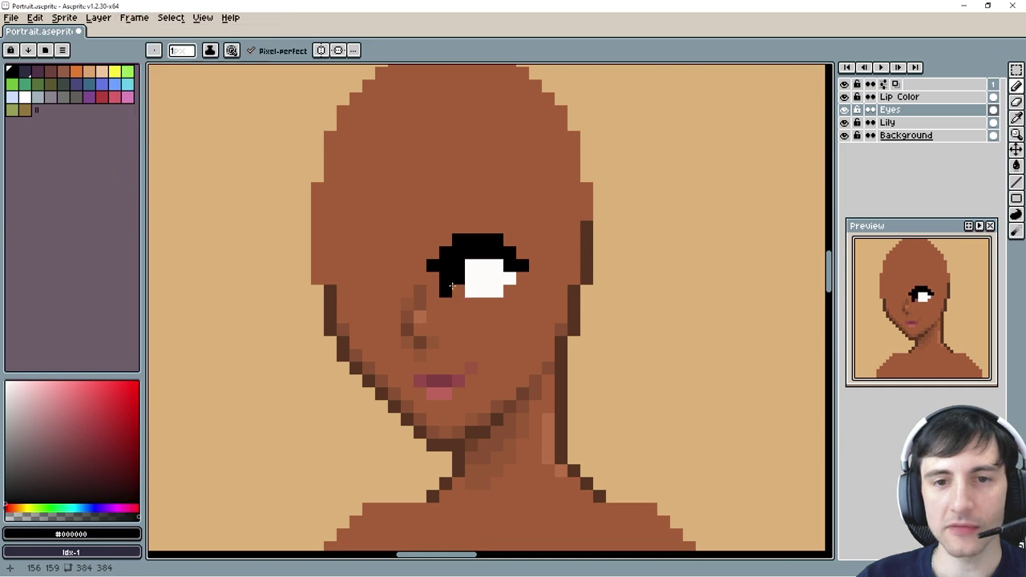
left_click_drag(459, 286, 470, 284)
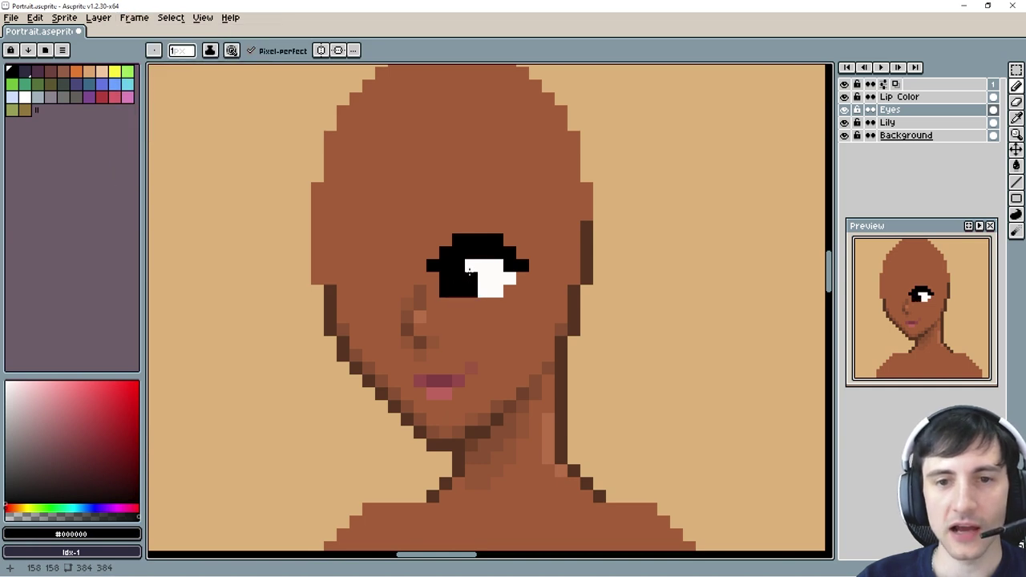
Step: Round off the black iris by erasing its lower inner corner pixel
key("m")
left_click_drag(425, 232, 531, 300)
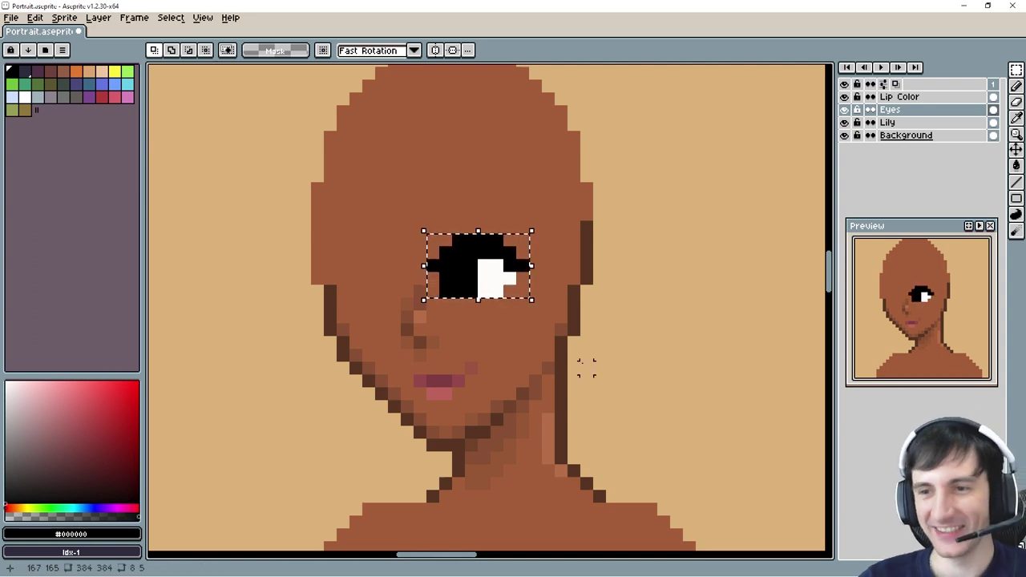
key("ctrl+d")
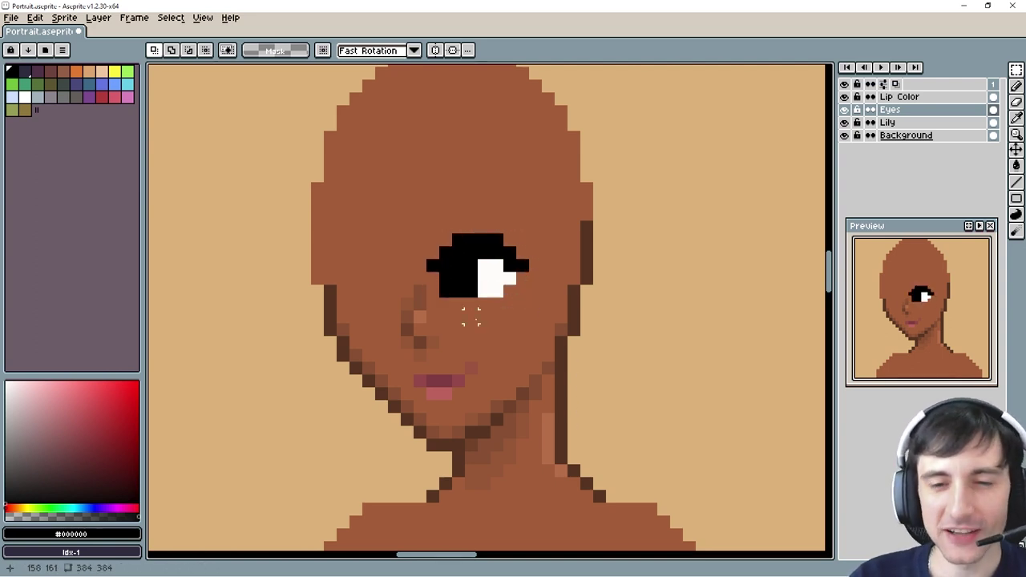
key("e")
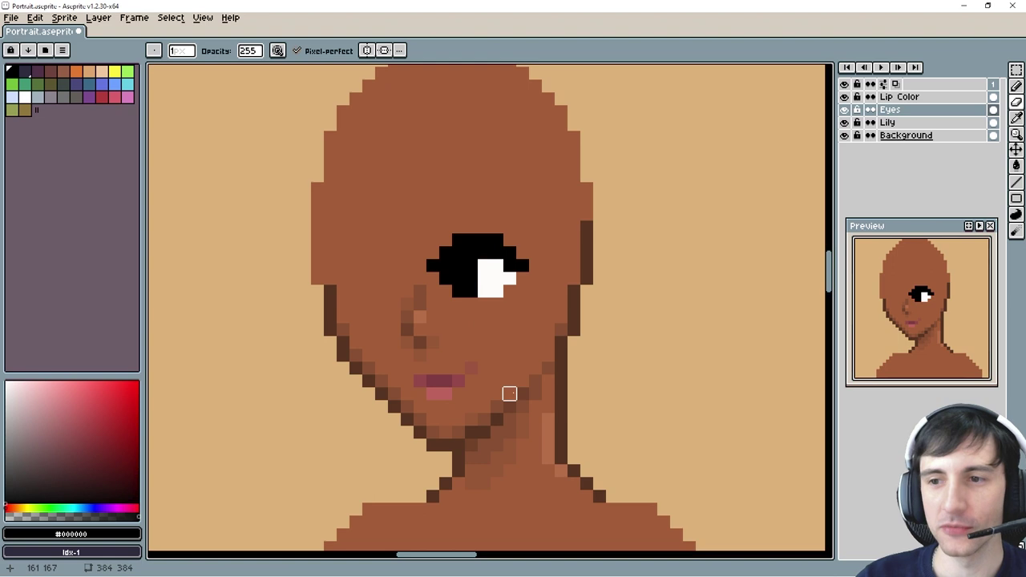
Step: Paint one white #fffcfb highlight pixel in the upper outer corner of the black iris, keeping the pixel below it black
key("b")
left_click(487, 277, "alt")
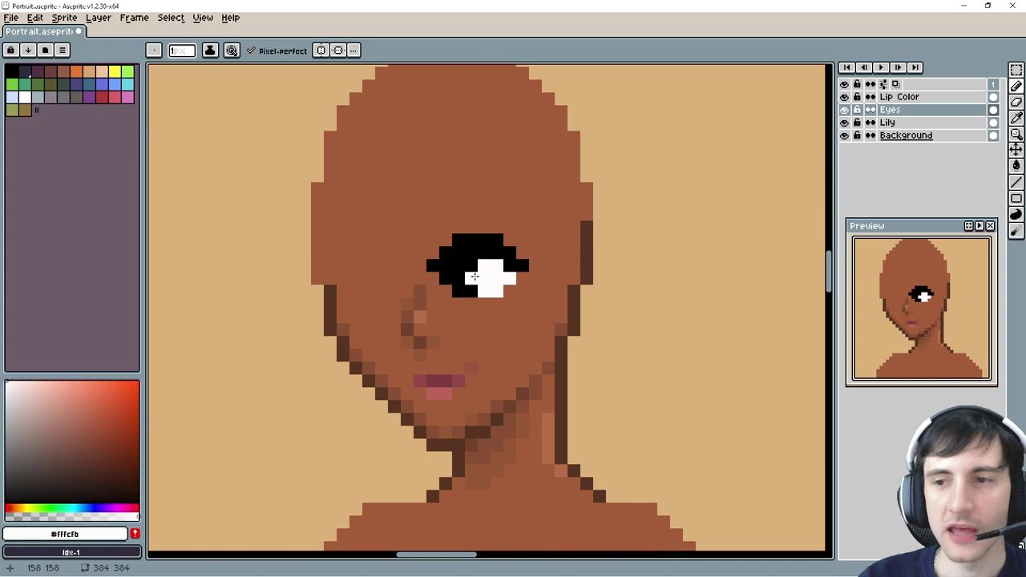
right_click(472, 278)
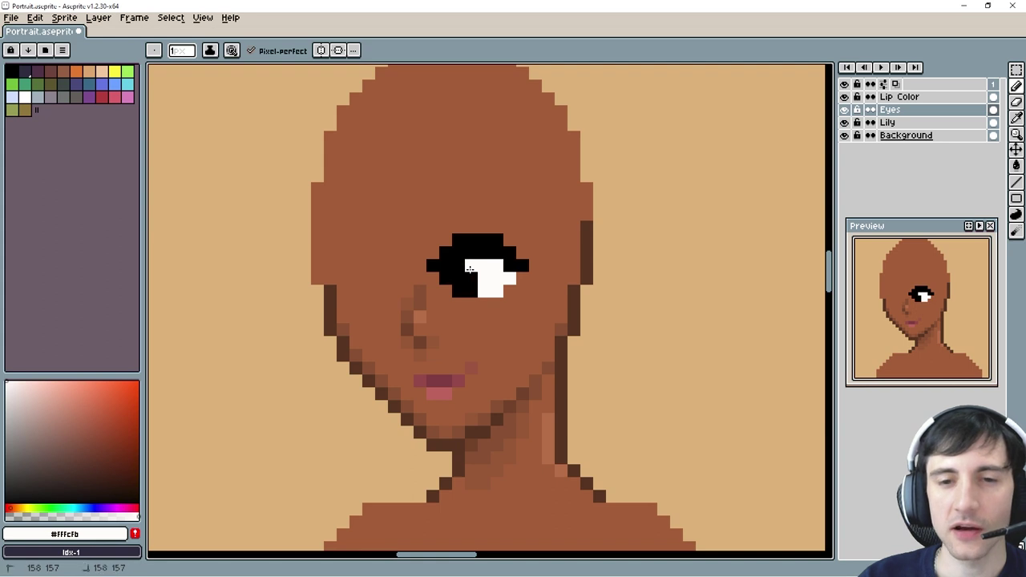
key("alt")
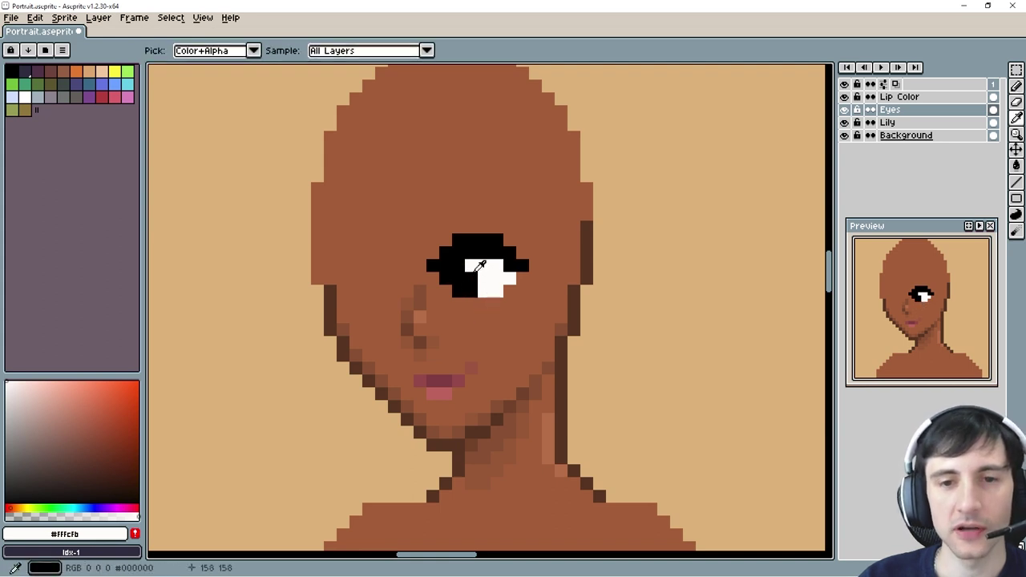
left_click(470, 275, "alt")
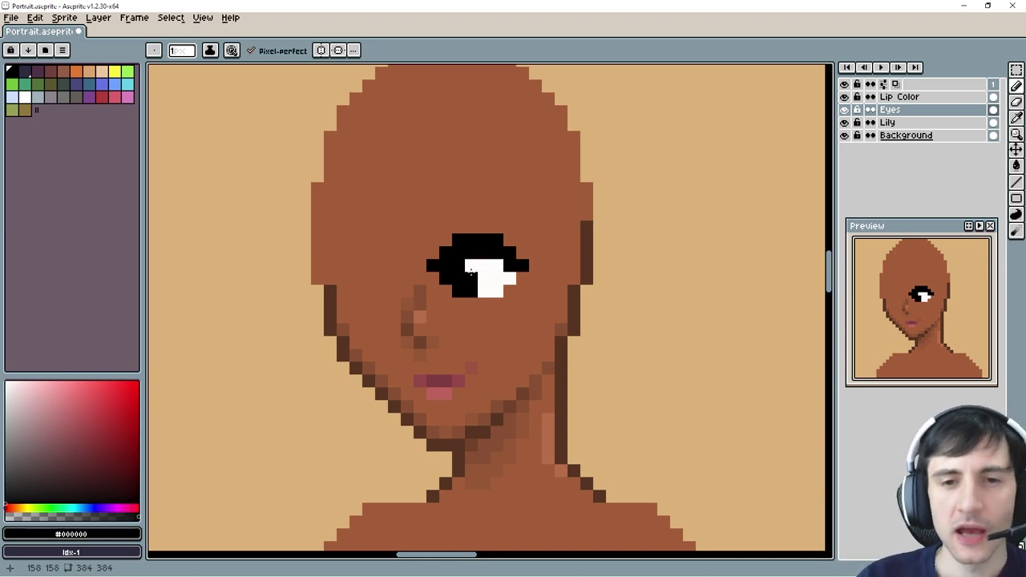
key("b")
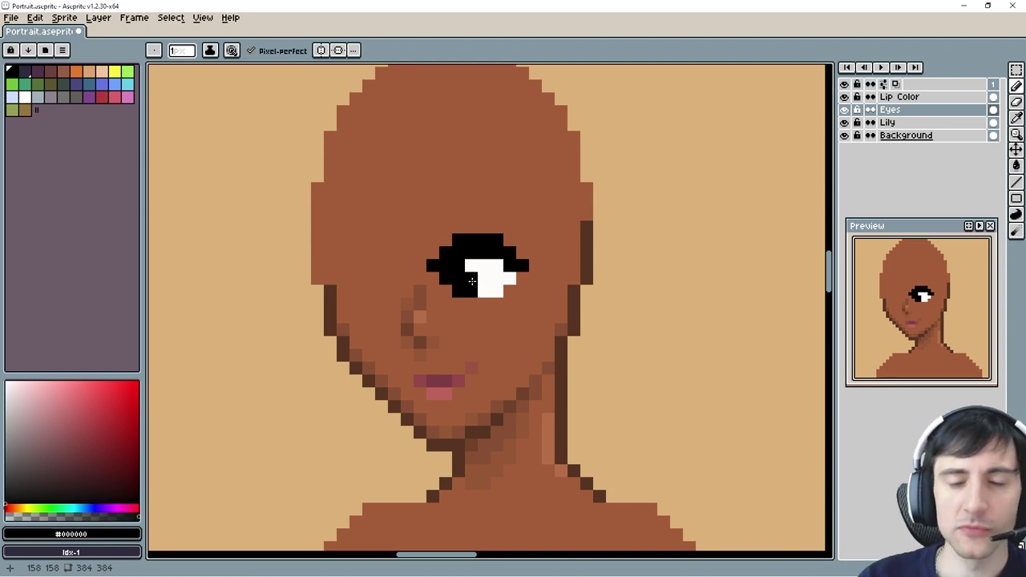
Step: Tint the iris's bottom row and inner column with a semi-transparent blue of hue 217°, leaving the pupil black
left_click(85, 507)
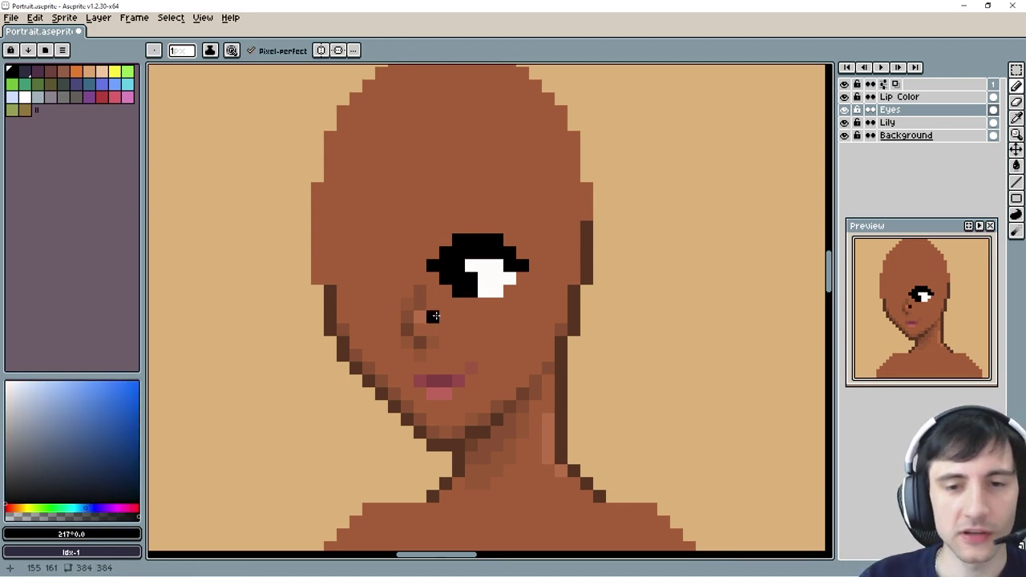
left_click(79, 427)
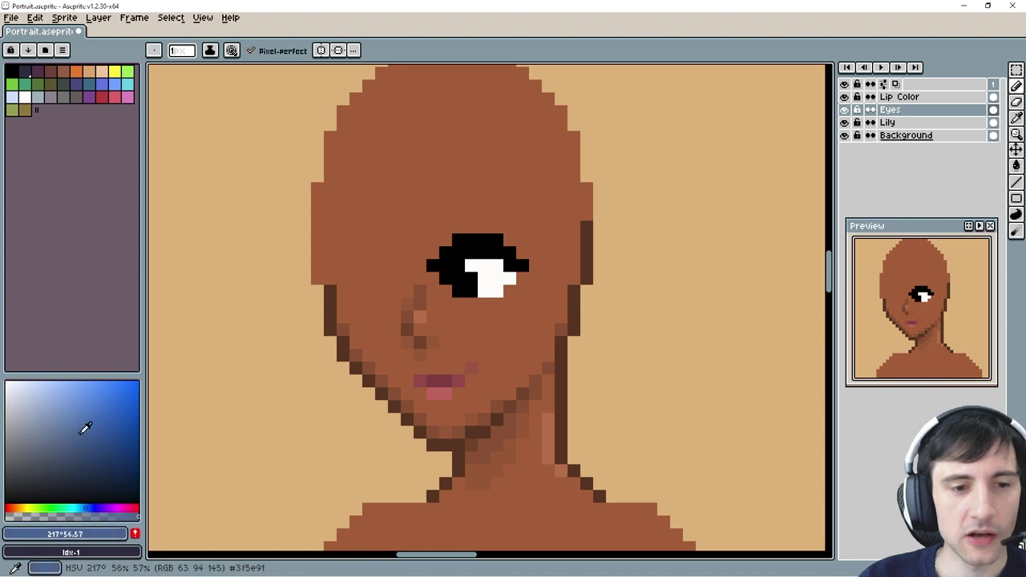
left_click(470, 289)
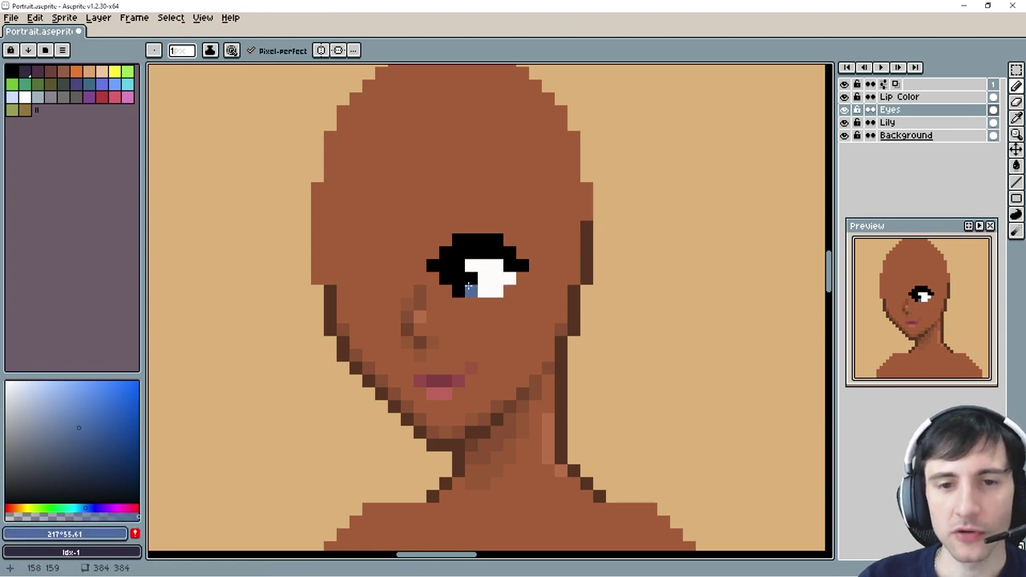
key("ctrl+z")
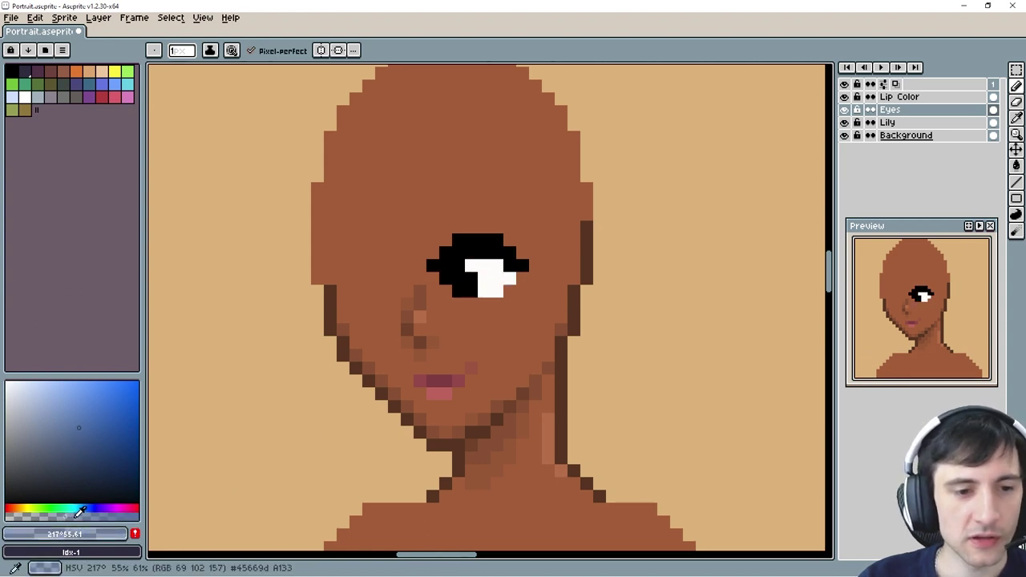
left_click(462, 288)
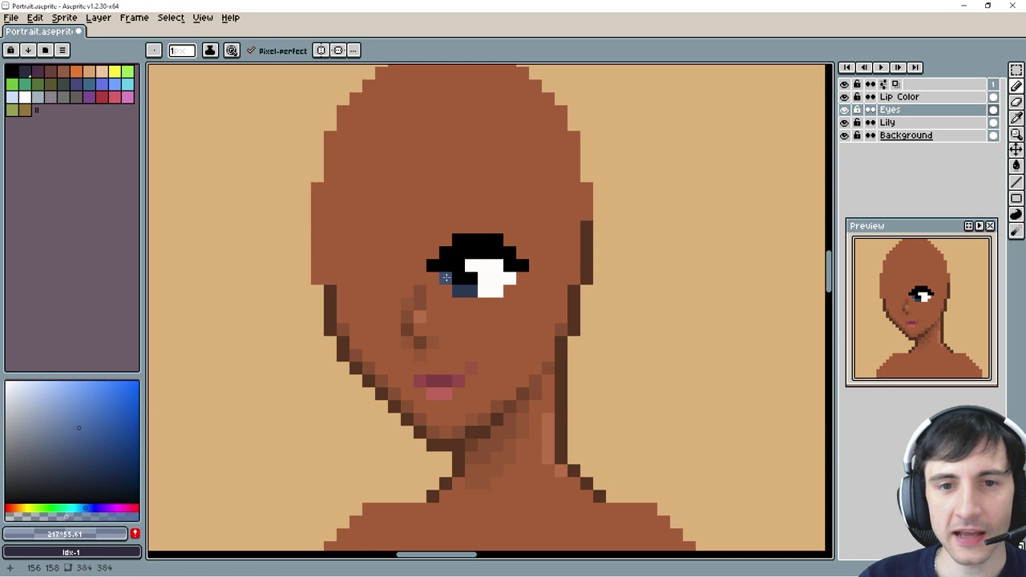
Step: Tint the iris pixel directly below the white highlight with the same semi-transparent blue and check the eye at different zoom levels
scroll(915, 321, "up", 5)
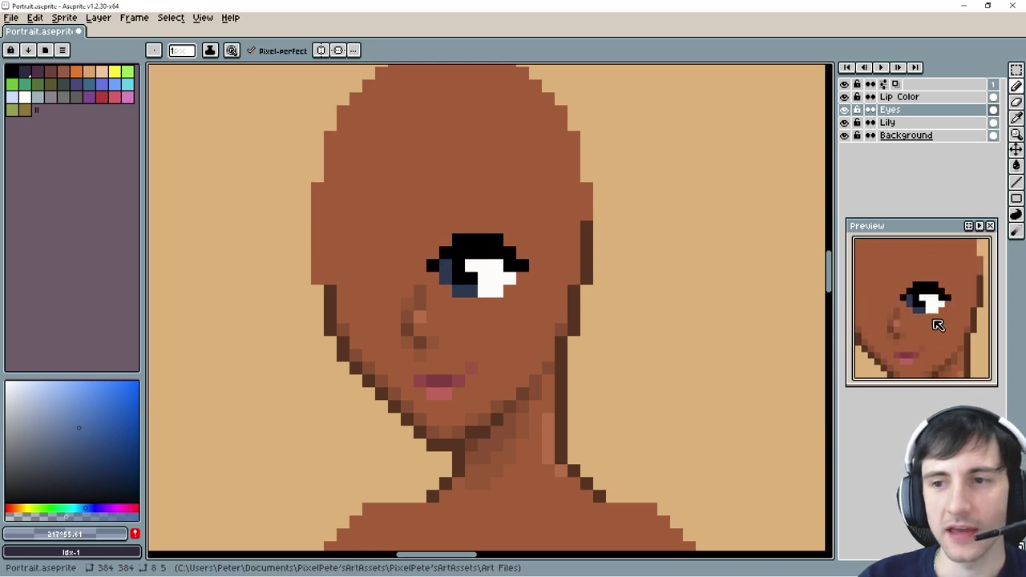
left_click_drag(472, 292, 474, 279)
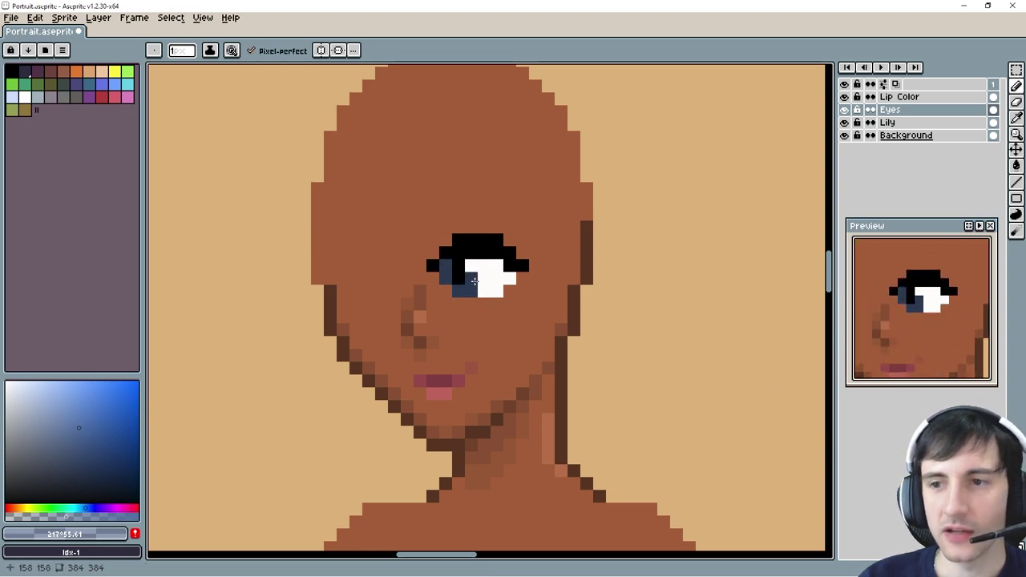
scroll(898, 348, "down", 5)
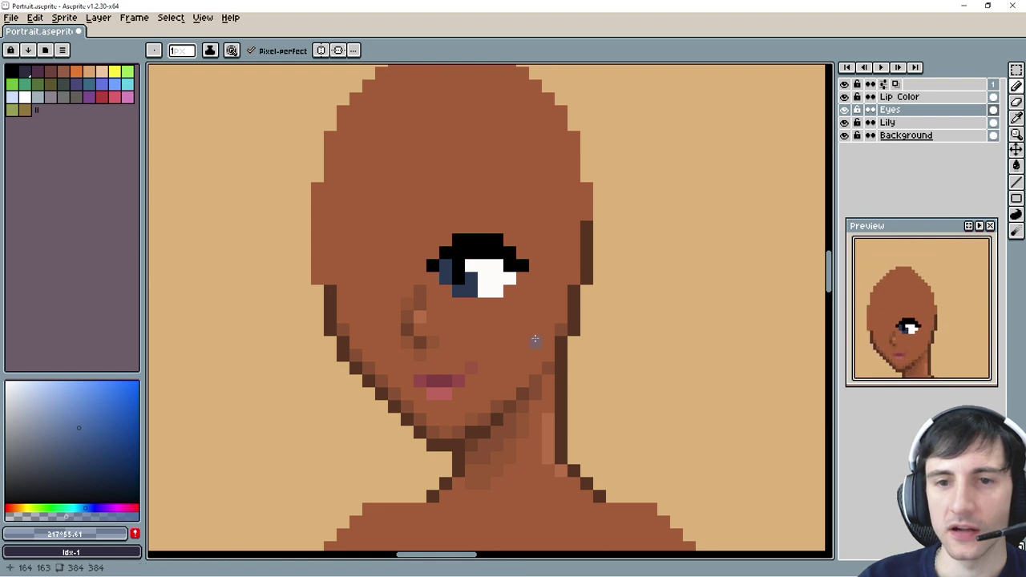
scroll(468, 313, "down", 1)
left_click_drag(497, 323, 502, 329)
left_click_drag(879, 348, 903, 348)
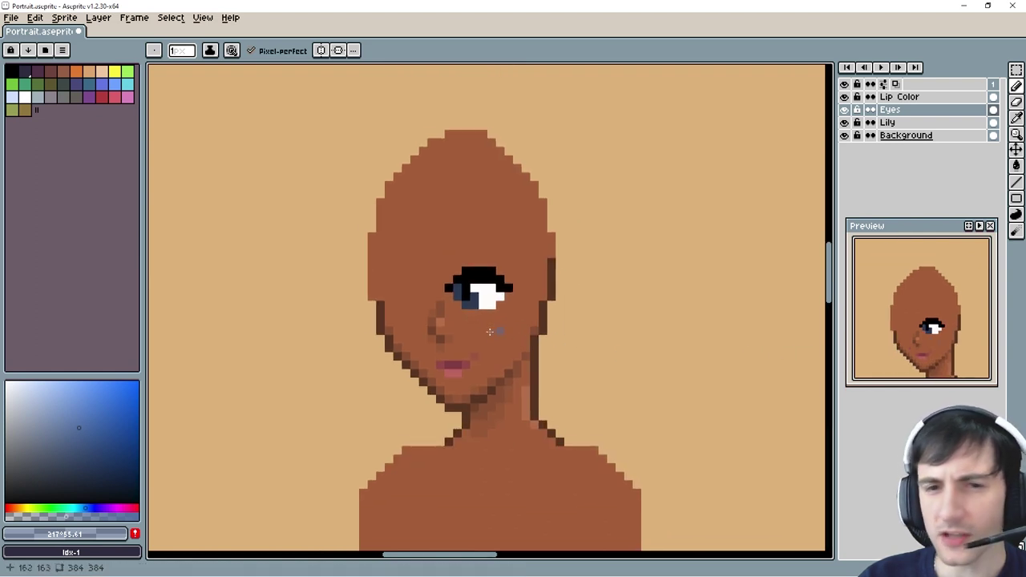
left_click_drag(471, 327, 468, 324)
scroll(468, 325, "up", 1)
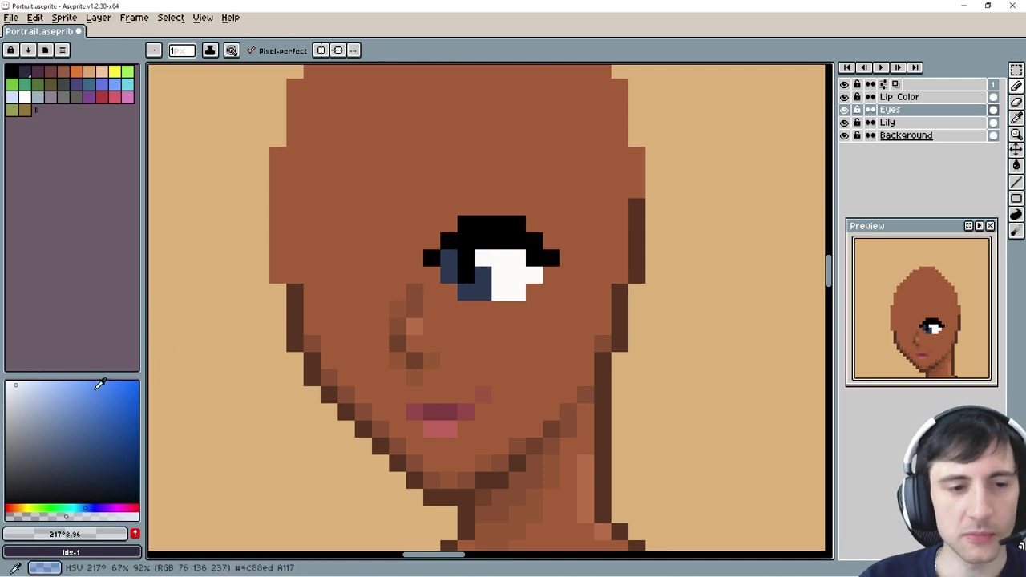
Step: Dull the white highlight pixel in the iris to grey with semi-transparent dark blue #1f2e48
left_click(474, 285, "alt")
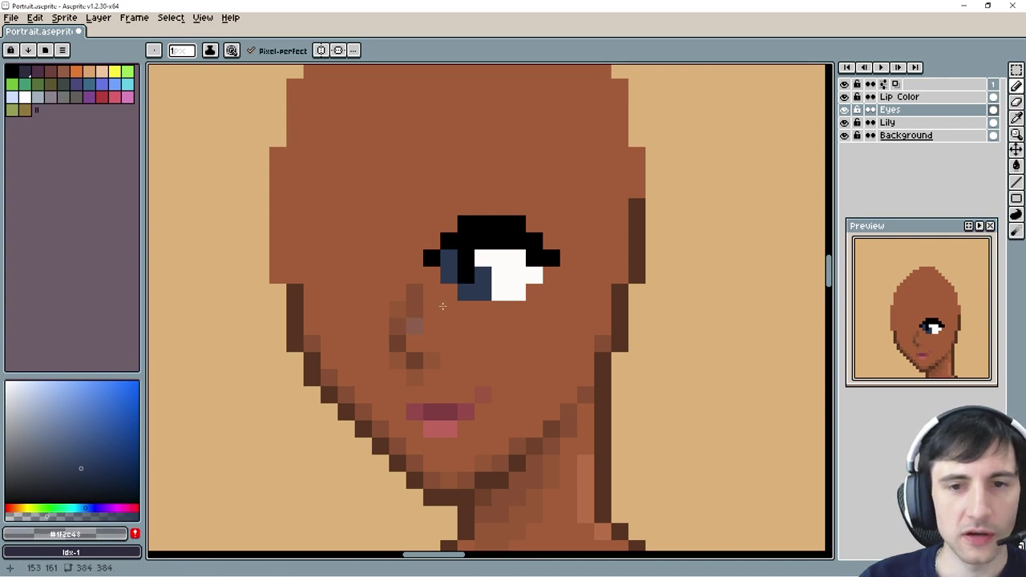
scroll(922, 355, "down", 1)
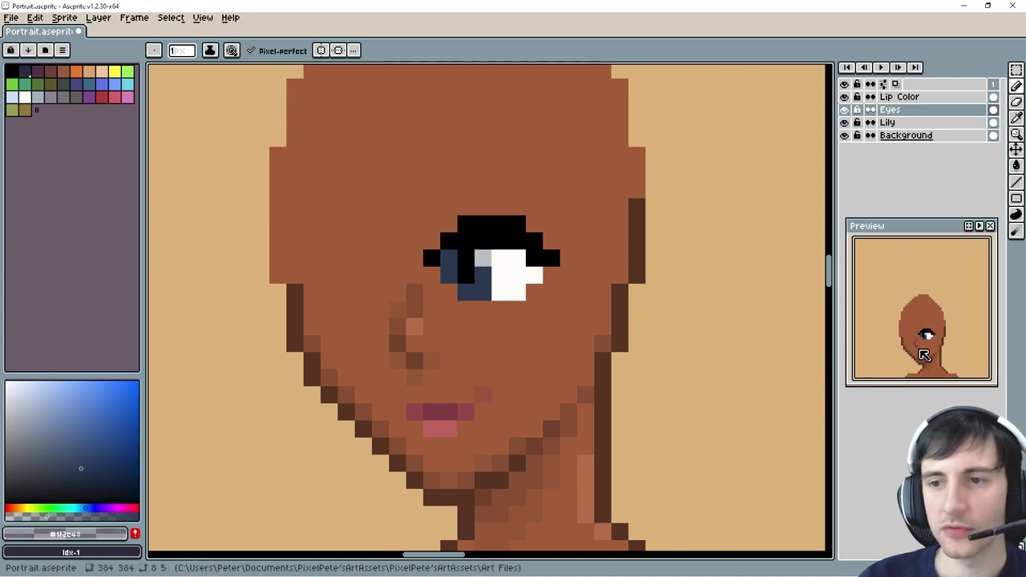
left_click_drag(523, 291, 517, 274)
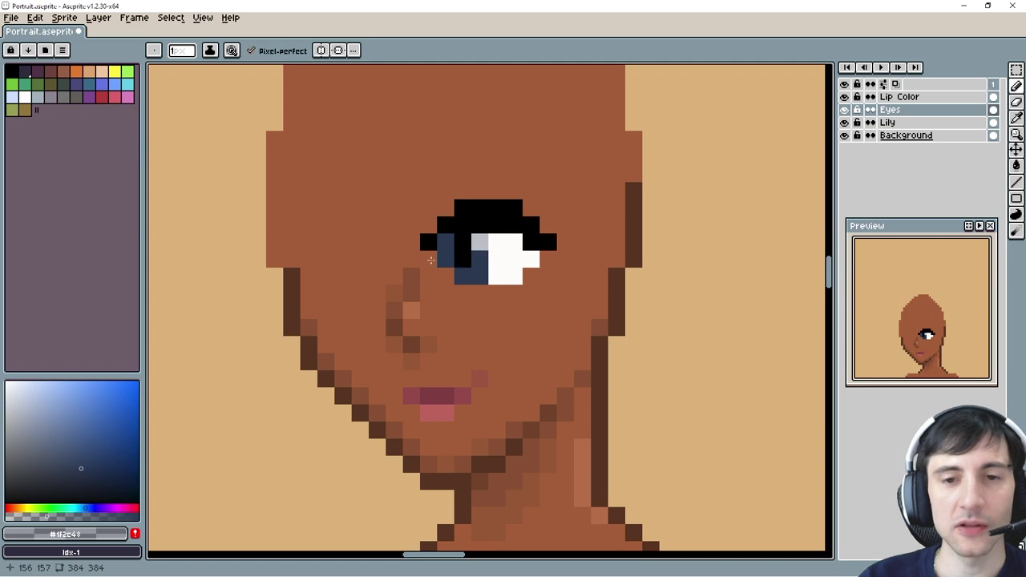
left_click(360, 395, "alt")
scroll(360, 392, "down", 1)
left_click_drag(486, 303, 484, 288)
Step: Try a smaller eye by erasing the top lash row and the bottom eye row and trimming one column off the outer side
key("m")
key("ctrl")
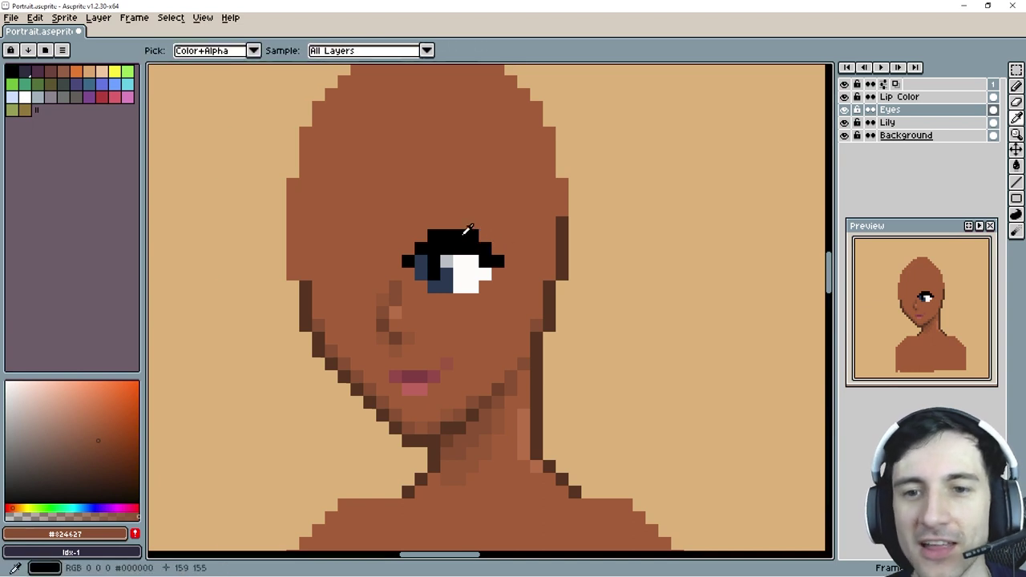
key("alt+e")
key("Escape")
key("b")
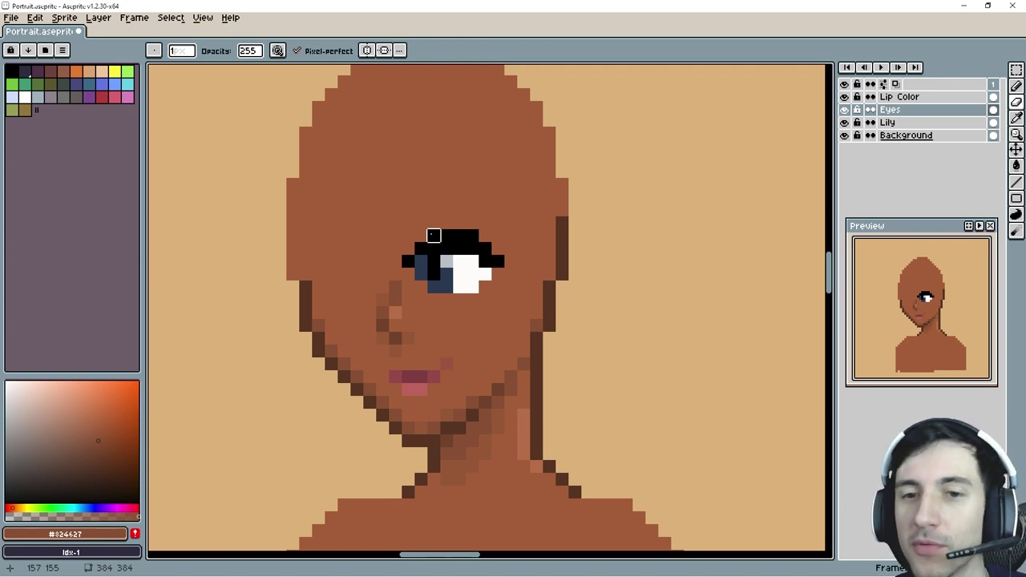
left_click_drag(433, 235, 446, 235)
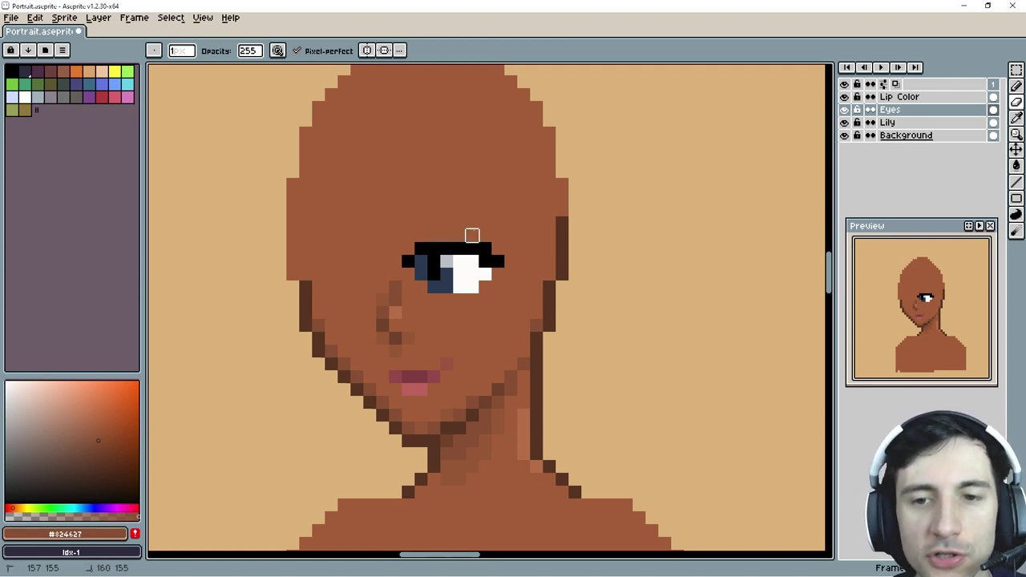
left_click_drag(433, 286, 484, 287)
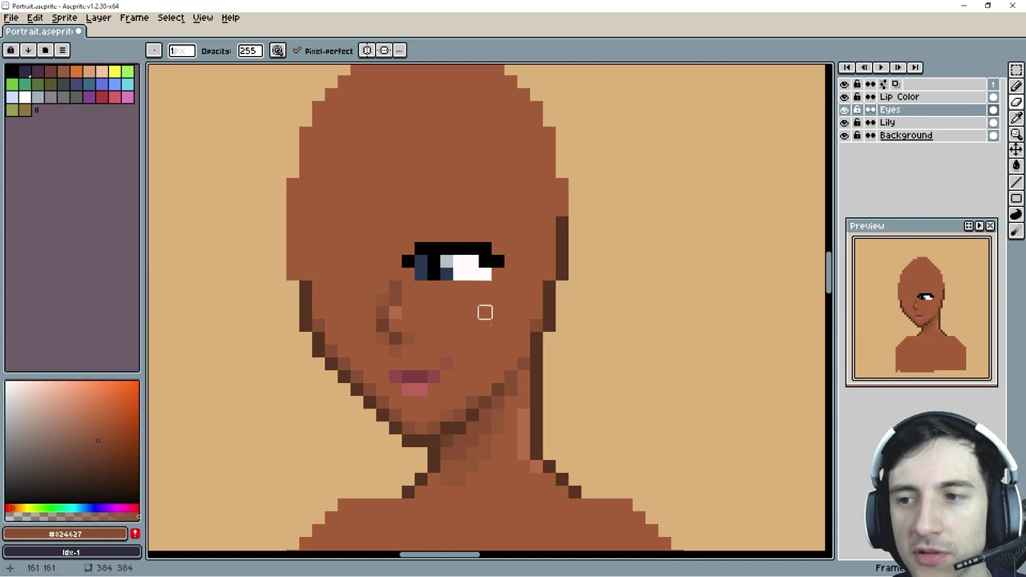
left_click(496, 261)
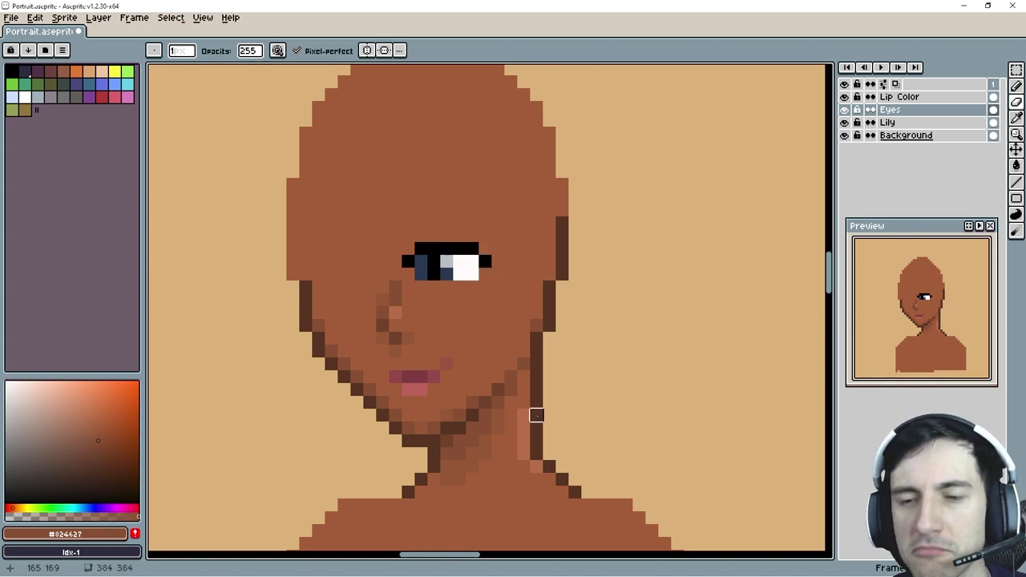
Step: Undo the erasures that made the eye smaller
key("ctrl")
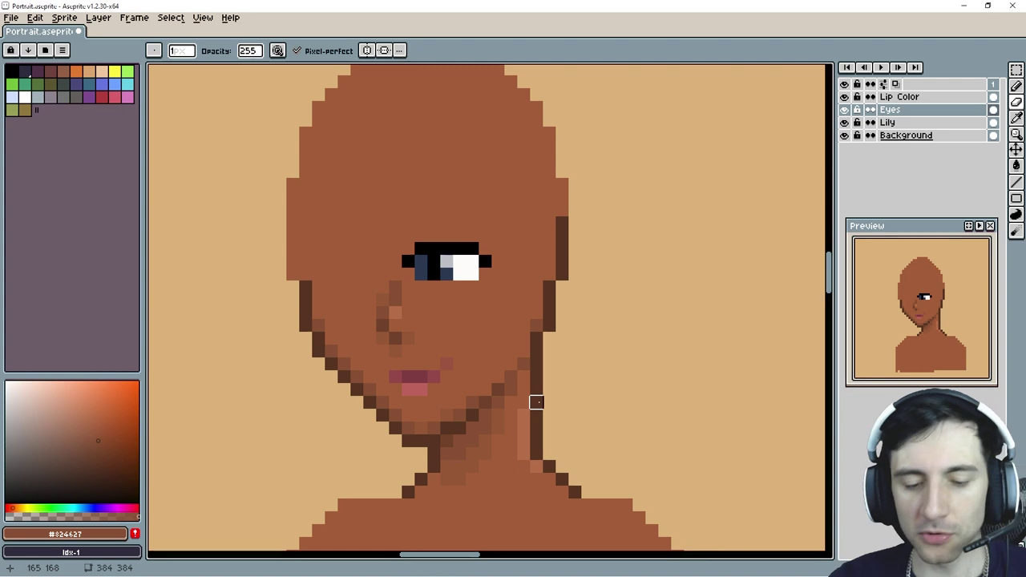
key("ctrl+z")
key("ctrl+z")
key("ctrl+z")
key("ctrl+z")
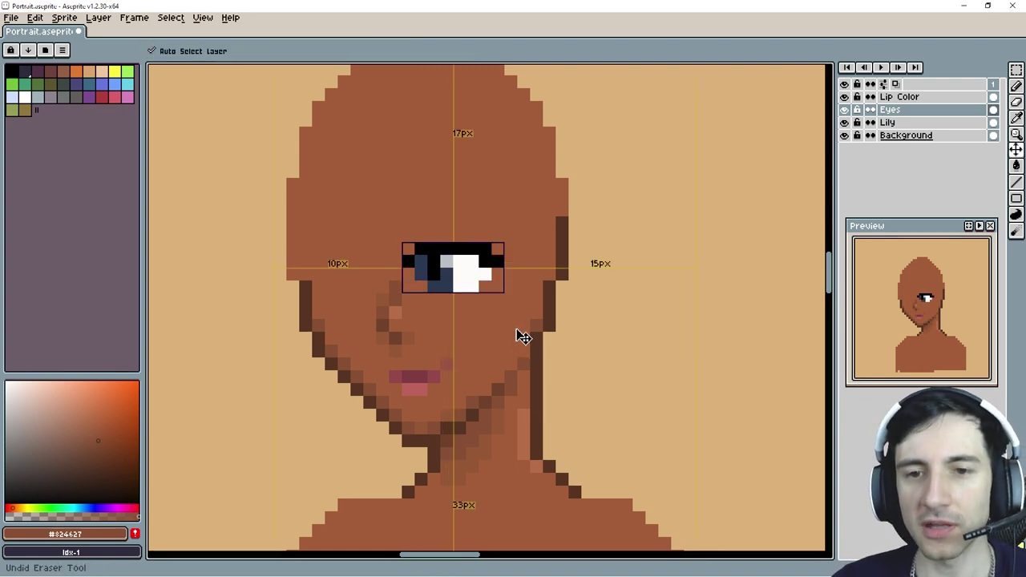
left_click_drag(503, 325, 478, 322)
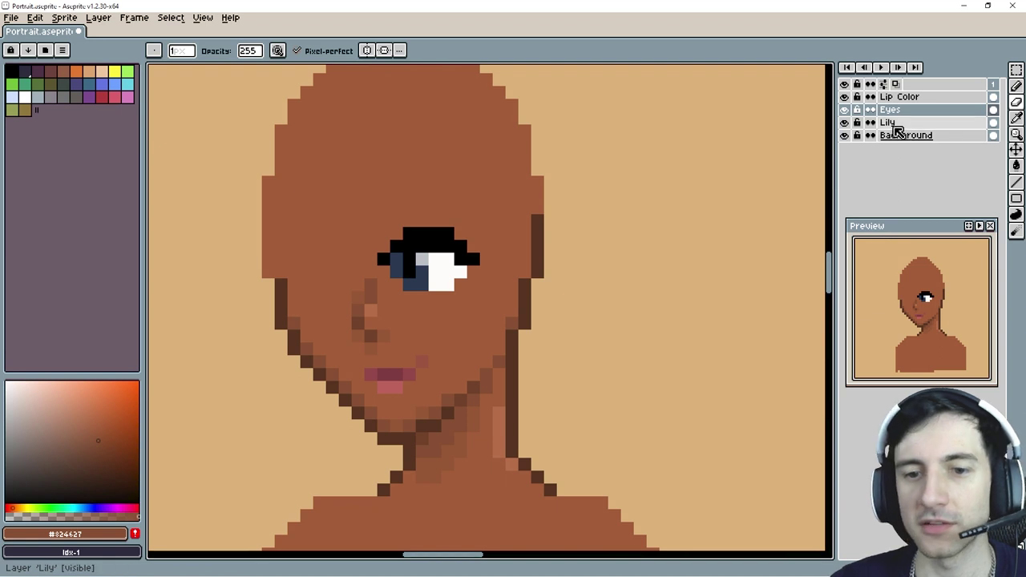
Step: On the Lily layer, widen the outer side of the face by two pixels and reconnect the jawline in dark brown #4f2a16
left_click(844, 121)
left_click(844, 122)
left_click(899, 126)
key("m")
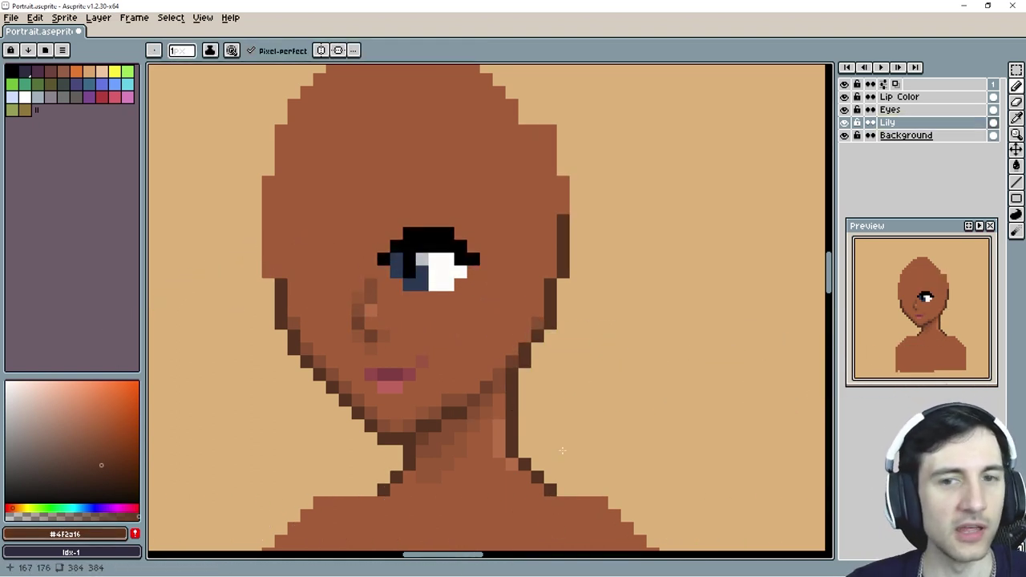
Step: Select the whole eye on the Eyes layer, move it one pixel outward, and deselect it
key("m")
left_click_drag(374, 224, 482, 293)
key("ctrl+d")
key("Up")
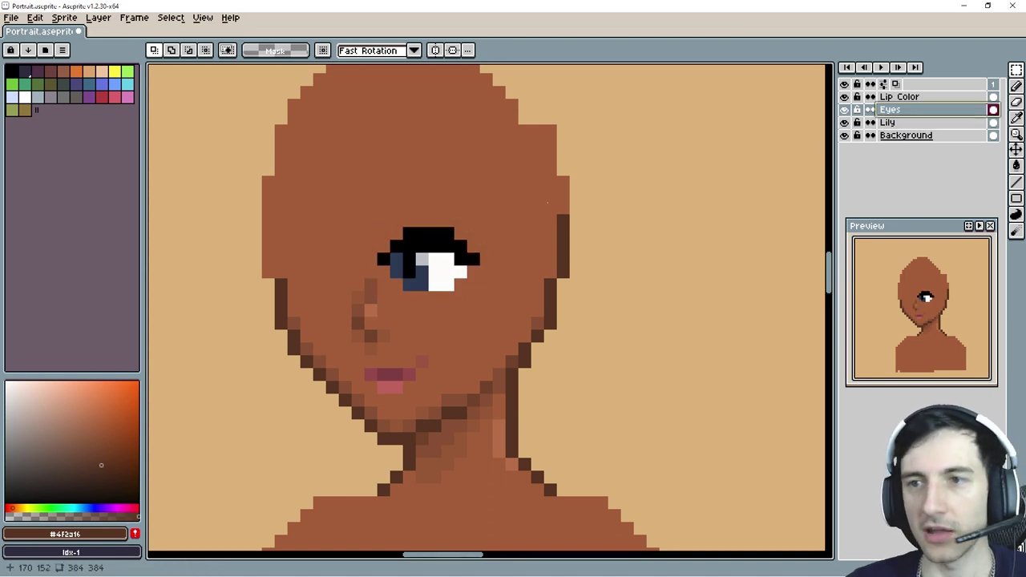
left_click_drag(379, 233, 480, 291)
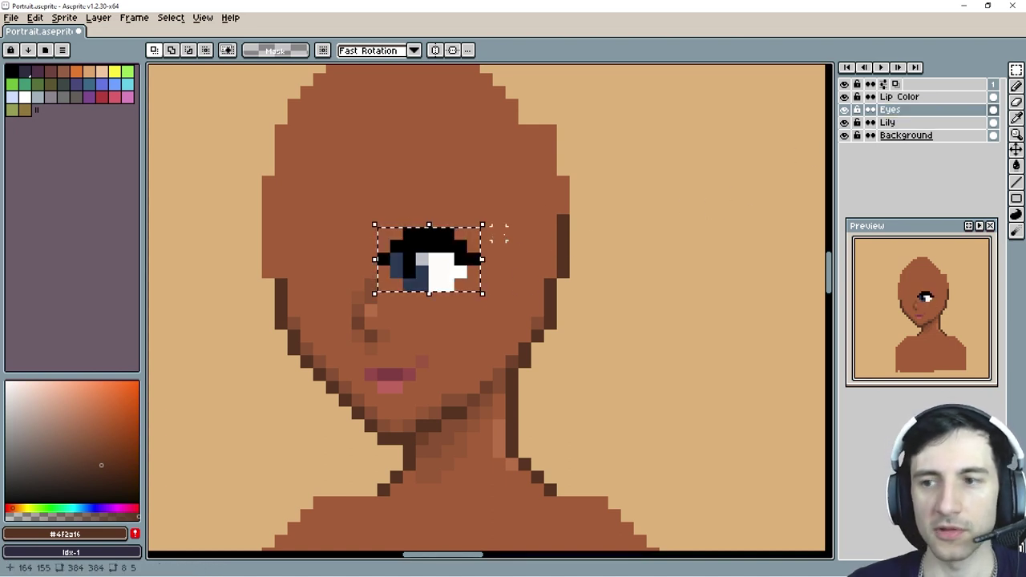
key("Right")
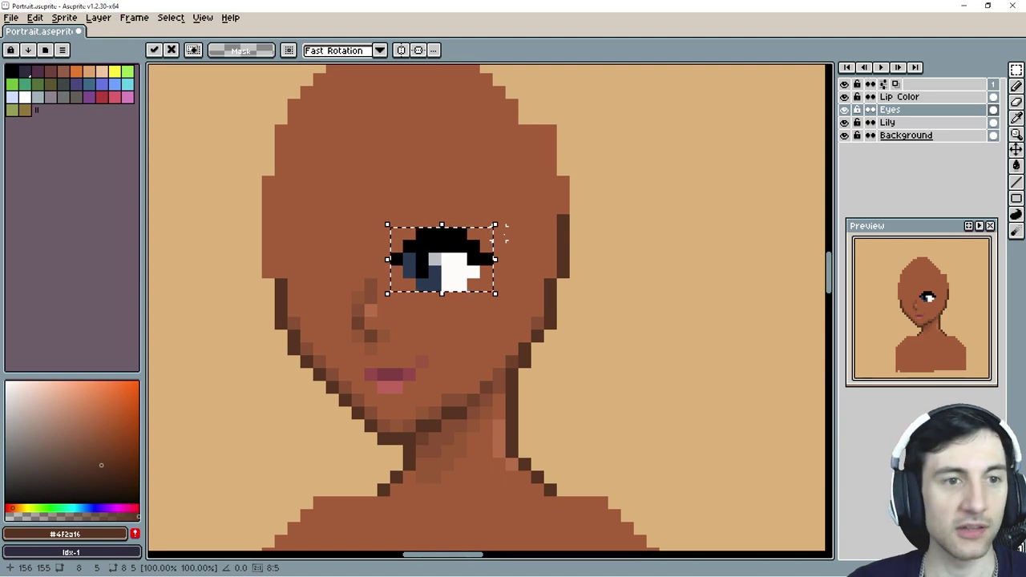
key("ctrl+d")
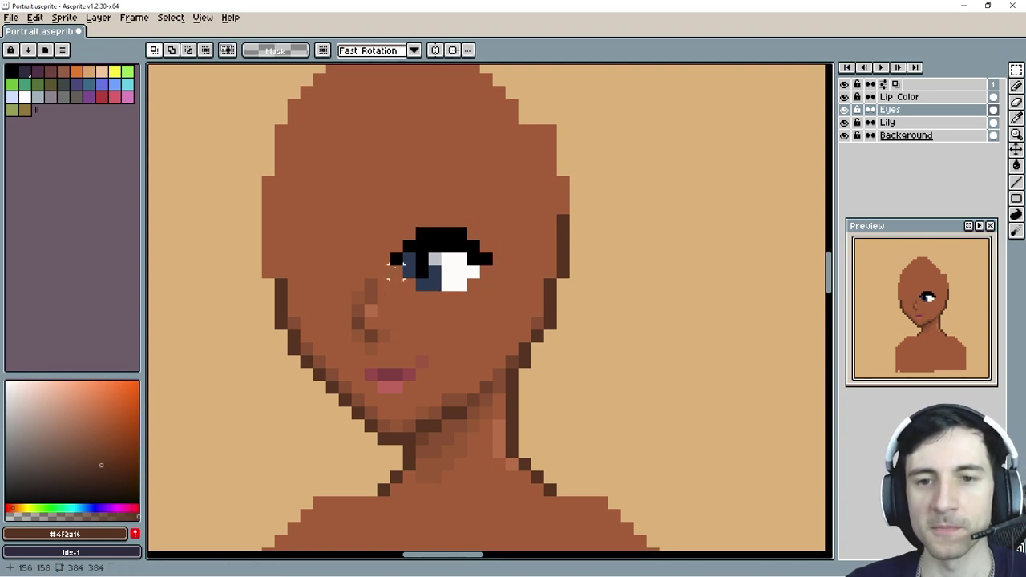
Step: Sample the nose shadow brown #824627 and paint one shading pixel directly below the inner corner of the lash line
scroll(426, 319, "up", 1)
scroll(430, 311, "down", 1)
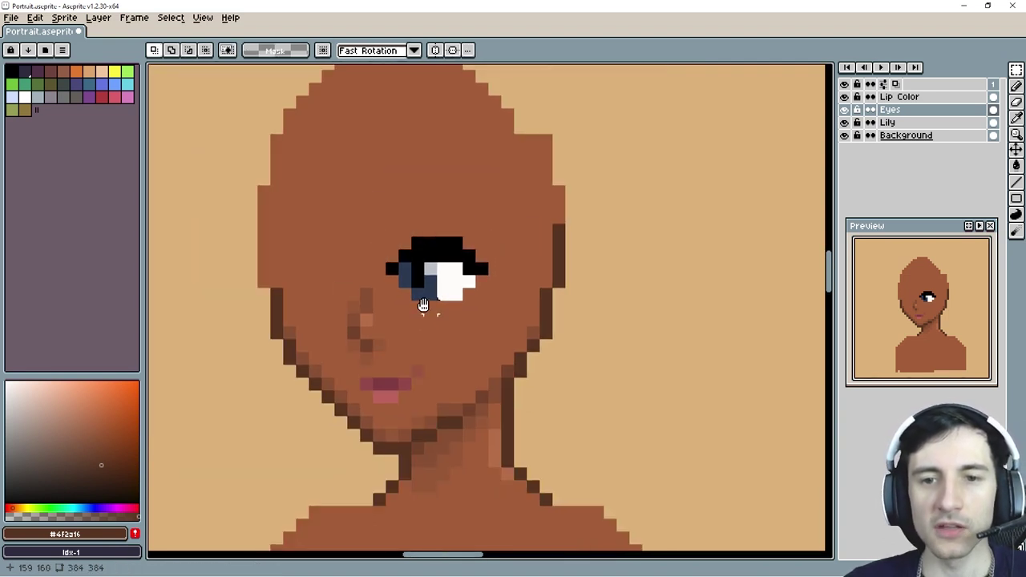
left_click_drag(429, 314, 435, 325)
key("i")
left_click(389, 353)
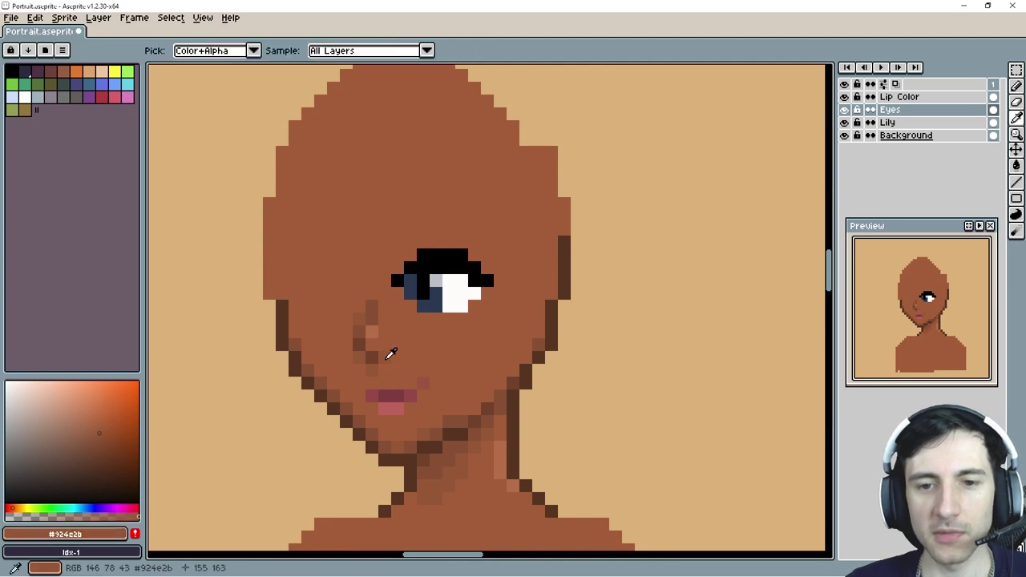
key("b")
scroll(399, 297, "up", 1)
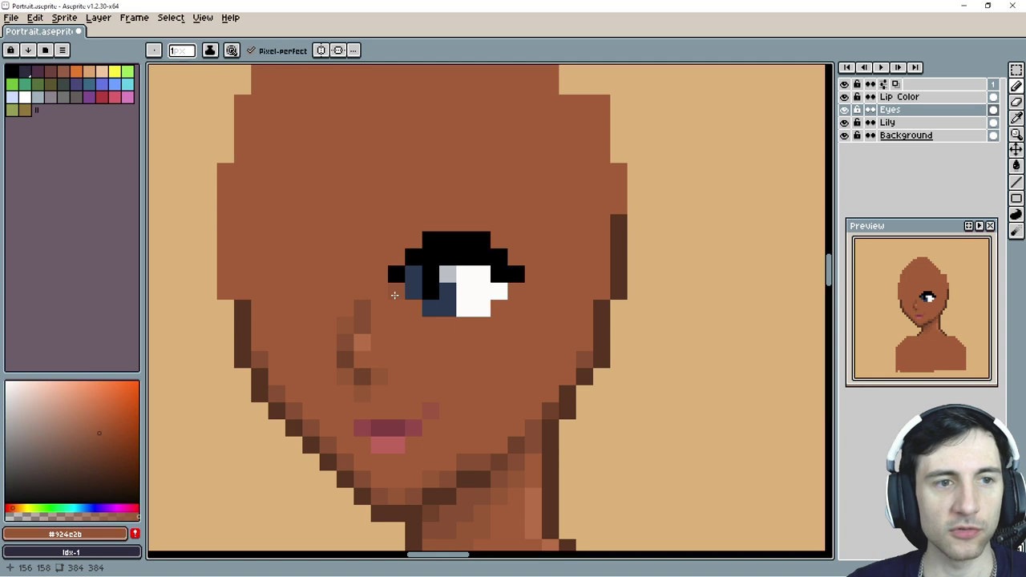
left_click(366, 316, "alt")
left_click(396, 298)
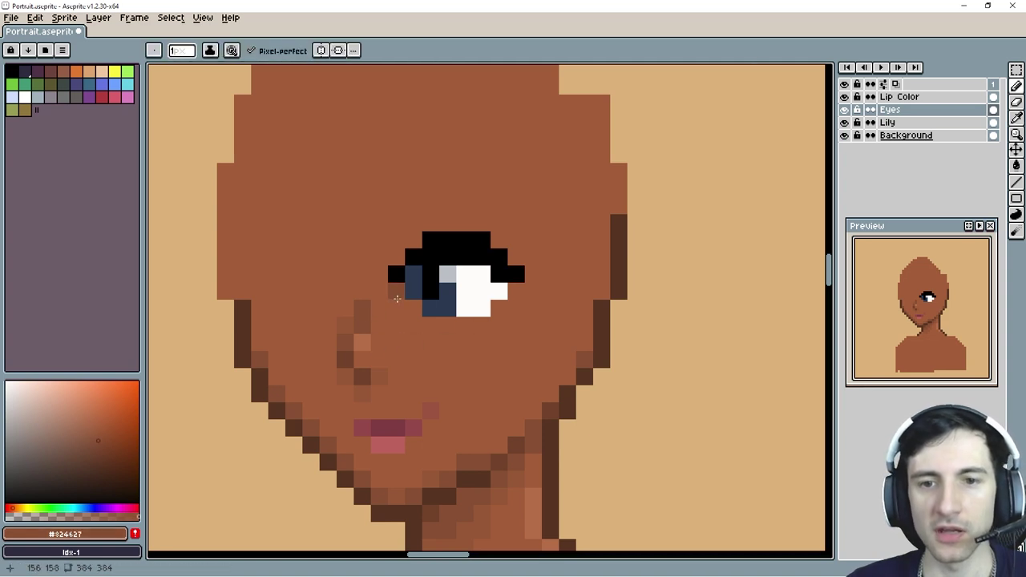
Step: Paint three more shading pixels in brown #824627 around the lower inner and outer corners of the eye
left_click(412, 305)
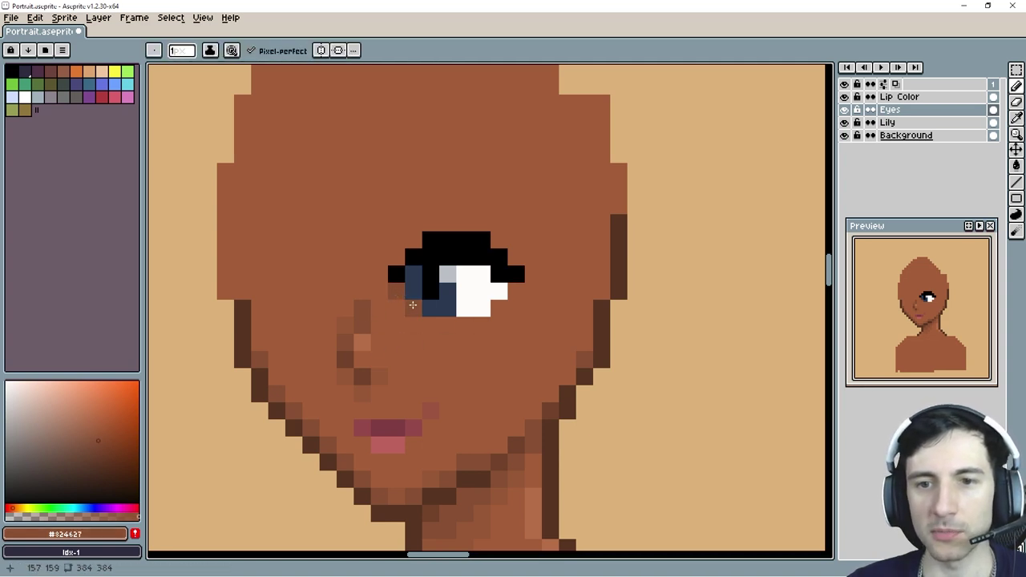
left_click(499, 309)
left_click(515, 290)
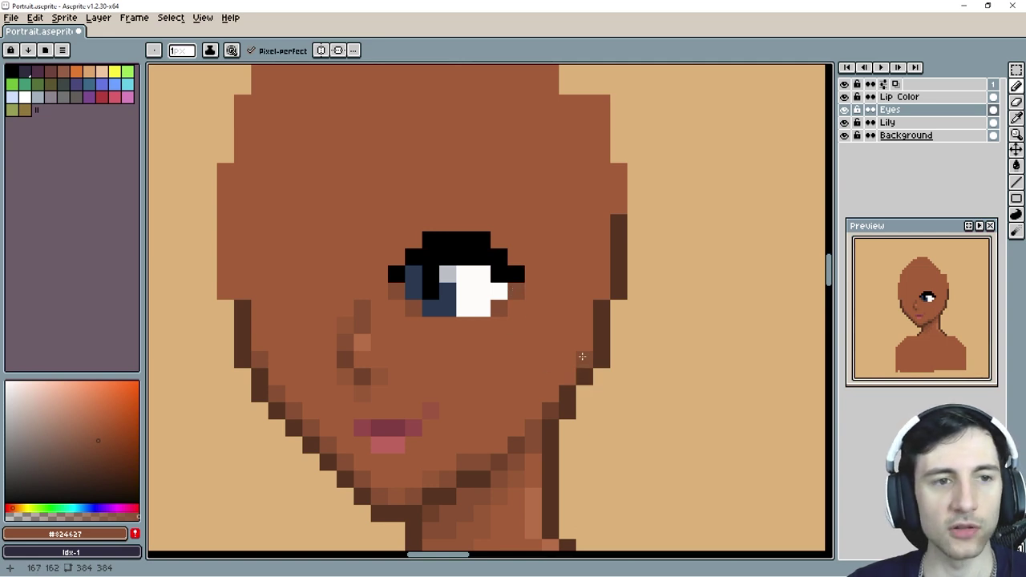
Step: Shade the eyelid above the lash line in #824627, narrowing to four pixels on top, and recolour the lash line's inner tip
mouse_move(497, 242)
left_mouse_down()
mouse_move(481, 222)
mouse_move(446, 222)
mouse_move(402, 250)
left_mouse_up()
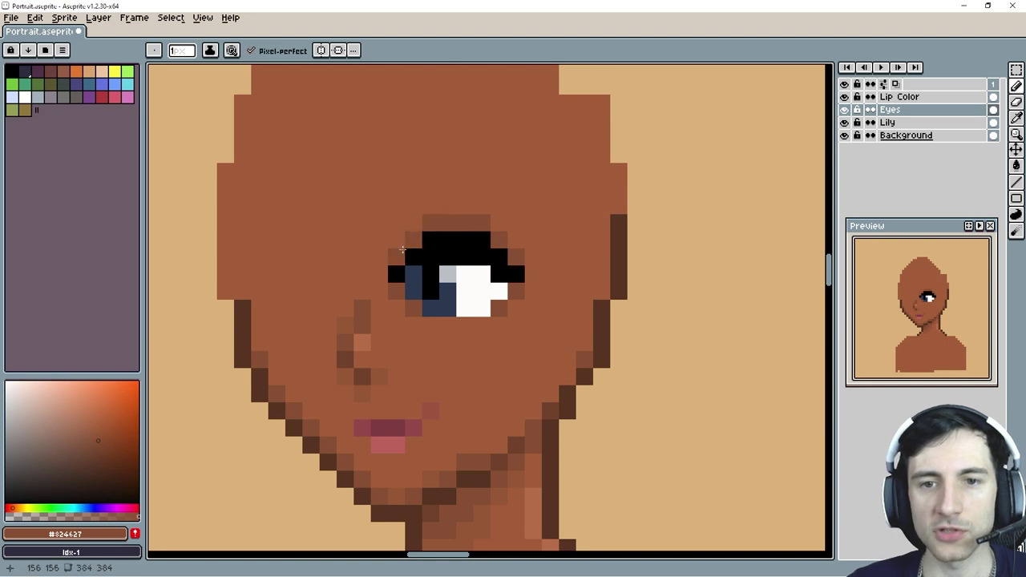
left_click(404, 239)
left_click(476, 233)
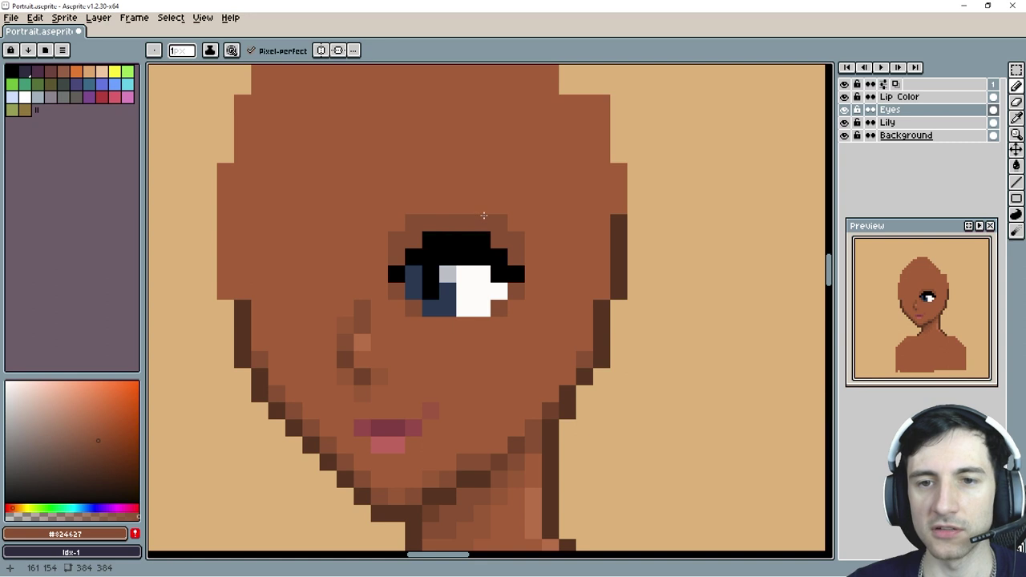
left_click_drag(485, 208, 451, 206)
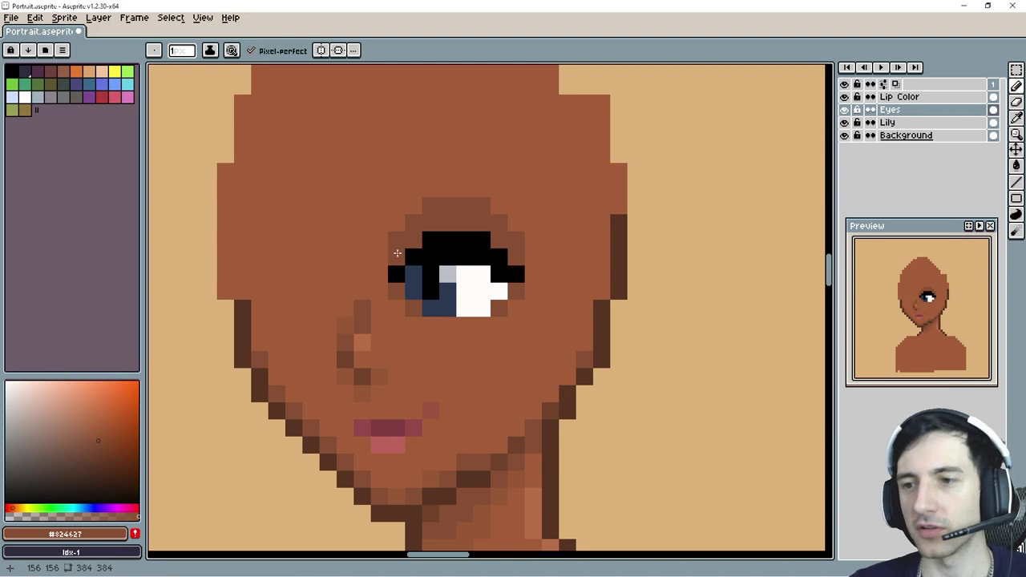
left_click(396, 266)
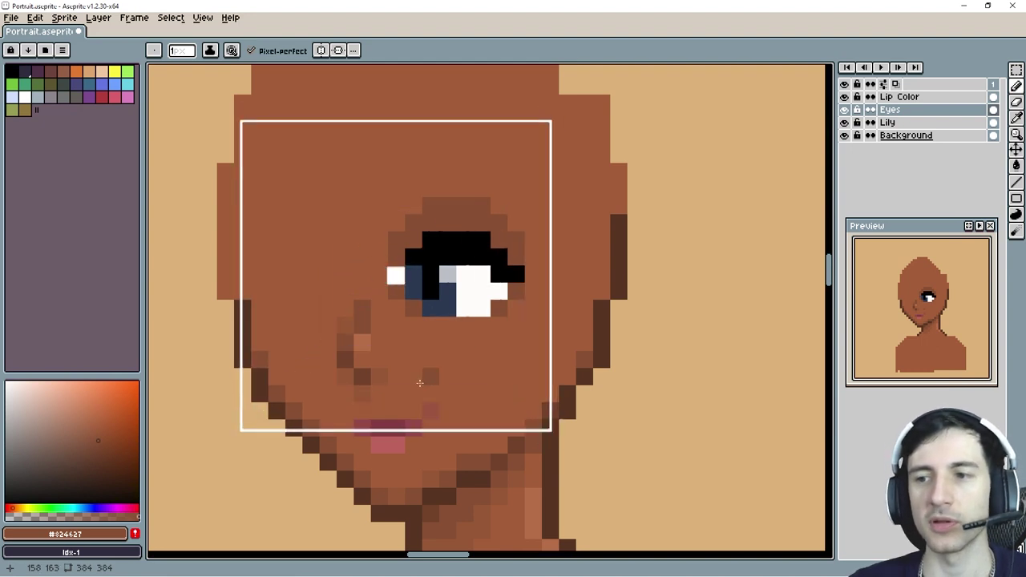
key("ctrl+z")
Step: Sample the lash line's black #000000 as the drawing colour
left_click(447, 240, "alt")
key("alt+r")
left_click(449, 238, "alt")
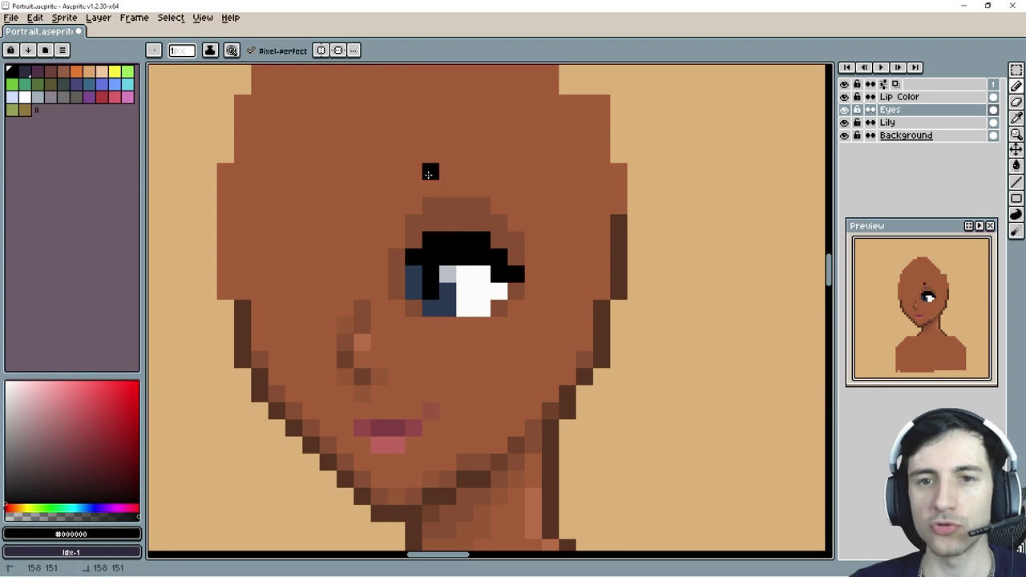
Step: Try a black arched brow line above the eyelid shading and undo its strokes
left_click_drag(430, 171, 482, 171)
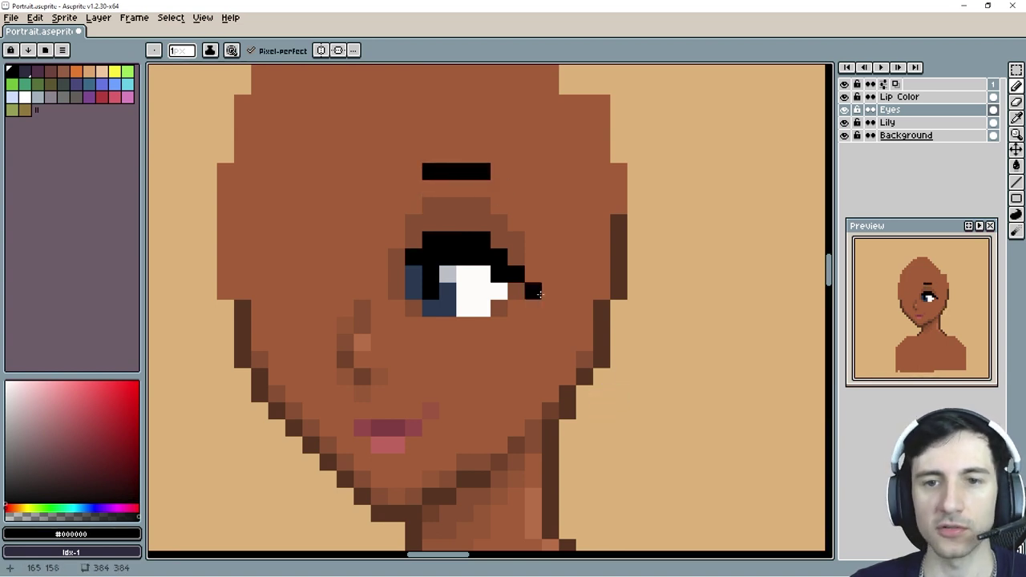
key("ctrl+z")
mouse_move(430, 188)
left_mouse_down()
mouse_move(481, 190)
mouse_move(516, 223)
left_mouse_up()
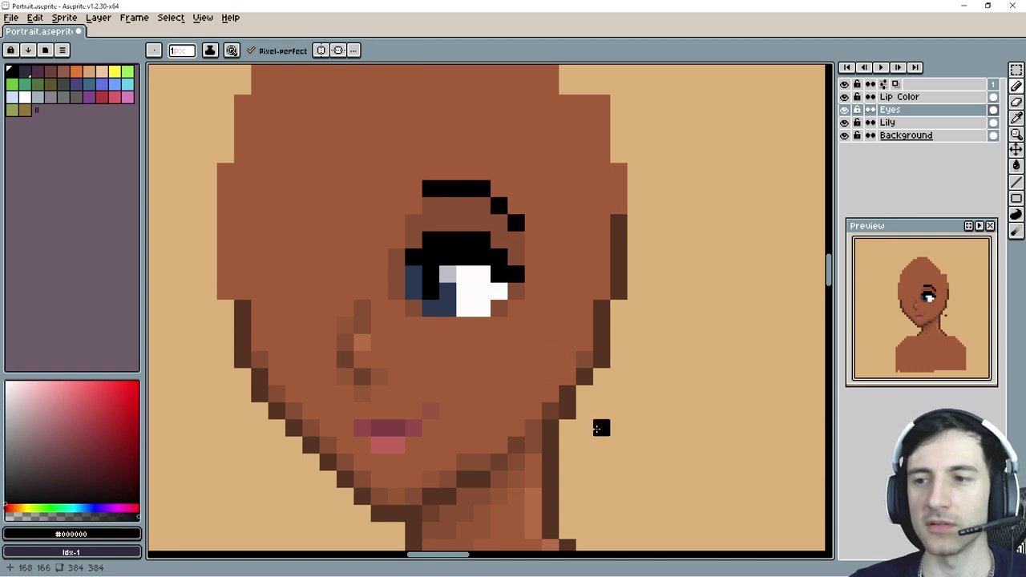
left_click(410, 207)
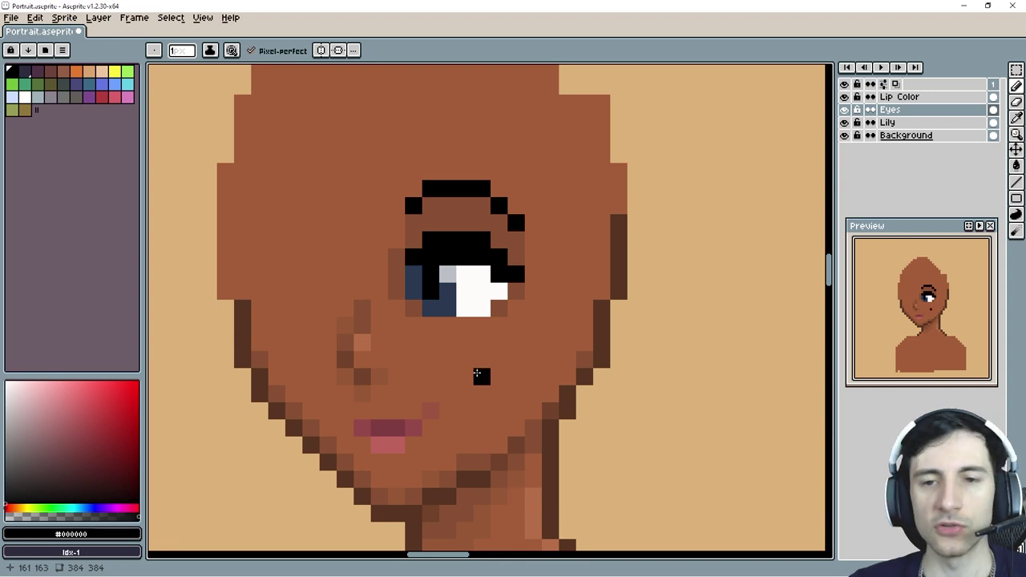
key("ctrl+z")
key("ctrl+z")
key("ctrl+z")
key("ctrl+z")
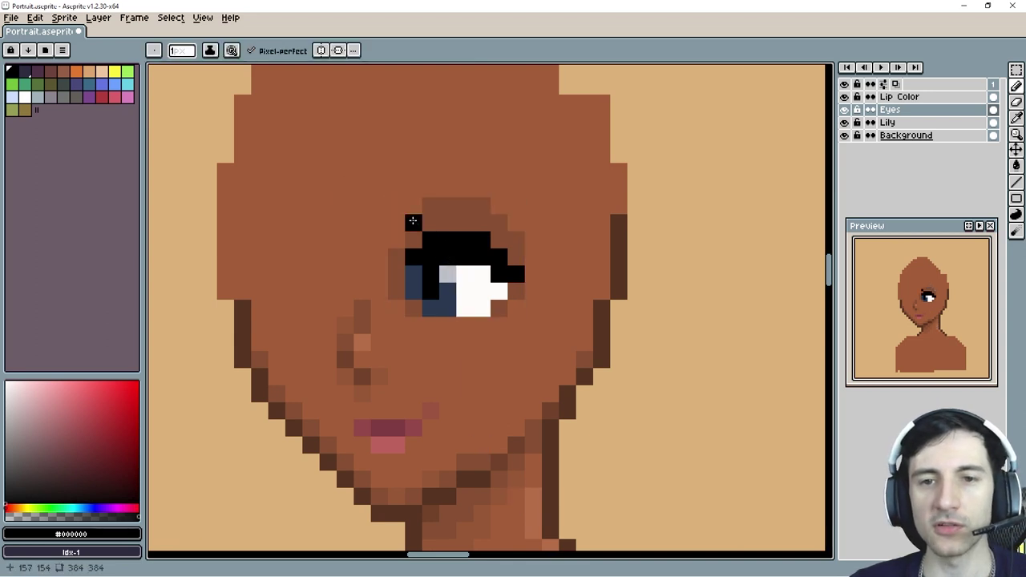
Step: Draw a black brow line along the top row of the eyelid shading, flat at the inner end and stepping down one pixel outward
mouse_move(428, 209)
left_mouse_down()
mouse_move(481, 206)
mouse_move(498, 223)
left_mouse_up()
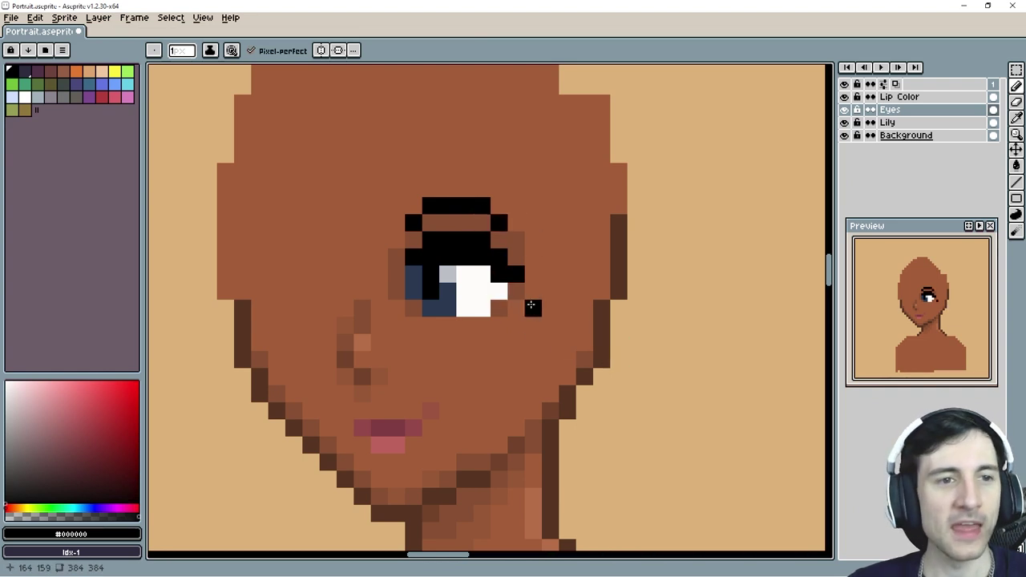
left_click(435, 220, "alt")
left_click(416, 223)
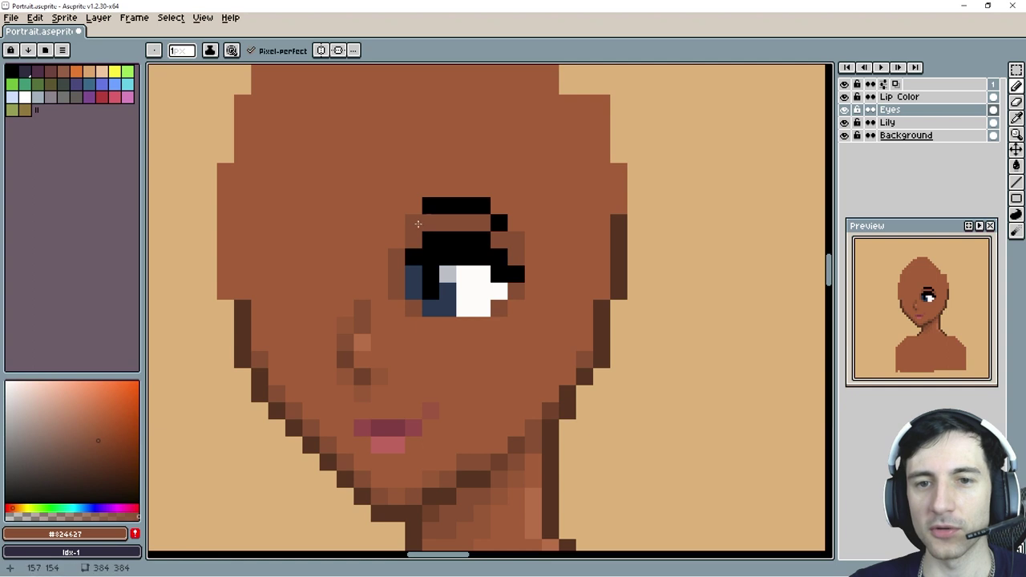
left_click(435, 201, "alt")
key("alt+r")
key("Escape")
left_click(418, 206)
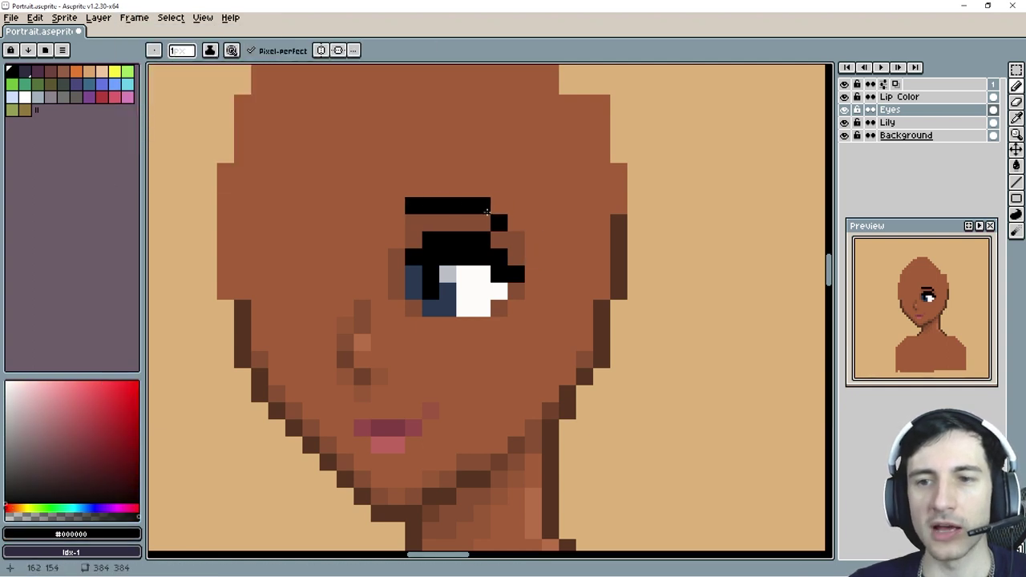
Step: Sample the translucent dark lip colour #7a3339 and tint the brow line and upper lash line with it, leaving the pupil black
key("e")
key("i")
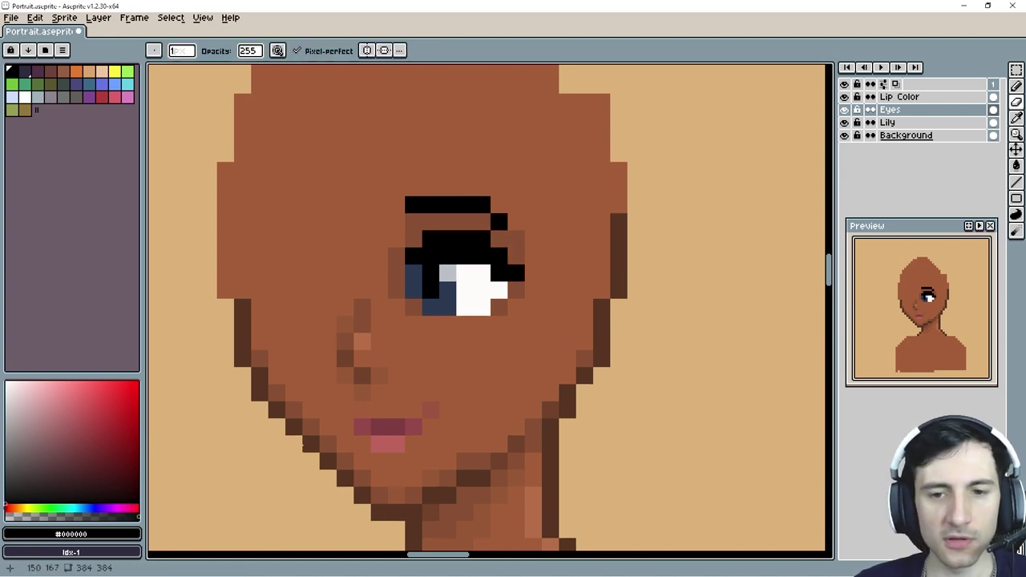
left_click(401, 419, "alt")
key("b")
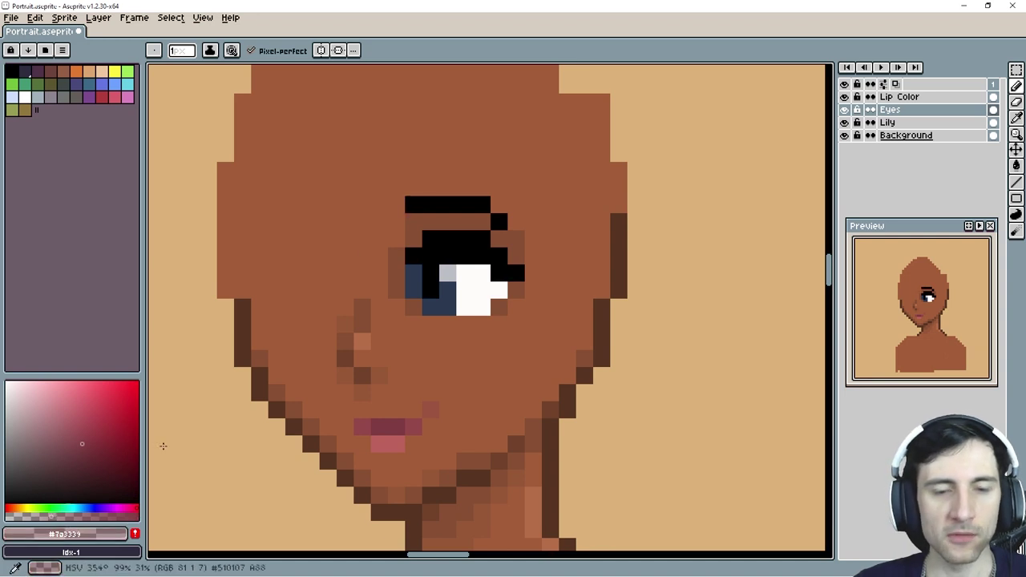
mouse_move(416, 206)
left_mouse_down()
mouse_move(477, 203)
mouse_move(499, 222)
left_mouse_up()
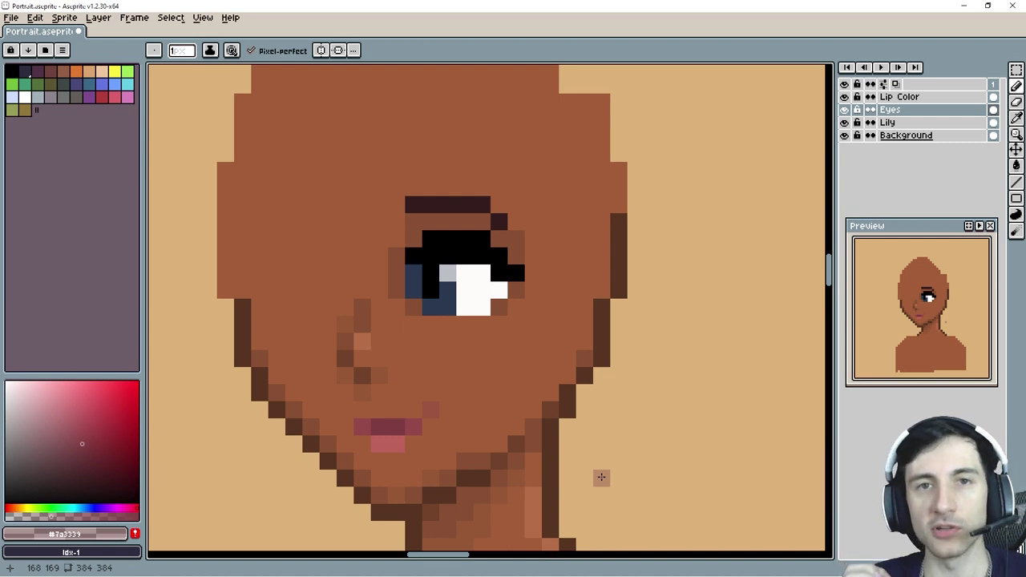
left_click(419, 255)
mouse_move(418, 255)
left_mouse_down()
mouse_move(498, 255)
mouse_move(428, 238)
mouse_move(469, 242)
mouse_move(499, 272)
mouse_move(516, 272)
left_mouse_up()
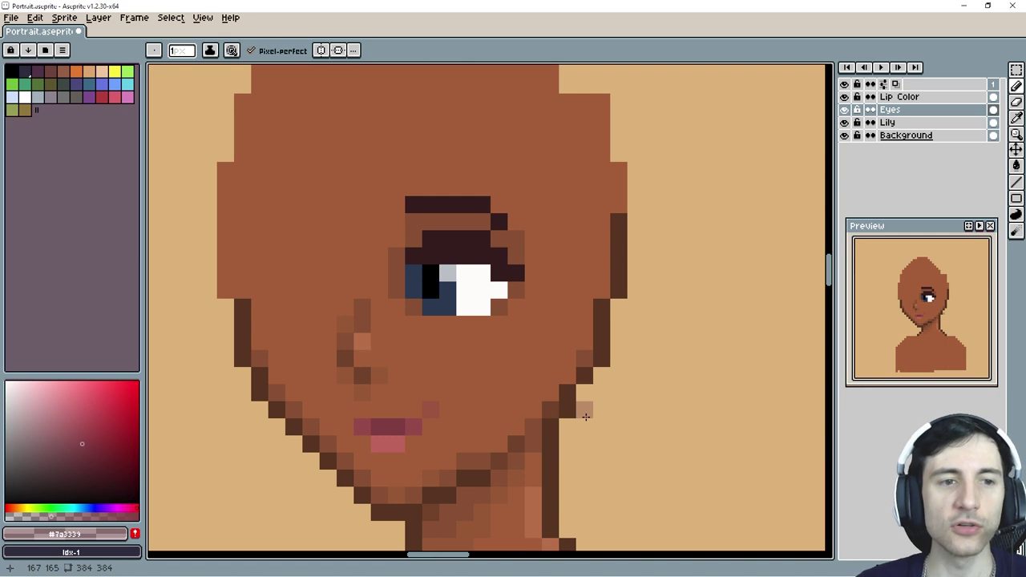
Step: Lengthen the brow line outward by one pixel in #2a1113 and fill the vacated pixel beneath it with #824627
scroll(901, 349, "up", 2)
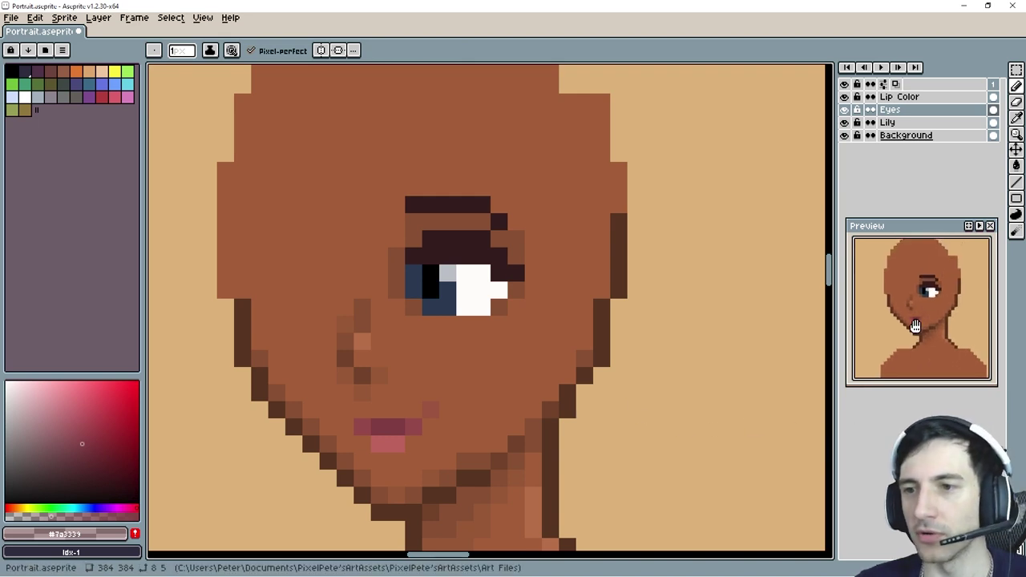
left_click(476, 201, "alt")
key("alt+r")
left_click(481, 199, "alt")
left_click(495, 211)
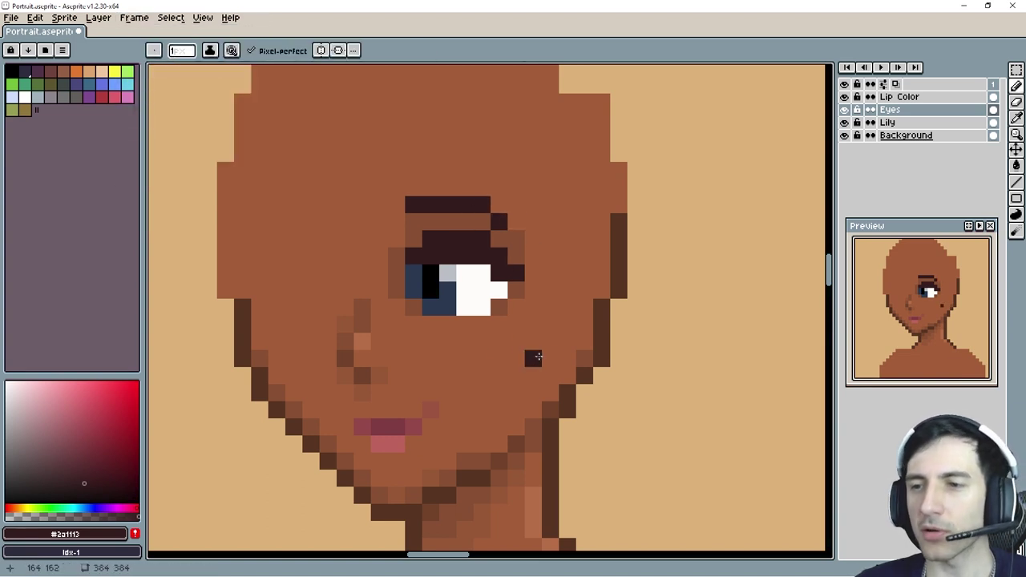
key("alt")
left_click(498, 204)
left_click(516, 221)
left_click(511, 235, "alt")
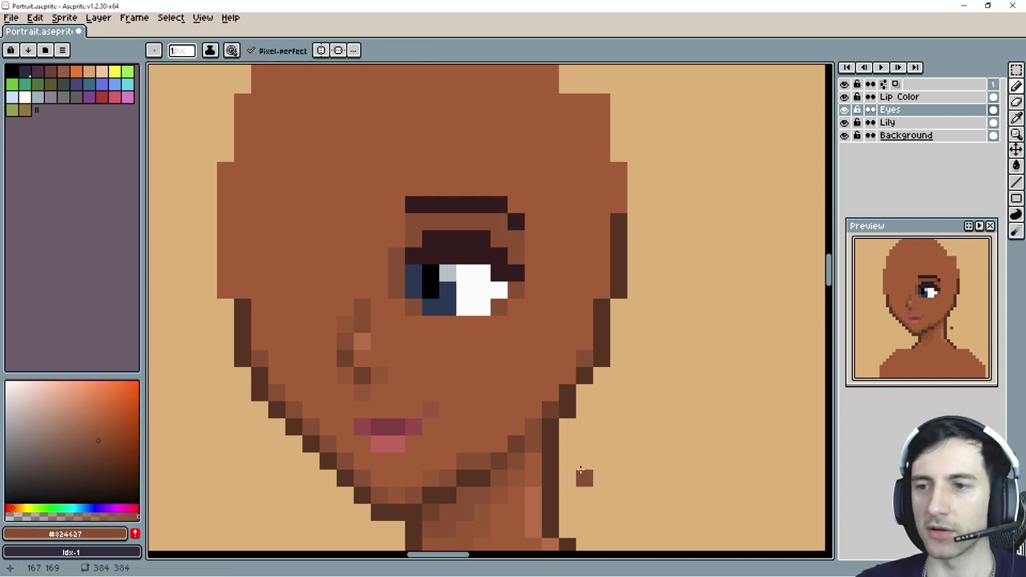
left_click(499, 222)
Step: Extend the eyelid shading one pixel outward beyond the outer corner of the eye in #824627
left_click(465, 239)
left_click(445, 202, "alt")
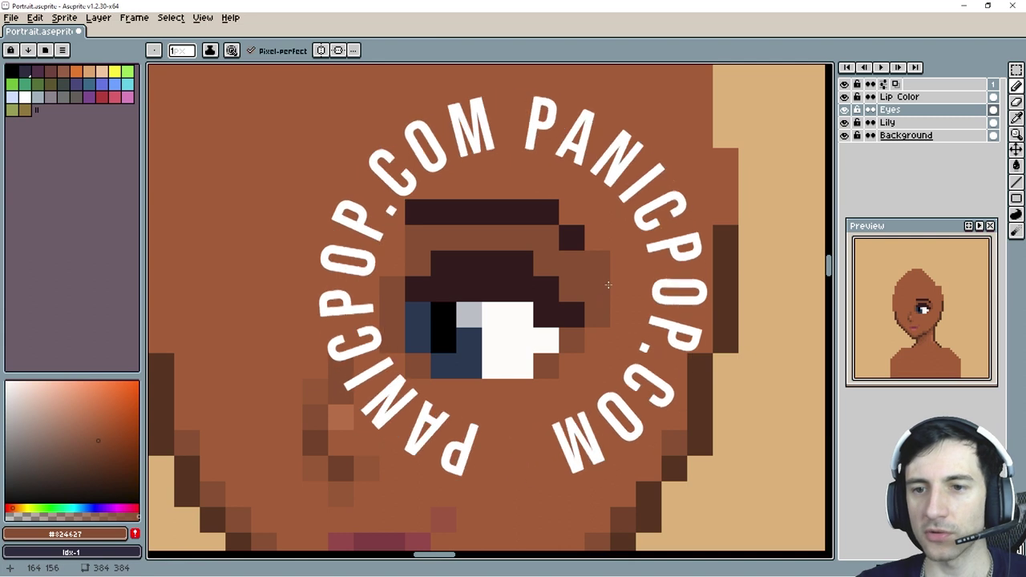
left_click(610, 280)
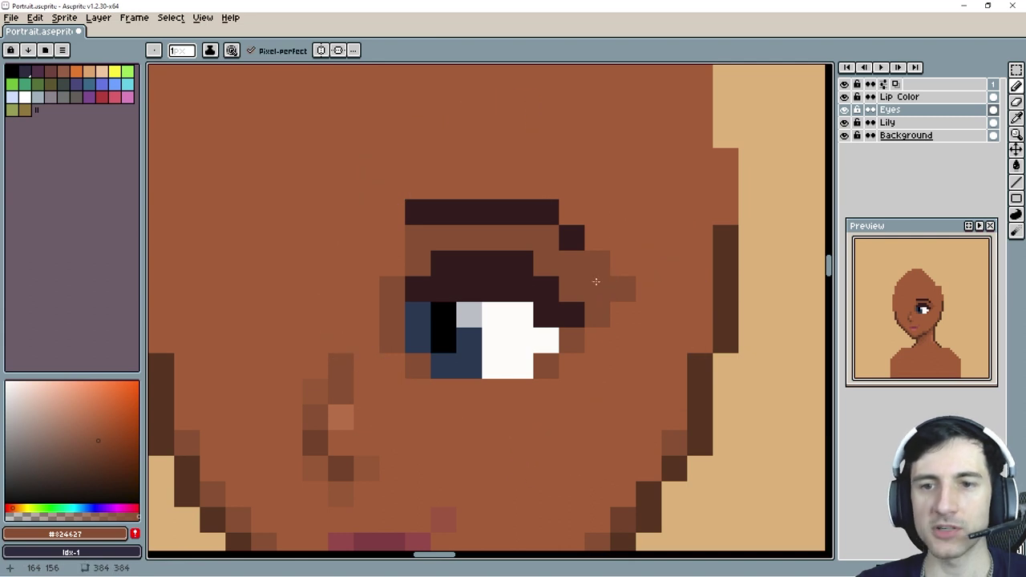
Step: Soften both ends of the brow line with a pixel of translucent #2a1113, undoing any extra pixel
left_click(571, 237, "alt")
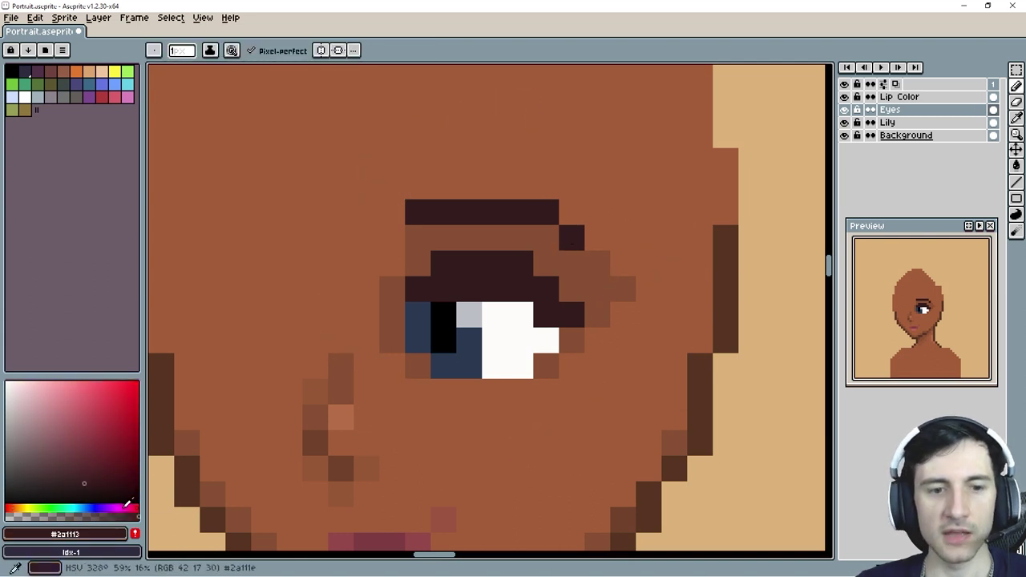
left_click(594, 263)
left_click_drag(595, 470, 609, 476)
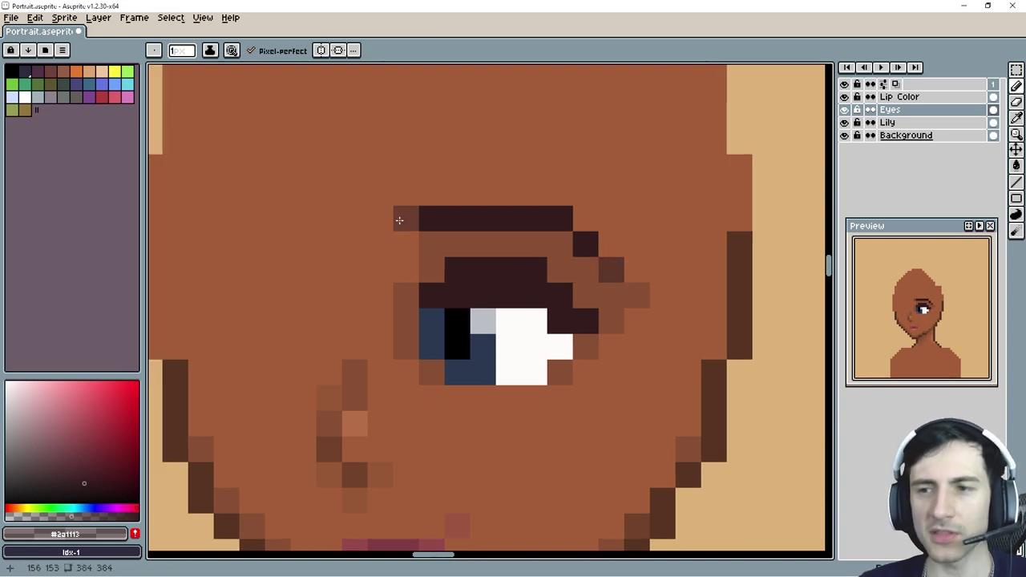
left_click(576, 229)
key("ctrl+z")
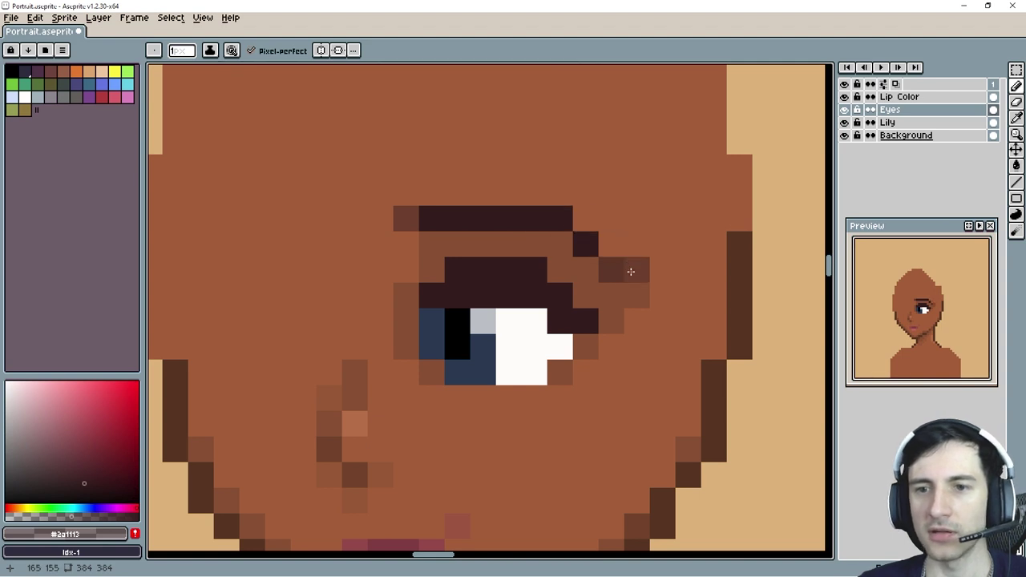
Step: Sample #572c1e and paint a faint translucent row of shading above the brow line and along its outer end
left_click(613, 269, "alt")
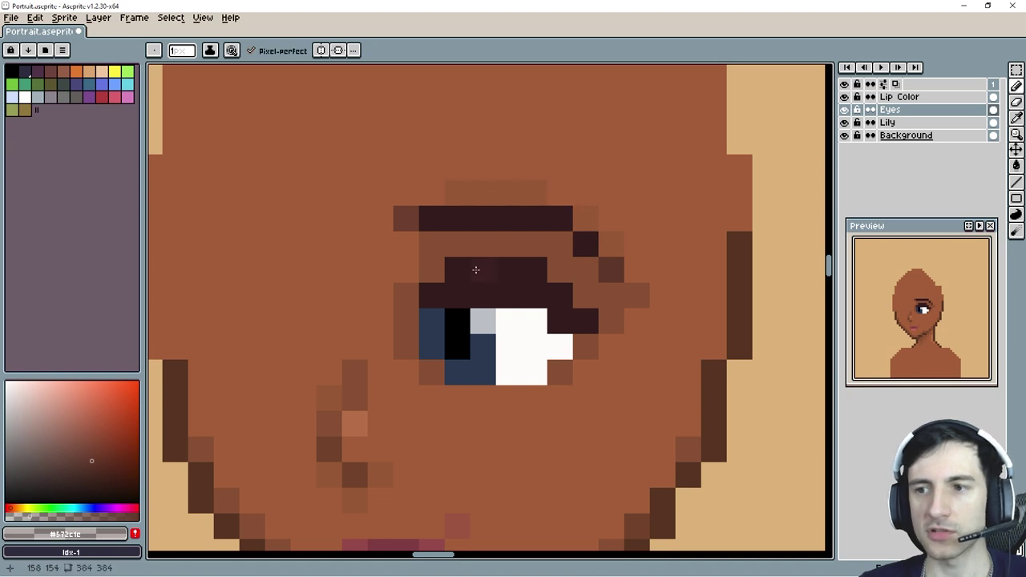
left_click(437, 196)
left_click(552, 195)
Step: Select the finished eye with its shading, 10 by 8 pixels, and place a copy on the far side of the face
scroll(465, 448, "left", 2)
scroll(473, 427, "down", 1)
key("m")
left_click_drag(439, 150, 699, 359)
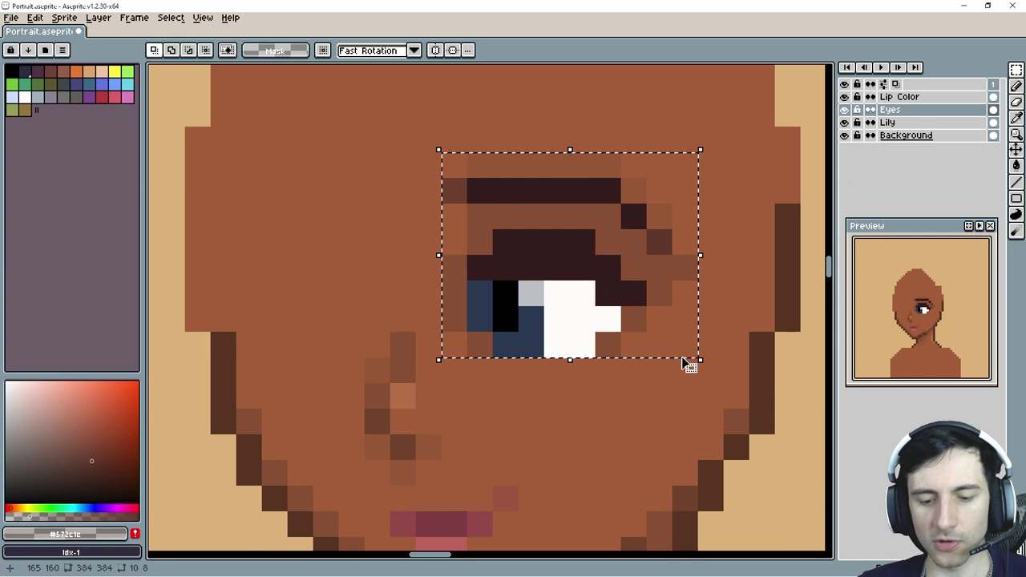
left_click_drag(614, 305, 365, 307)
left_click_drag(523, 409, 589, 392)
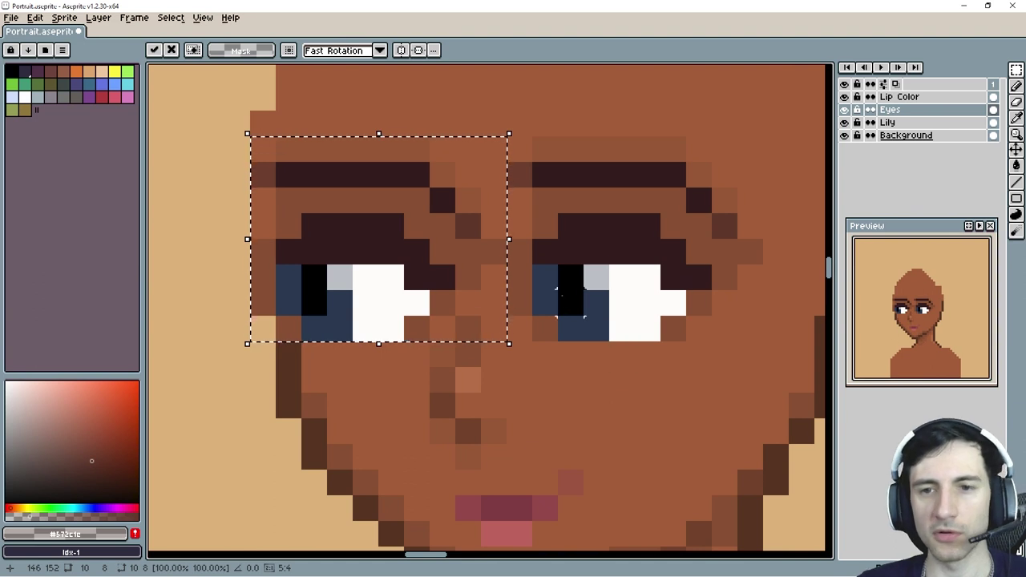
Step: Narrow the copied eye to 7 pixels wide, keeping its 8-pixel height, and move it one pixel toward the nose
left_click_drag(512, 240, 502, 241)
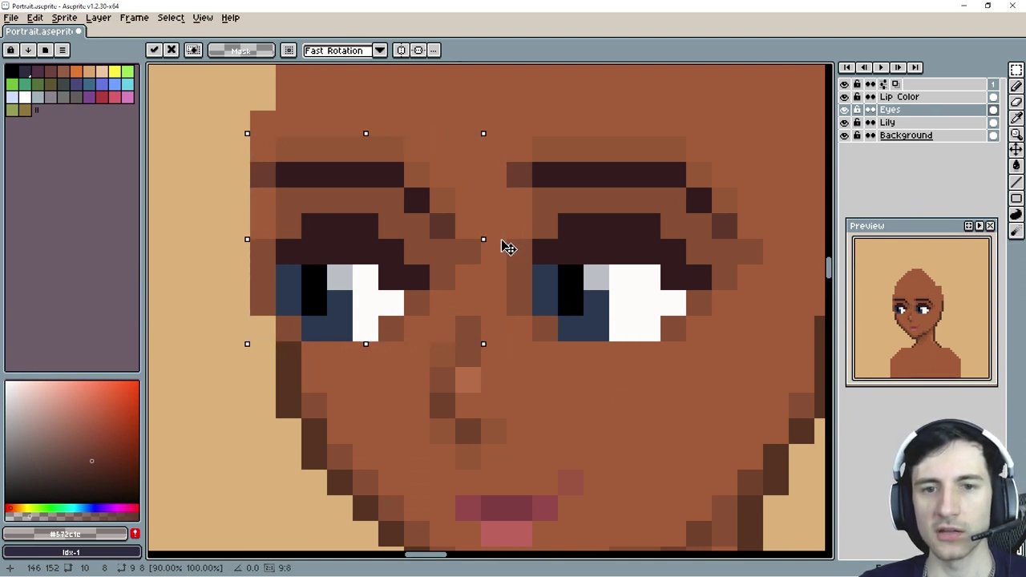
mouse_move(503, 247)
left_mouse_down()
mouse_move(527, 246)
mouse_move(508, 247)
left_mouse_up()
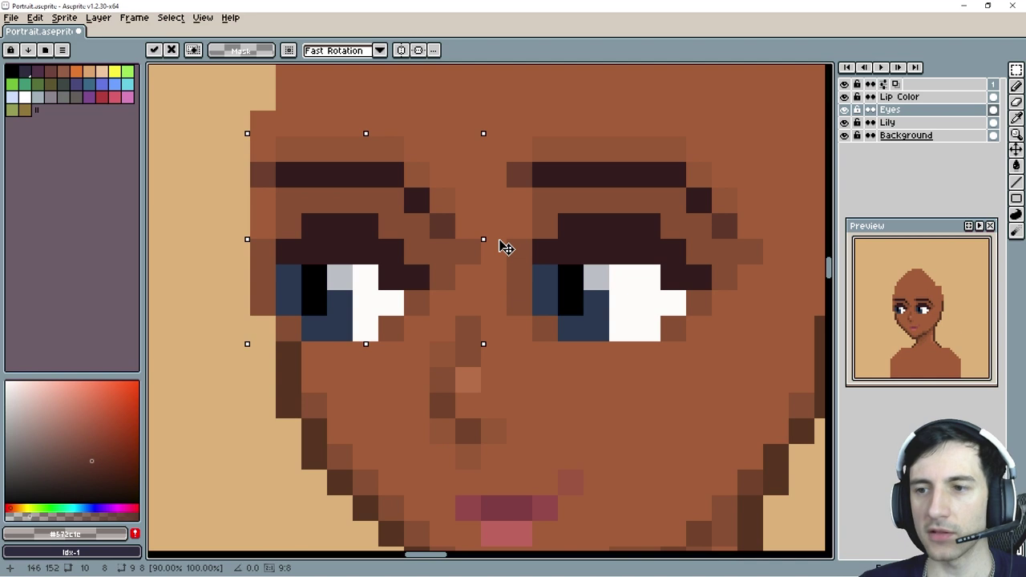
left_click_drag(498, 247, 451, 245)
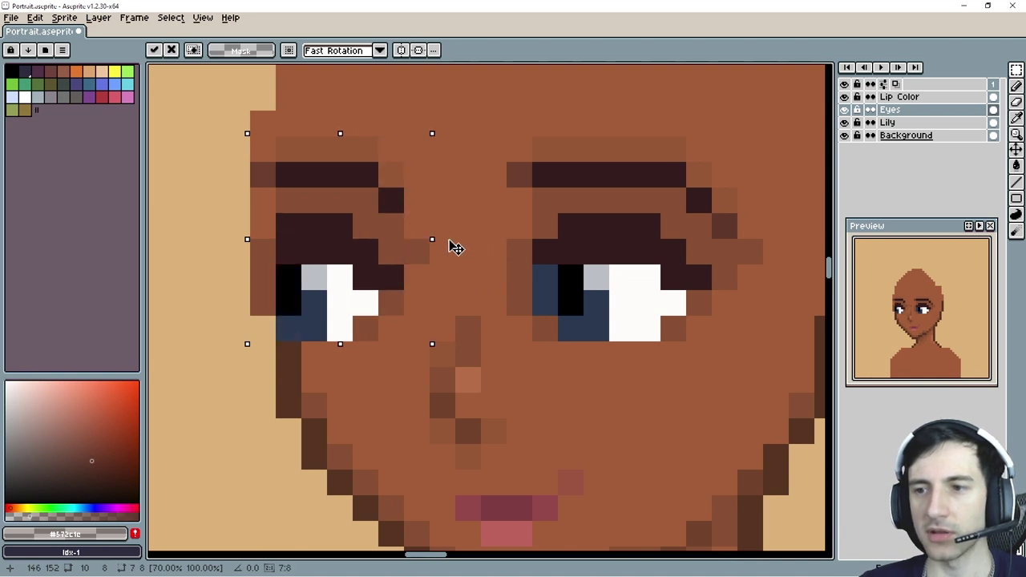
left_click_drag(336, 262, 362, 259)
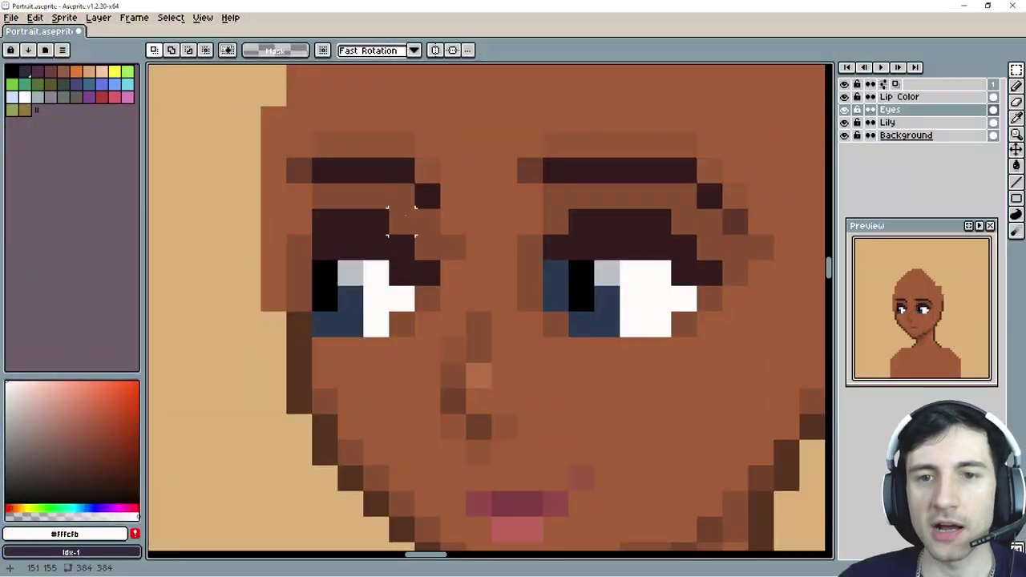
Step: Sample the brow colour #2a1113 and erase the dark stepped-down end pixel of the copied eye's brow line
key("alt")
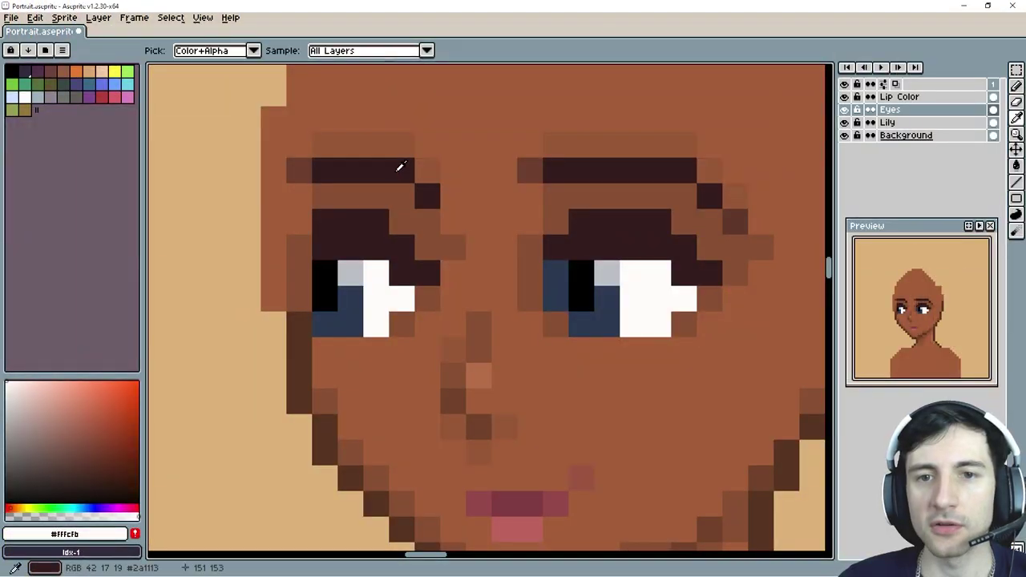
left_click(401, 166)
key("e")
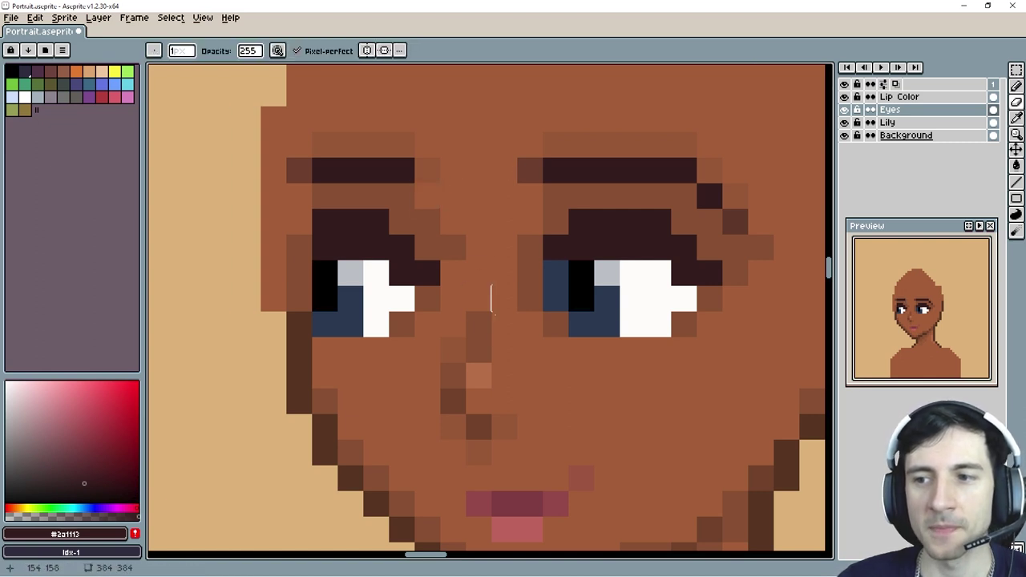
Step: Clean up the nose side of the copied eye, removing the stray outer shading and lash tip and blending in shading with #924e2c and #824627
left_click(435, 168, "alt")
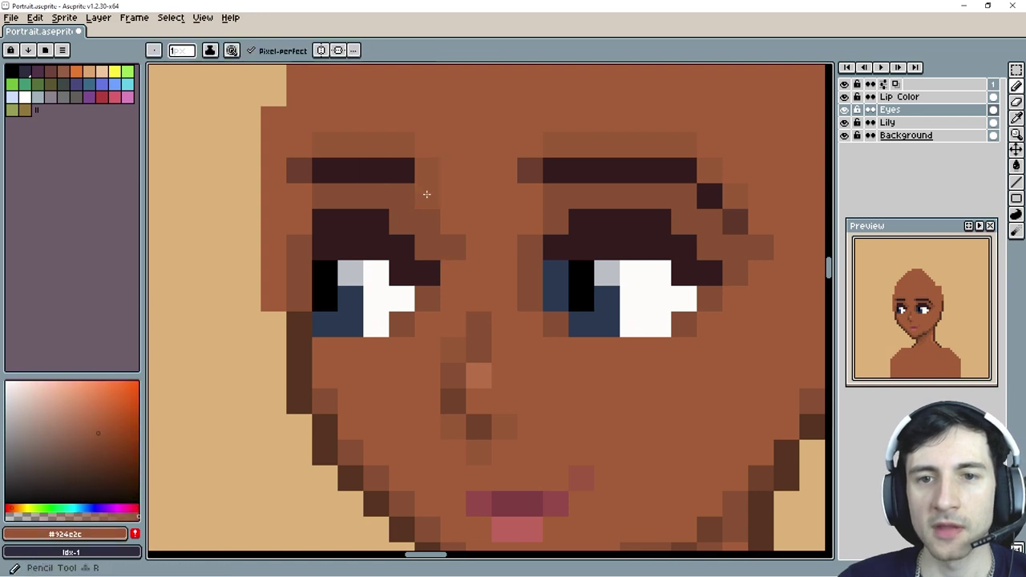
left_click(476, 244, "alt")
key("e")
left_click(452, 247)
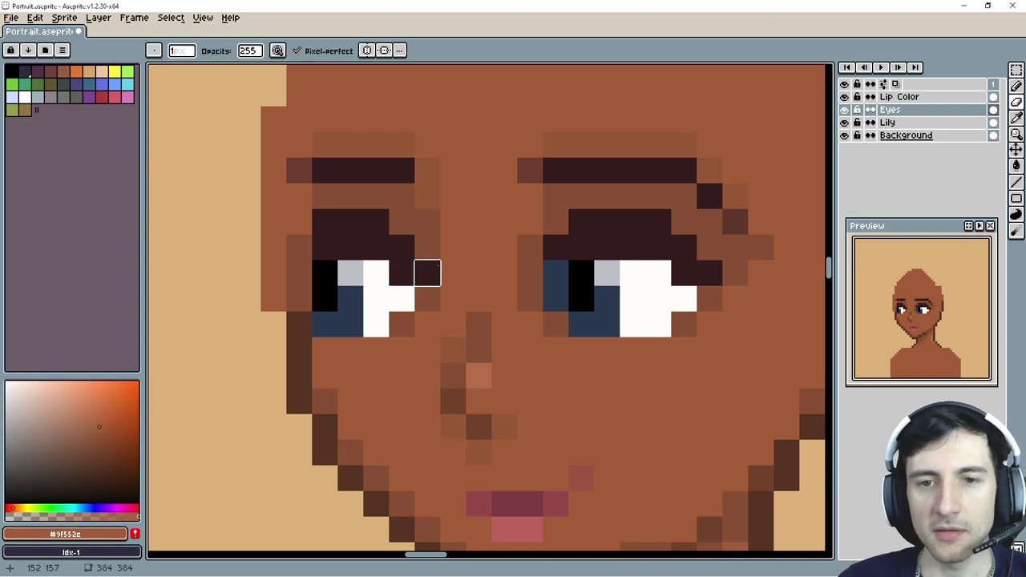
left_click(425, 273, "alt")
left_click(429, 267)
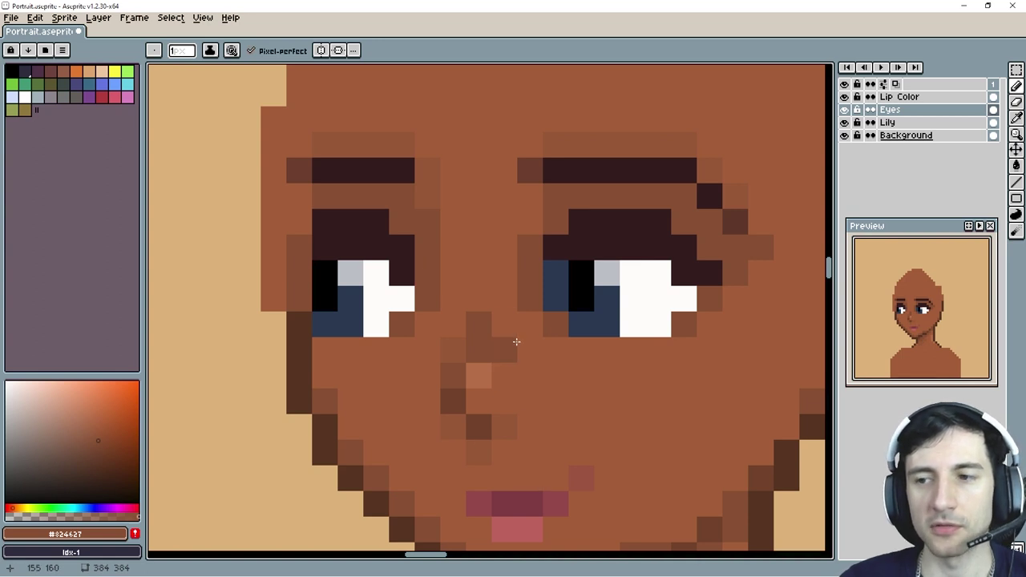
Step: Select the nose on the Lily layer, 3 by 6 pixels, and move it one pixel toward the far side of the face
scroll(527, 381, "down", 2)
left_click_drag(549, 408, 500, 381)
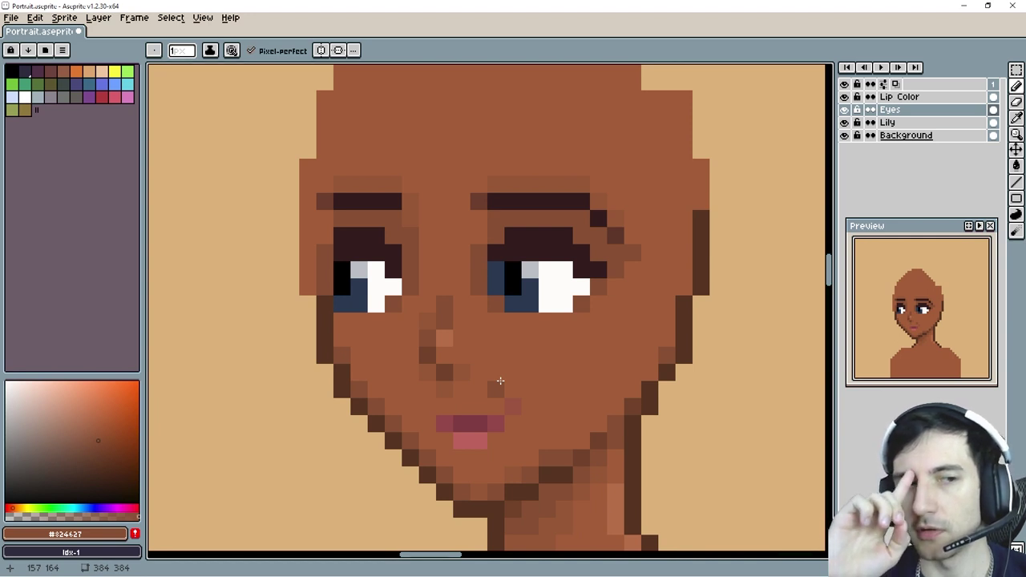
left_click_drag(534, 360, 514, 343)
key("m")
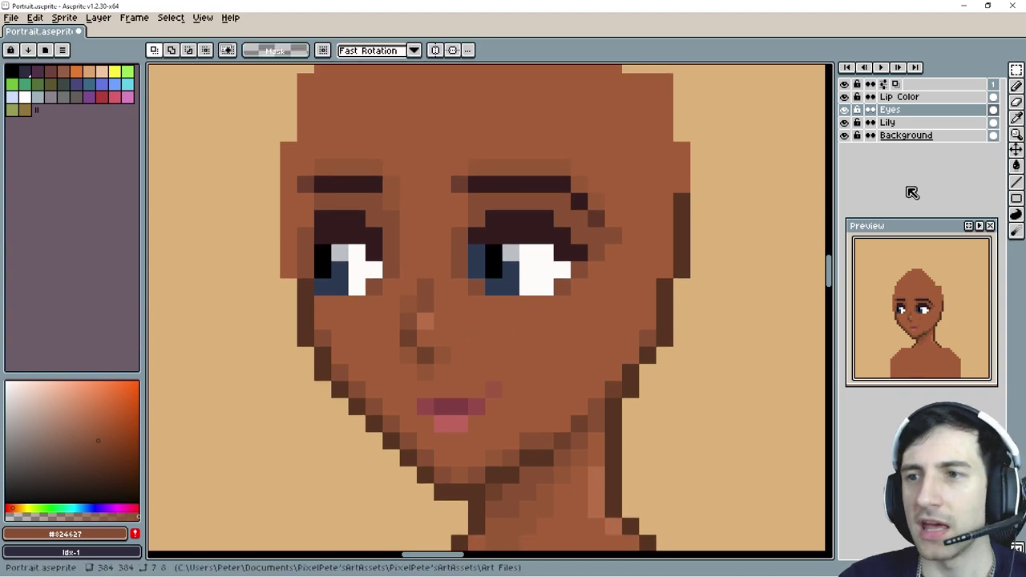
left_click(893, 122)
left_click_drag(407, 286, 444, 375)
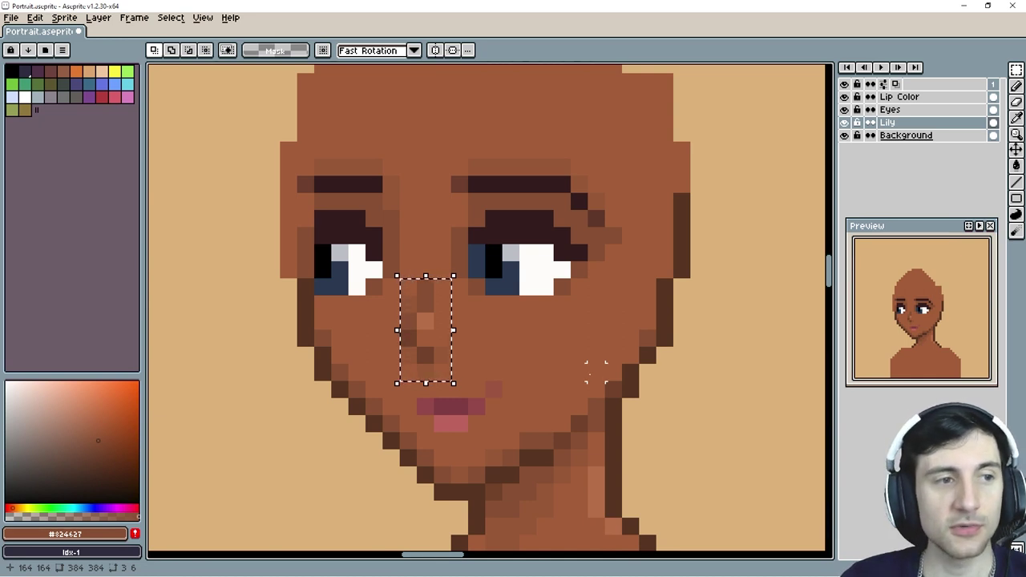
scroll(928, 329, "up", 2)
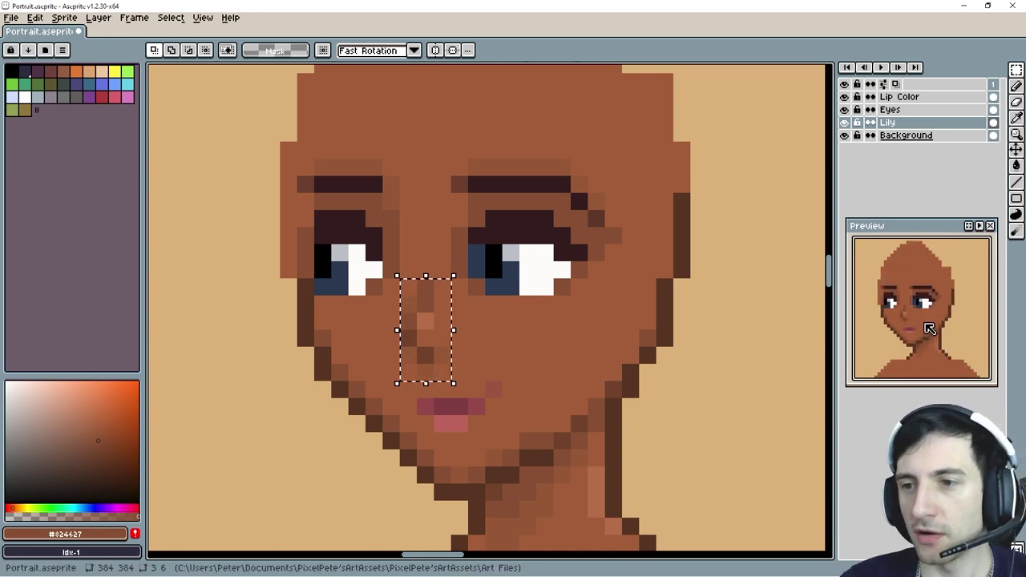
scroll(924, 324, "up", 1)
left_click_drag(912, 332, 918, 338)
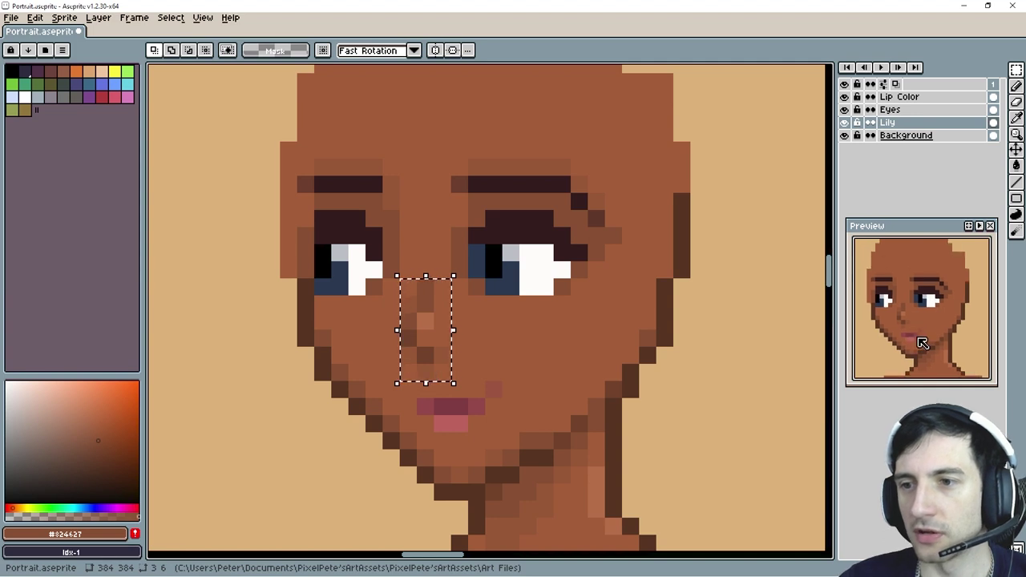
scroll(921, 341, "down", 2)
key("Left")
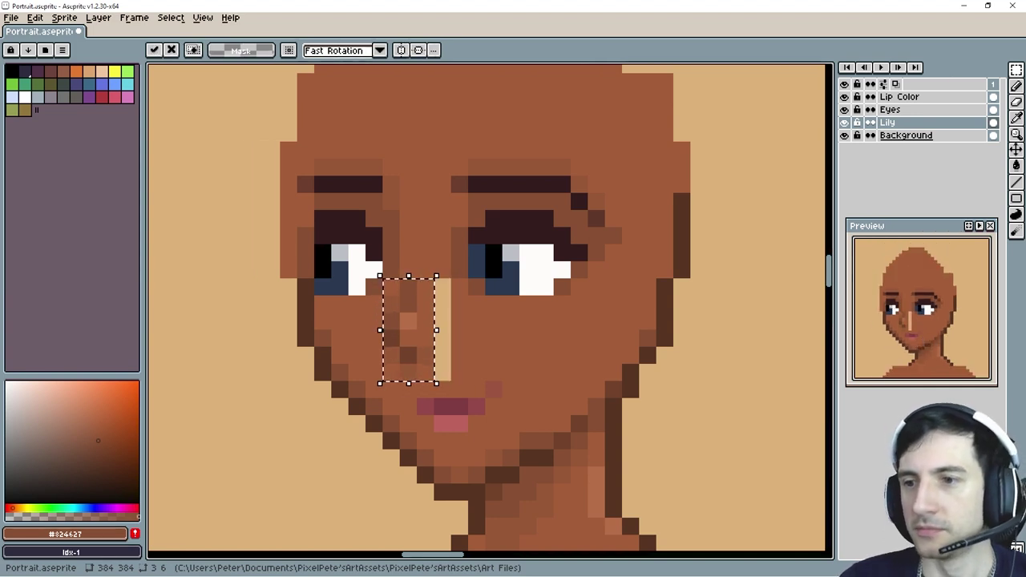
Step: Deselect the nose and fill the empty column beside it with the skin colour #9f552e
key("ctrl+d")
key("b")
left_click(462, 334, "alt")
mouse_move(444, 335)
left_mouse_down()
mouse_move(442, 355)
mouse_move(445, 286)
left_mouse_up()
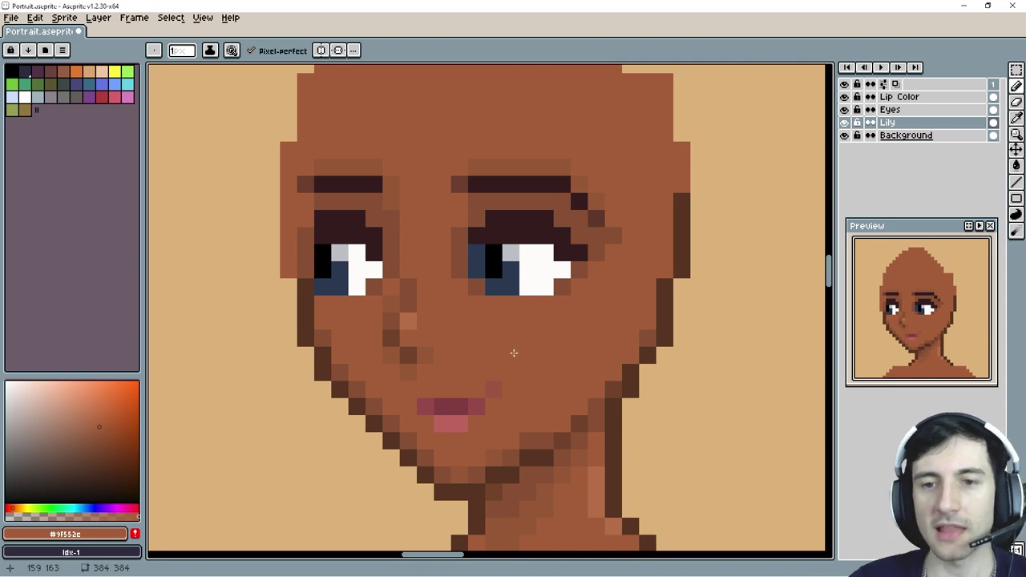
Step: Sample the nose highlight colour #b3663c and paint a one-pixel-high highlight row directly beneath each eye
left_click_drag(526, 344, 500, 349)
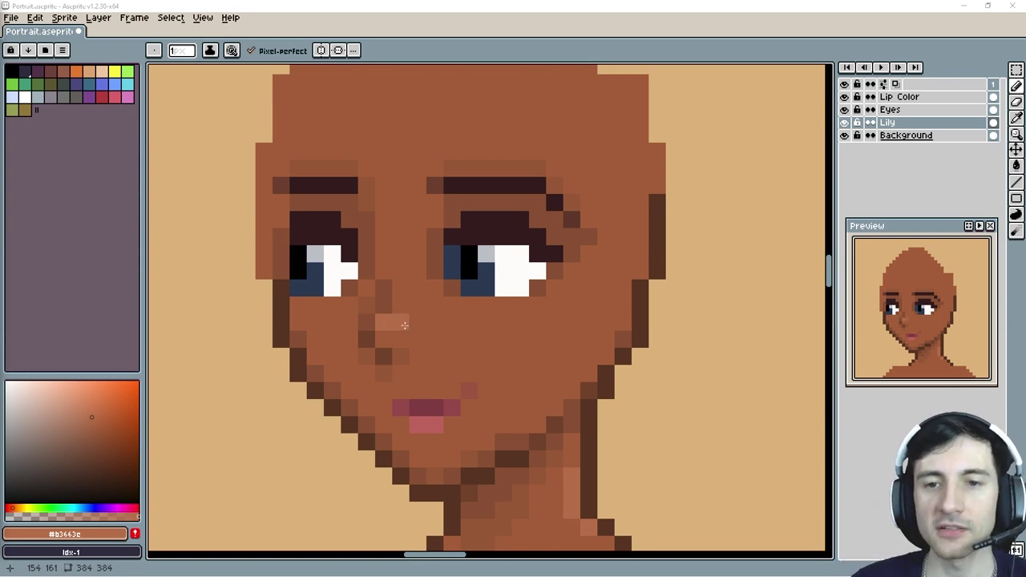
mouse_move(469, 319)
left_mouse_down()
mouse_move(523, 318)
mouse_move(520, 331)
mouse_move(469, 319)
left_mouse_up()
key("ctrl+z")
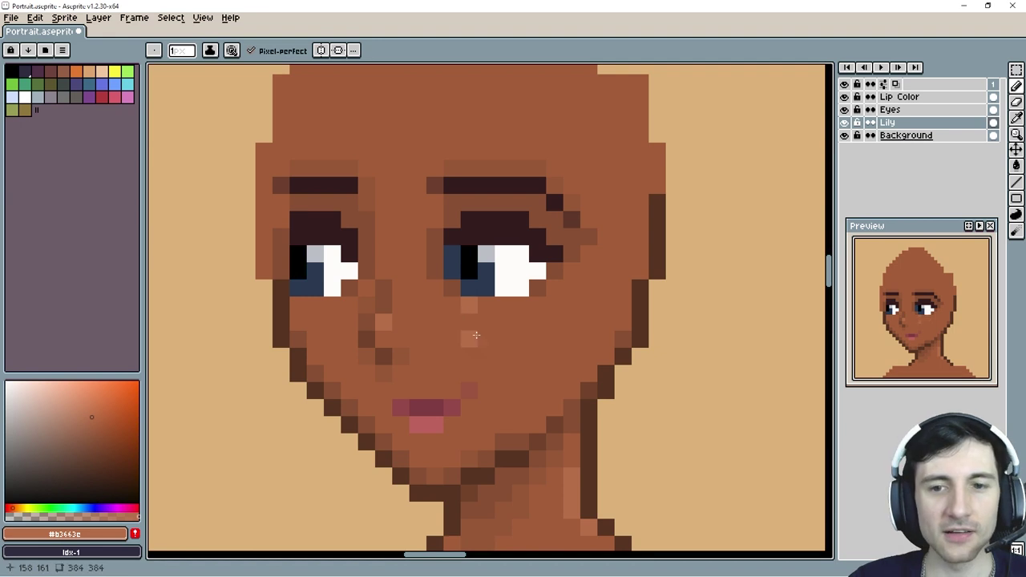
key("ctrl+z")
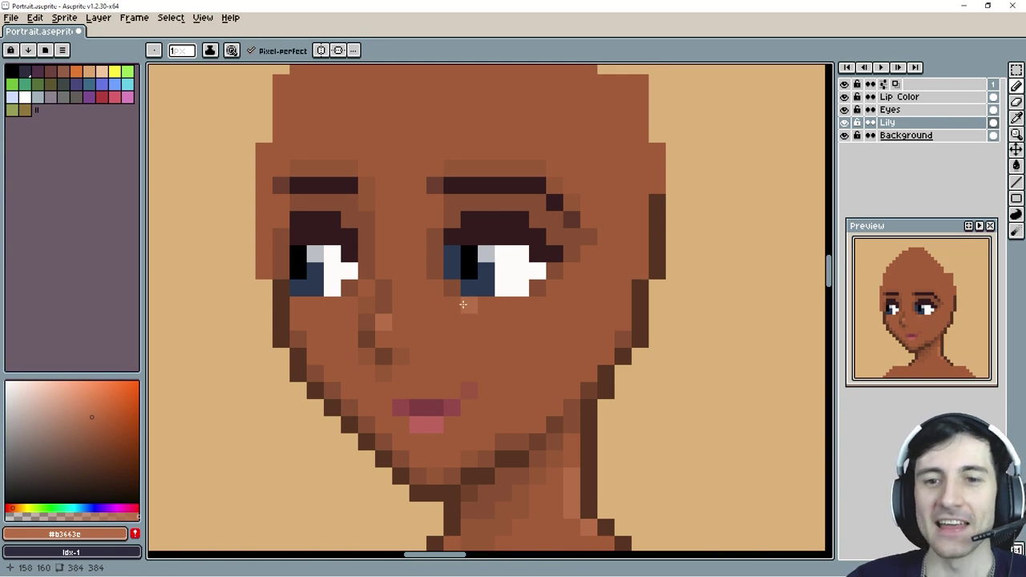
left_click_drag(463, 304, 519, 305)
left_click_drag(333, 306, 299, 305)
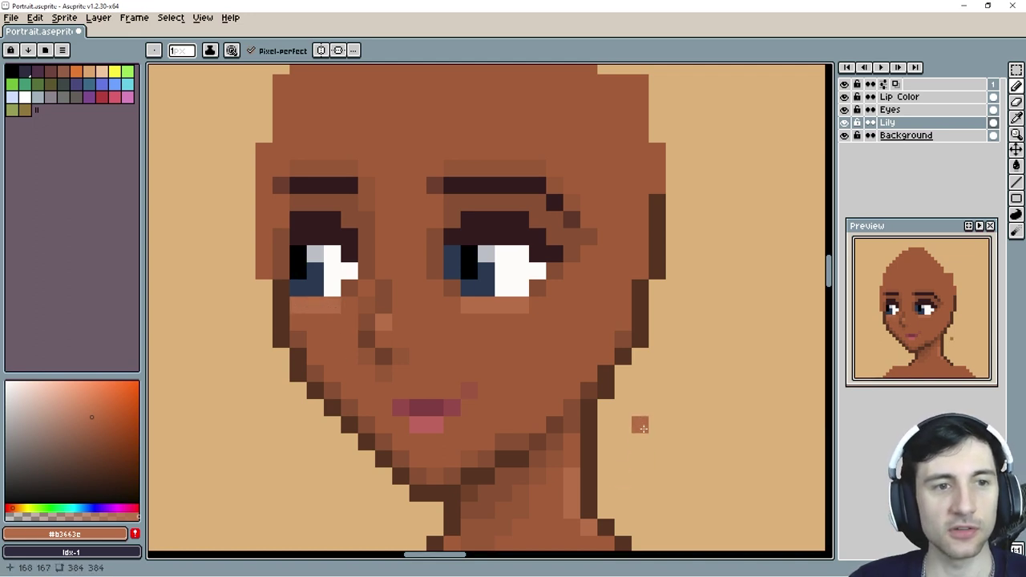
scroll(919, 338, "up", 1)
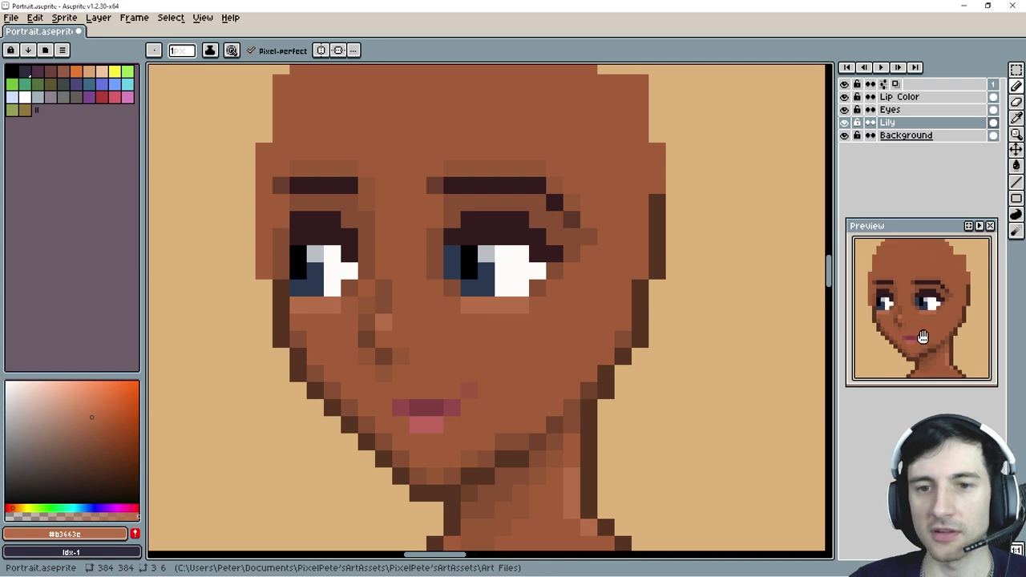
Step: Place the Lip Color layer below Eyes and merge it down into the Lily layer
left_click(508, 346, "alt")
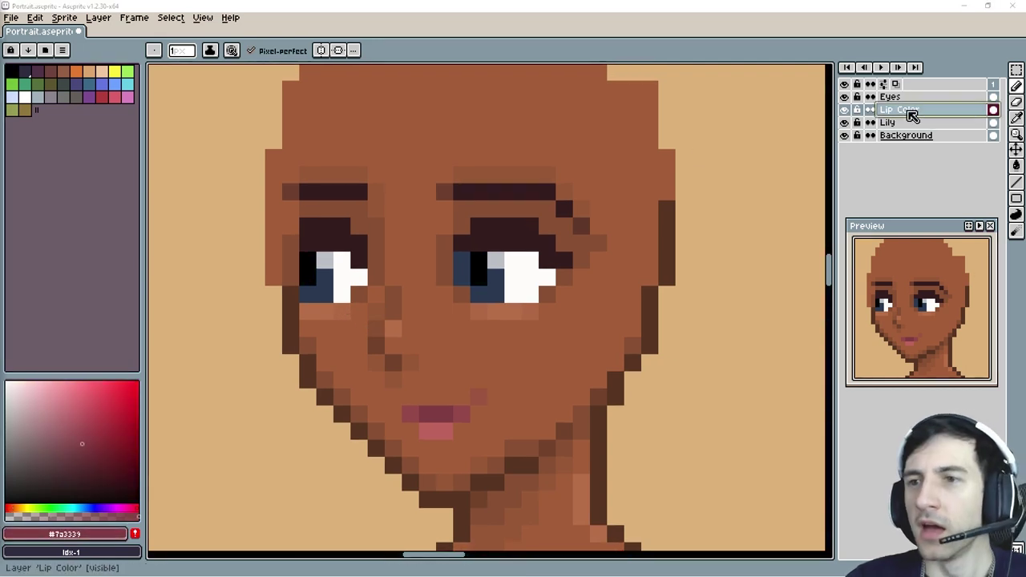
right_click(902, 112)
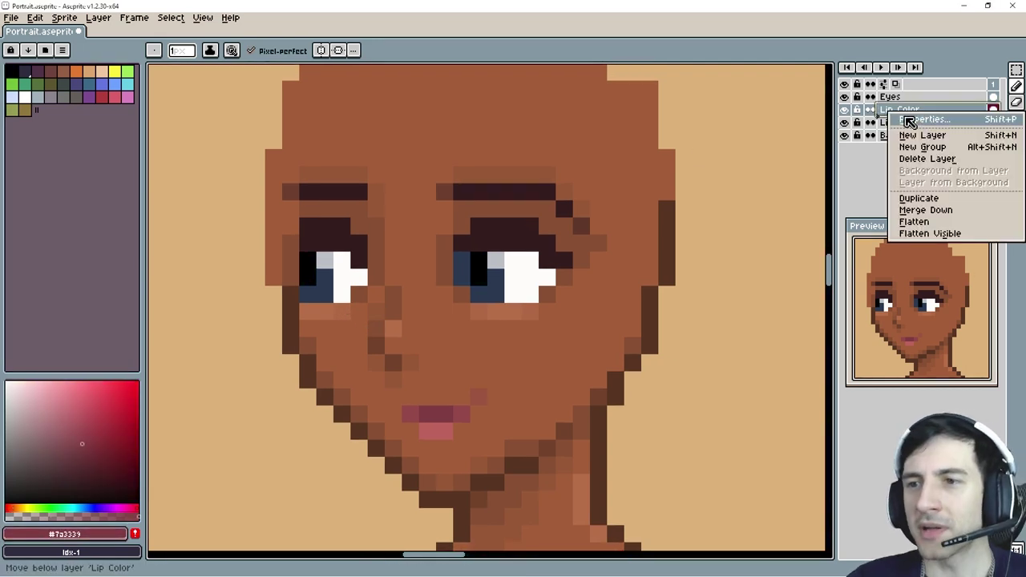
left_click(929, 210)
left_click(846, 110)
left_click(846, 111)
Step: Extend the mouth line one pixel toward the far cheek with #904041 and darken the former end pixel with #7a3339
key("i")
key("b")
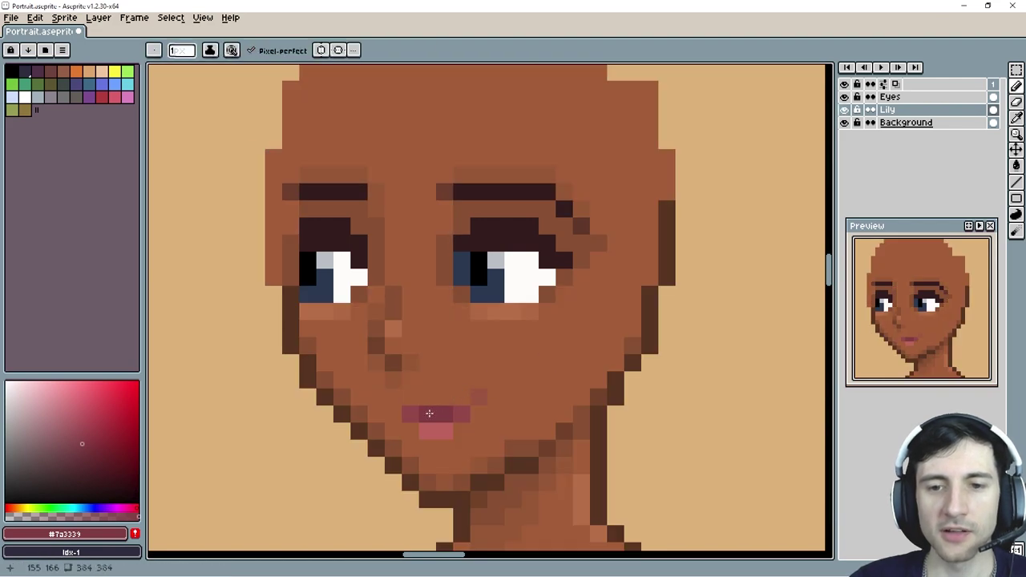
left_click_drag(457, 430, 457, 424)
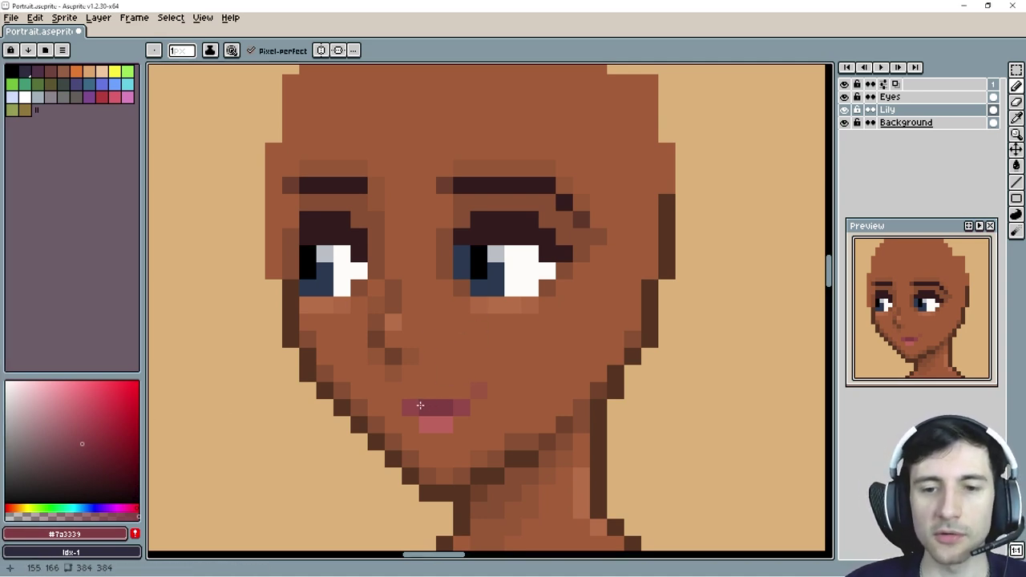
left_click(411, 407, "alt")
left_click(393, 408)
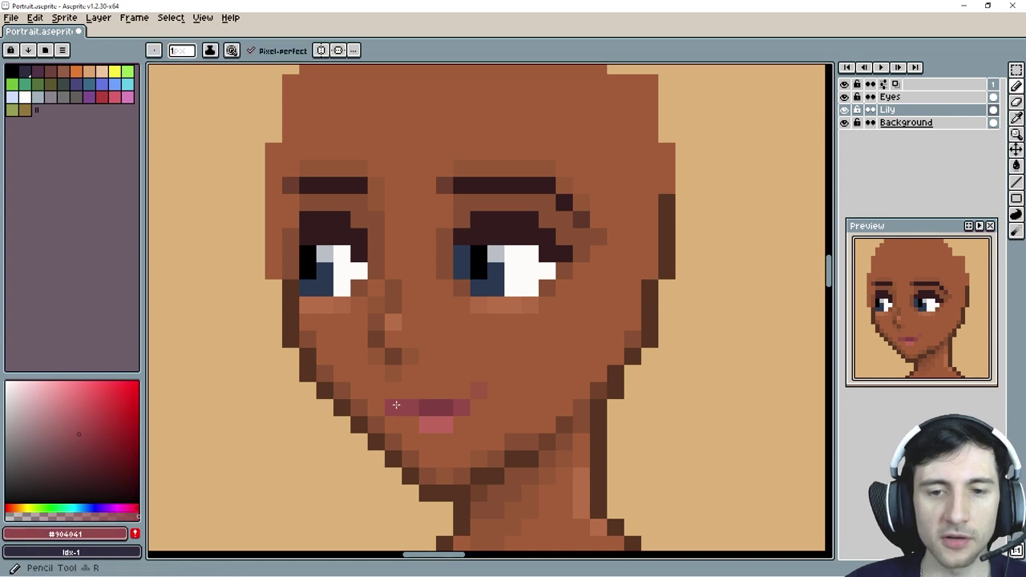
left_click(411, 407)
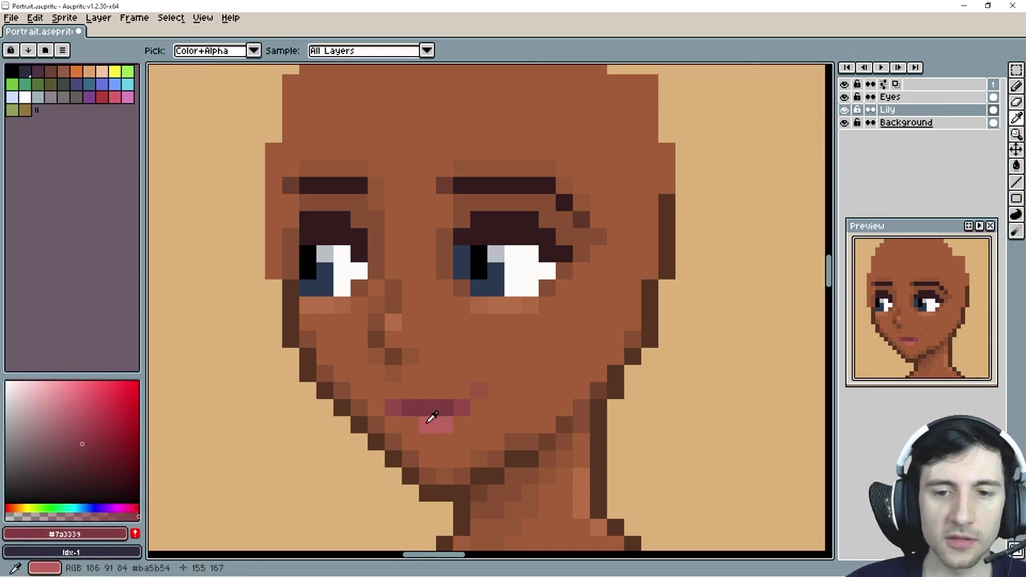
Step: Sample the lip colour #ba5b54, widen the lower lip by one pixel and paint a three-pixel-wide upper lip above the mouth line
left_click(428, 421, "alt")
left_click(410, 424)
left_click(407, 392)
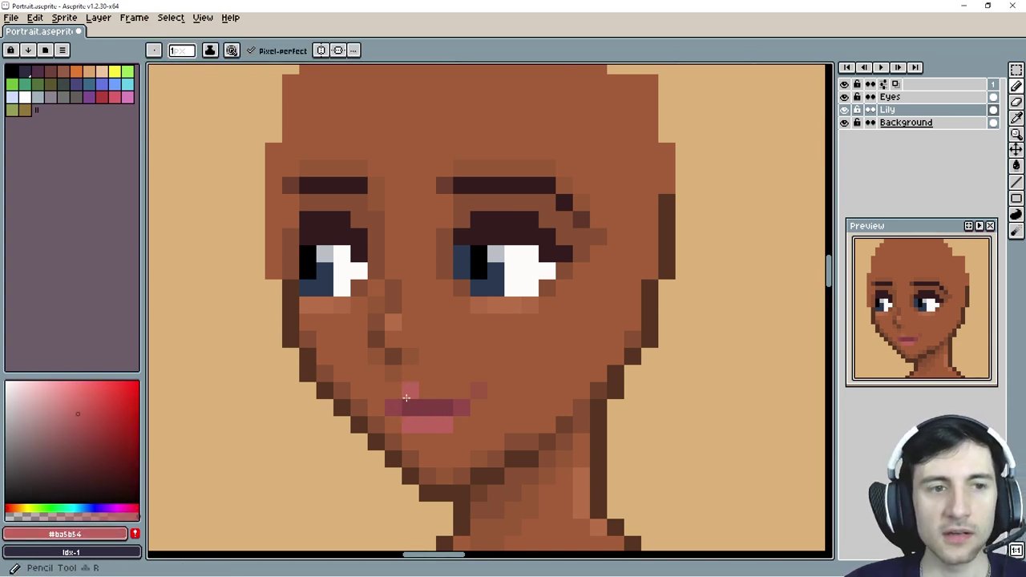
left_click(444, 390)
Step: Sample the mouth-corner colour #974b37 and paint soft shading beside the upper lip and in a row beneath the lower lip
left_click(463, 408)
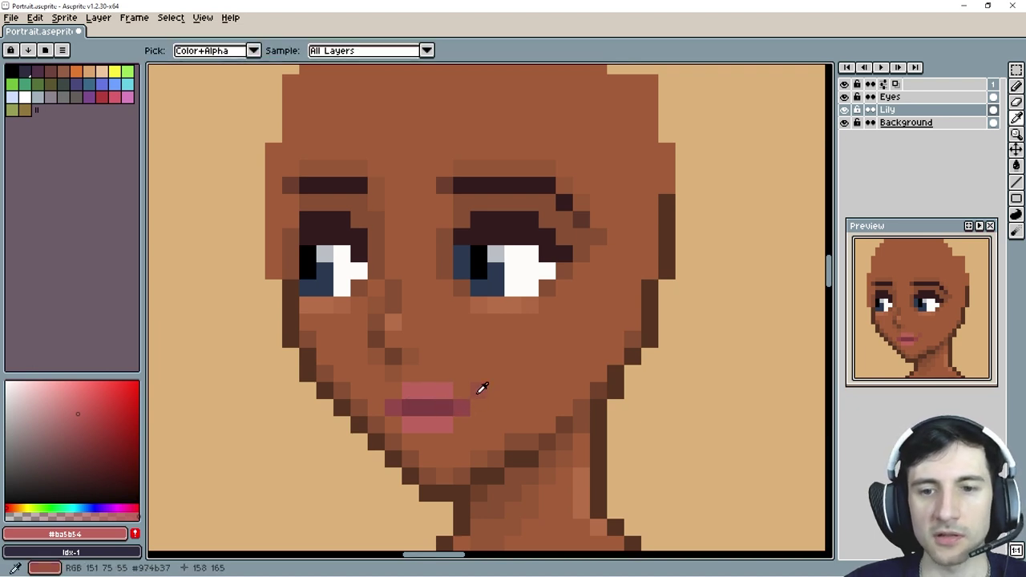
left_click(480, 389, "alt")
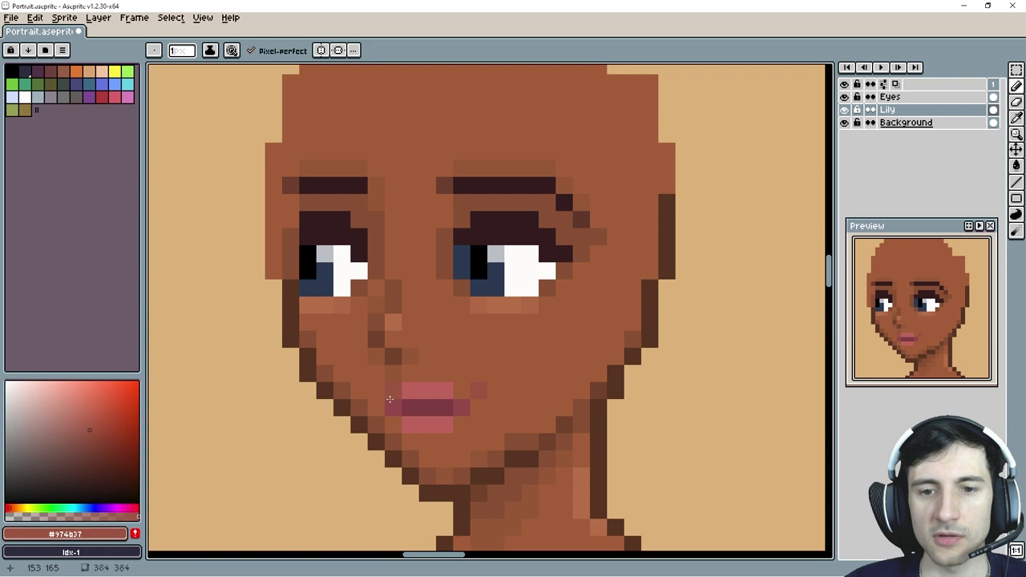
left_click_drag(412, 439, 444, 439)
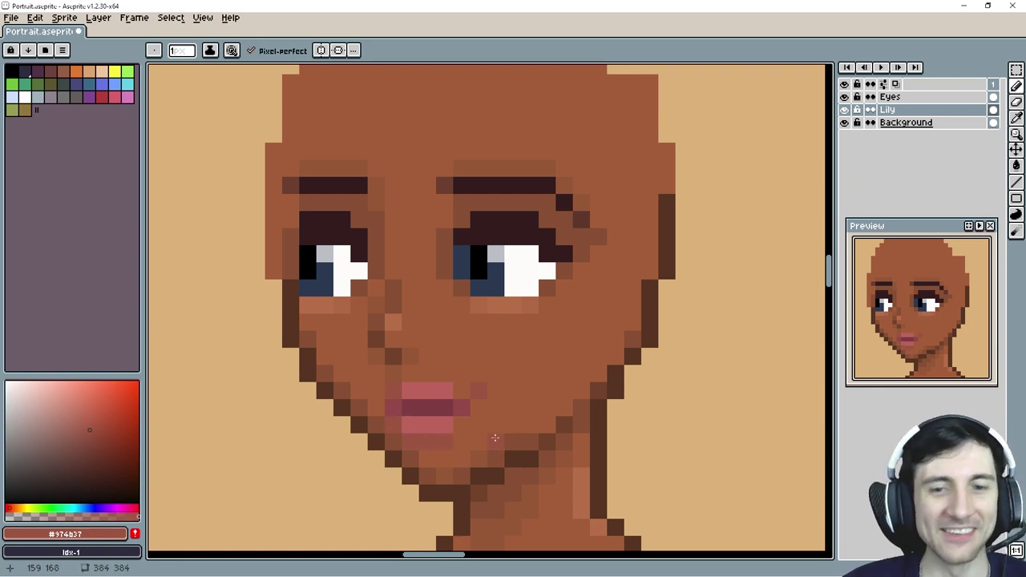
Step: Lighten the mouth line and soften the near corner of the lips with translucent #ba5b54 pixels, undoing the excess strokes
left_click(470, 406, "alt")
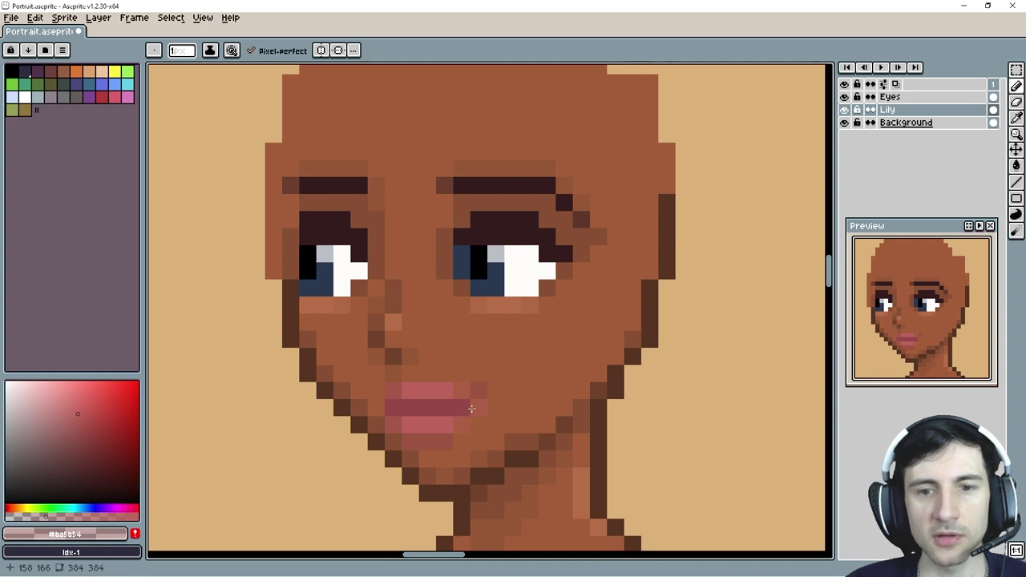
left_click(467, 412)
key("ctrl+z")
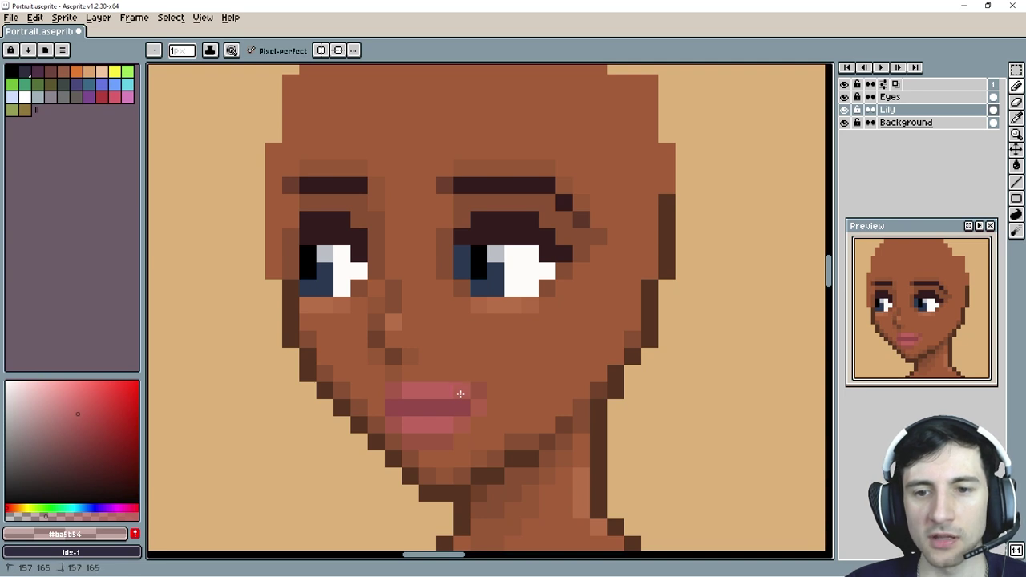
scroll(458, 429, "up", 4)
key("ctrl+z")
scroll(545, 433, "down", 1)
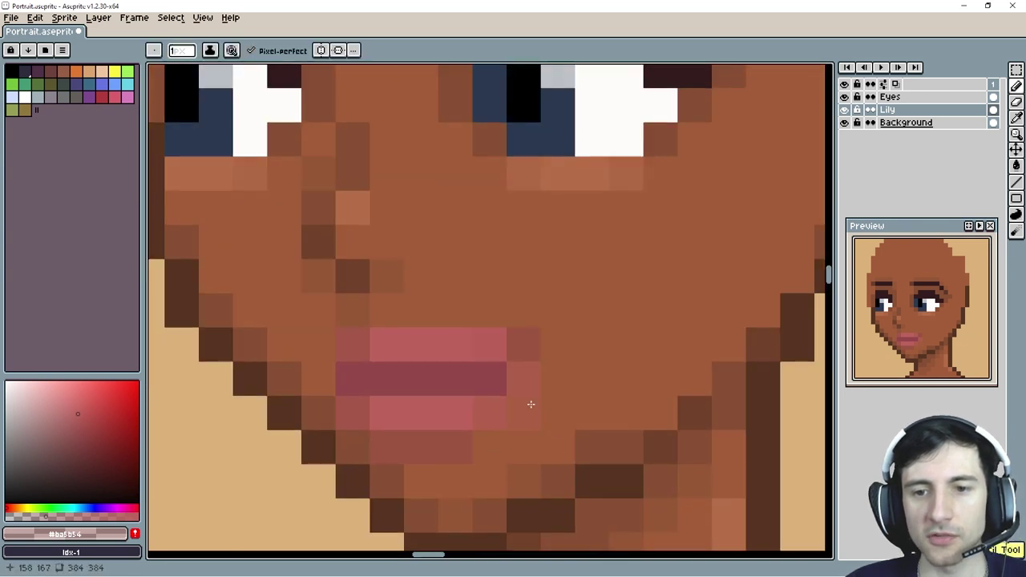
scroll(537, 408, "up", 2)
key("ctrl+z")
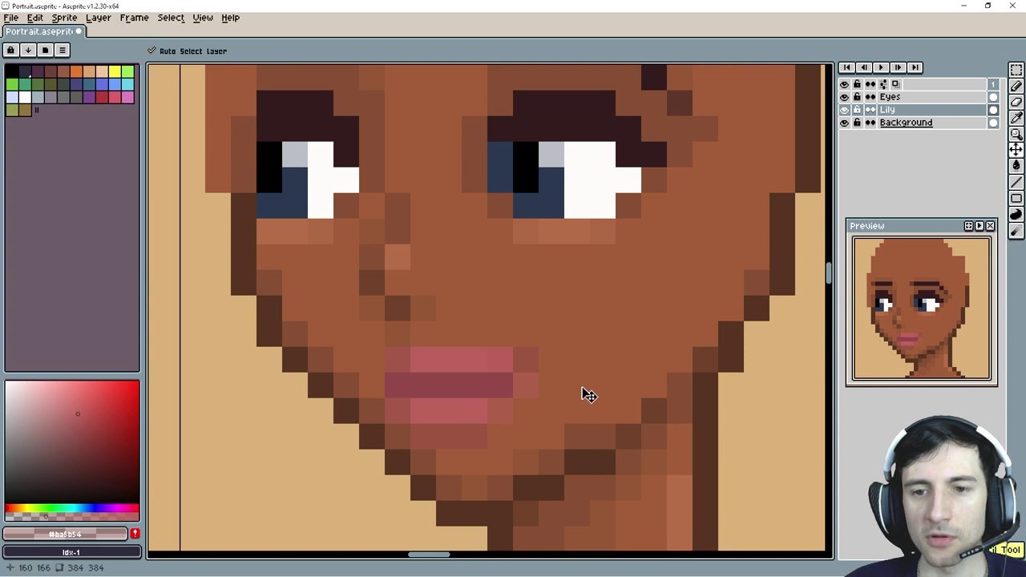
left_click_drag(585, 389, 556, 388)
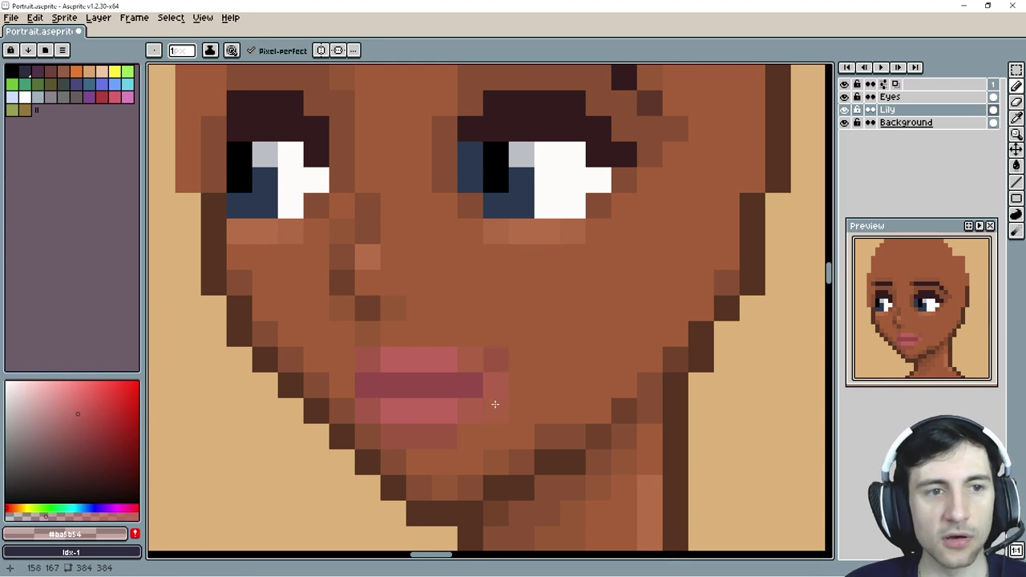
key("b")
scroll(471, 391, "down", 4)
key("t")
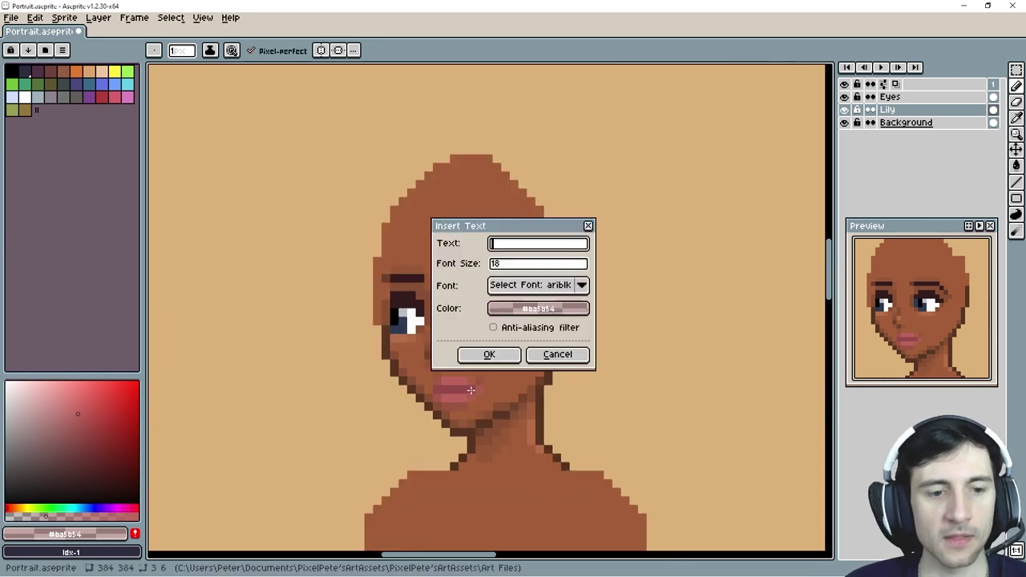
left_click(556, 355)
scroll(465, 393, "up", 1)
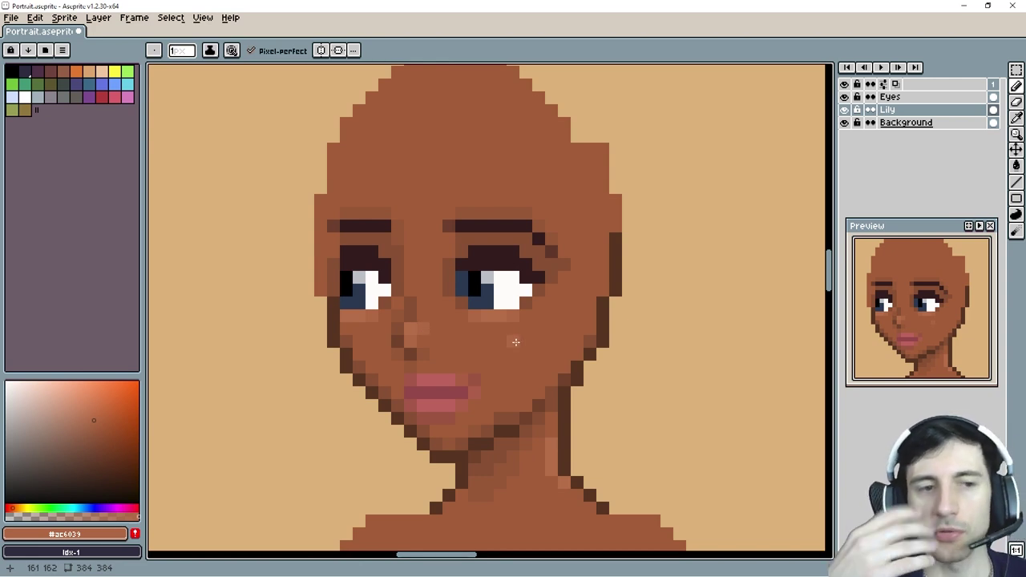
Step: Try a vertical #ac6039 highlight along the nose bridge, from beside the nose tip up to brow level
left_click_drag(423, 317, 423, 223)
scroll(455, 345, "up", 1)
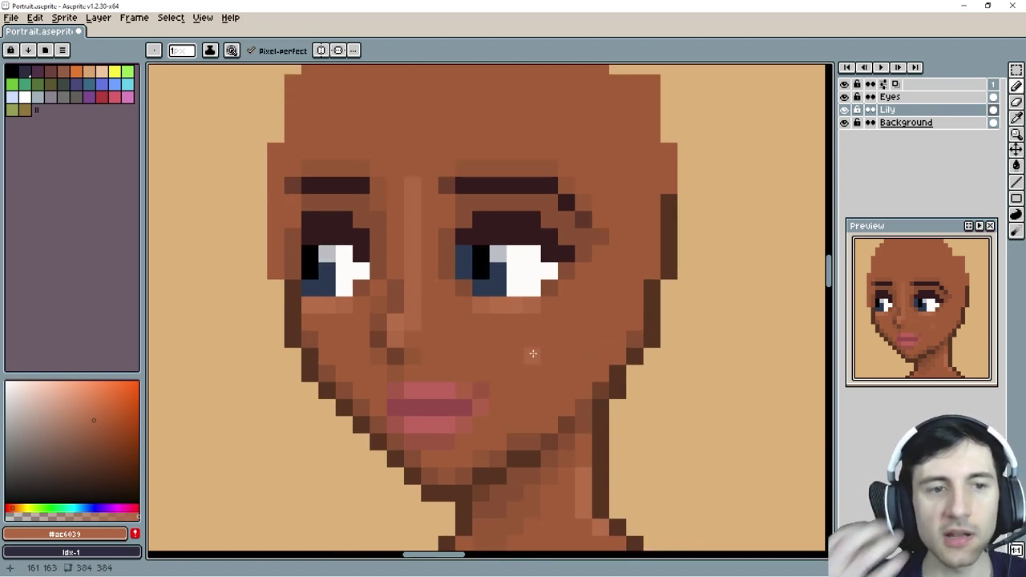
key("ctrl+z")
scroll(537, 376, "down", 1)
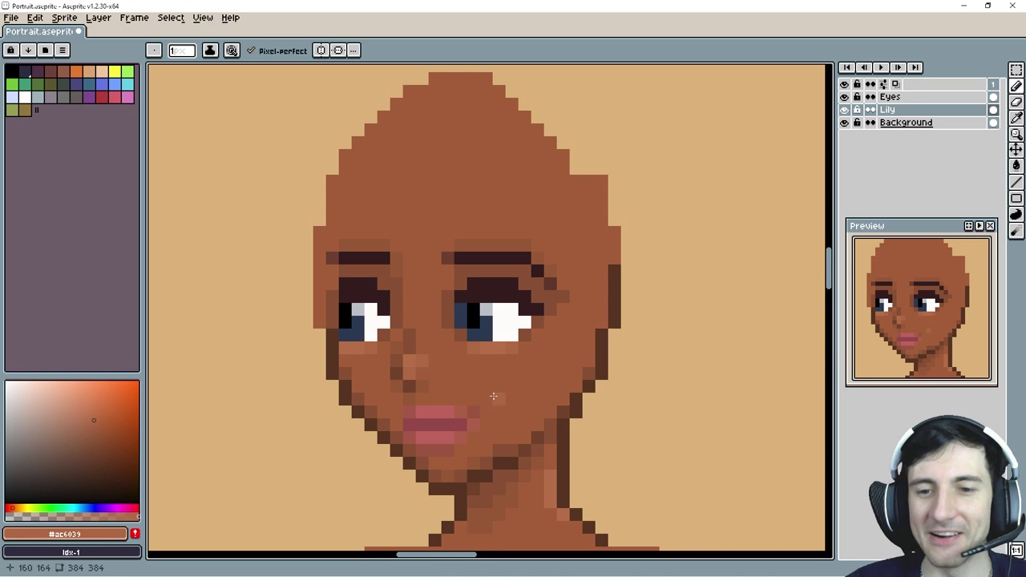
scroll(521, 401, "down", 1)
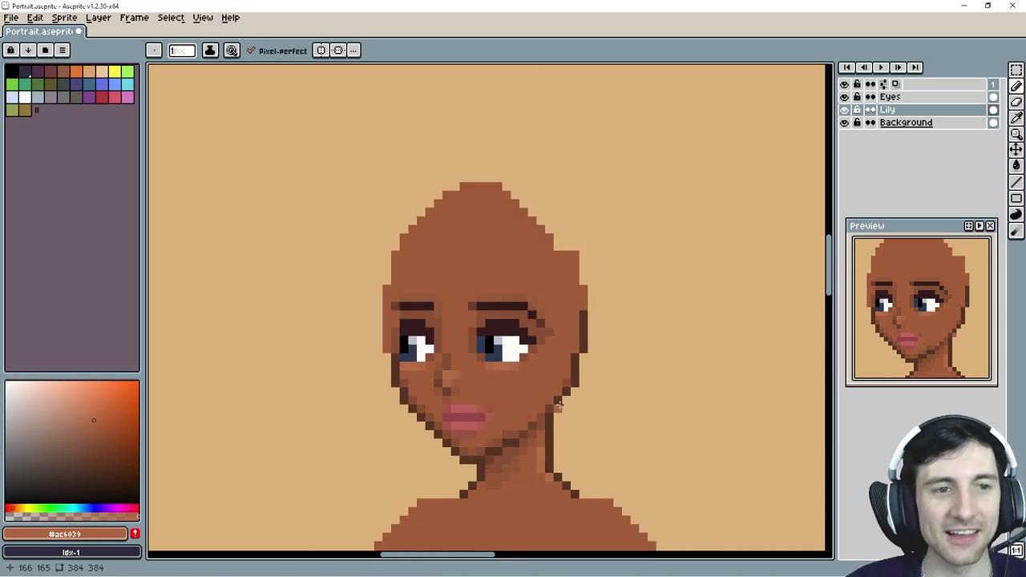
Step: Switch to the Eyes layer and take a translucent white #fffcfb for the iris reflections
mouse_move(537, 397)
left_mouse_down()
mouse_move(544, 406)
mouse_move(531, 400)
left_mouse_up()
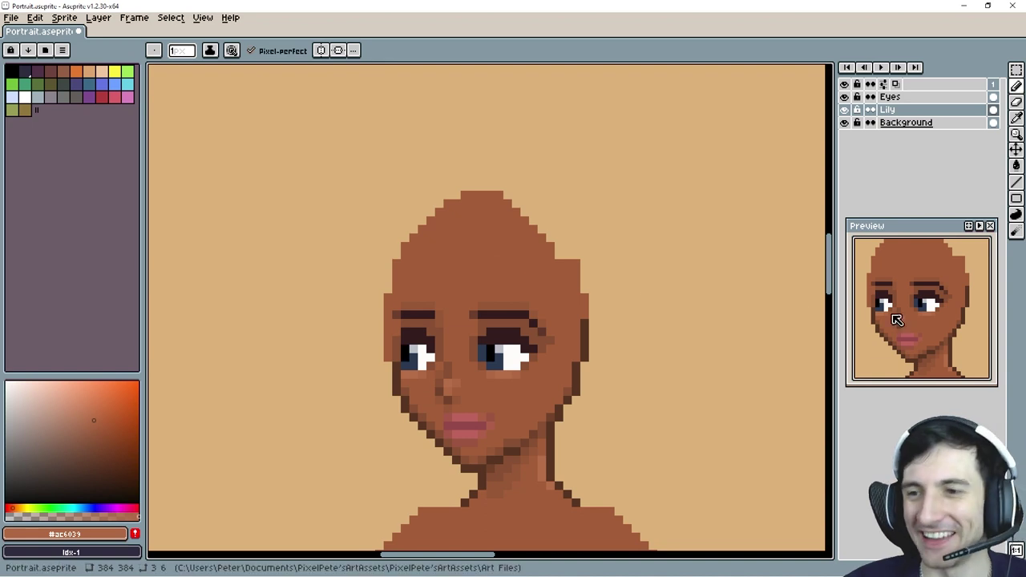
left_click_drag(889, 313, 893, 338)
left_click_drag(483, 266, 452, 264)
key("alt")
left_click(467, 249, "alt")
left_click_drag(554, 281, 501, 217)
mouse_move(534, 263)
left_mouse_down()
mouse_move(533, 234)
mouse_move(491, 202)
left_mouse_up()
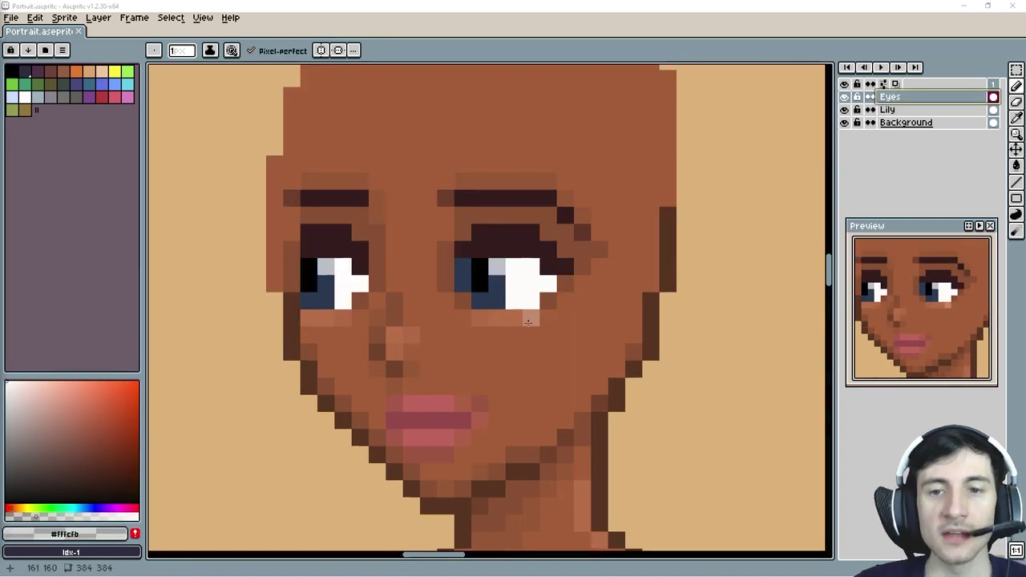
Step: Paint one translucent #fffcfb reflection pixel at the lower edge of each iris, undoing any stray pixel
left_click(524, 291)
key("alt")
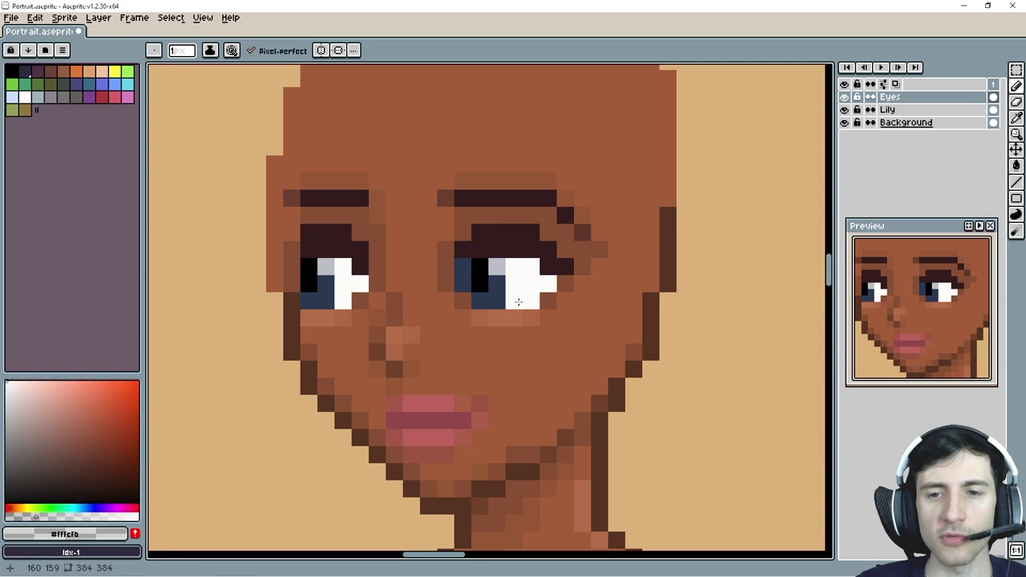
left_click(523, 292, "alt")
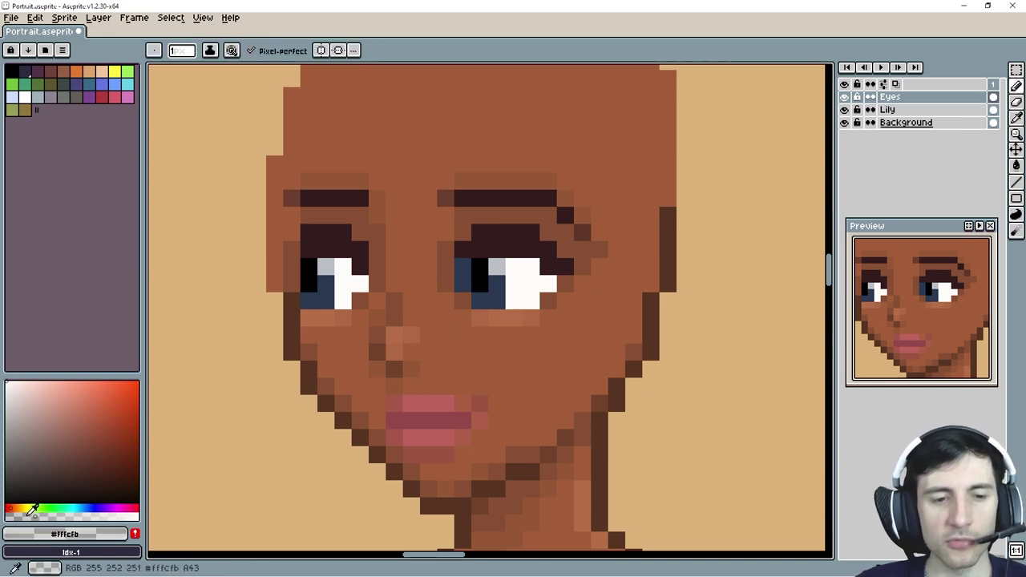
left_click(597, 331)
key("ctrl+z")
left_click(498, 300)
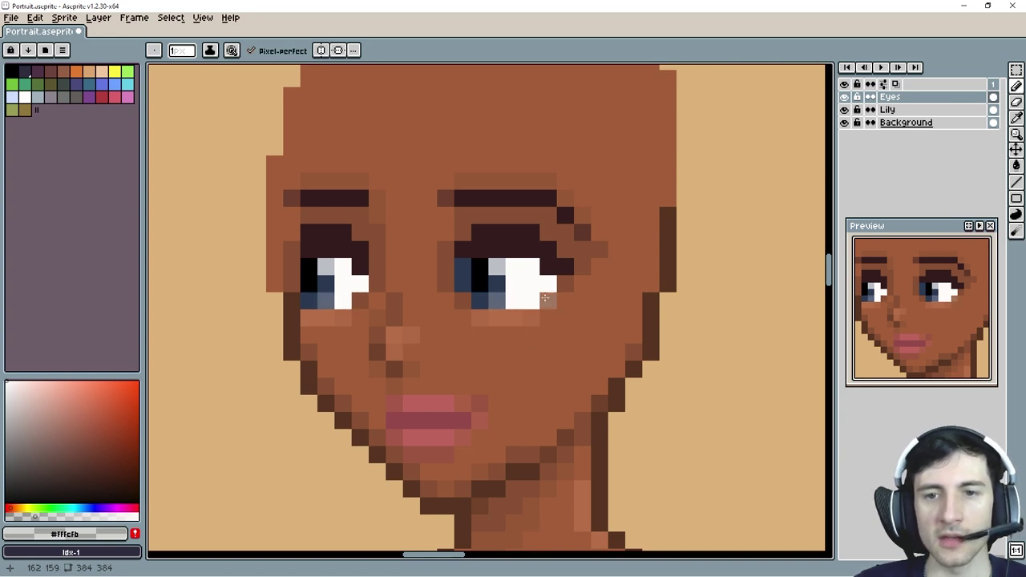
left_click(564, 334)
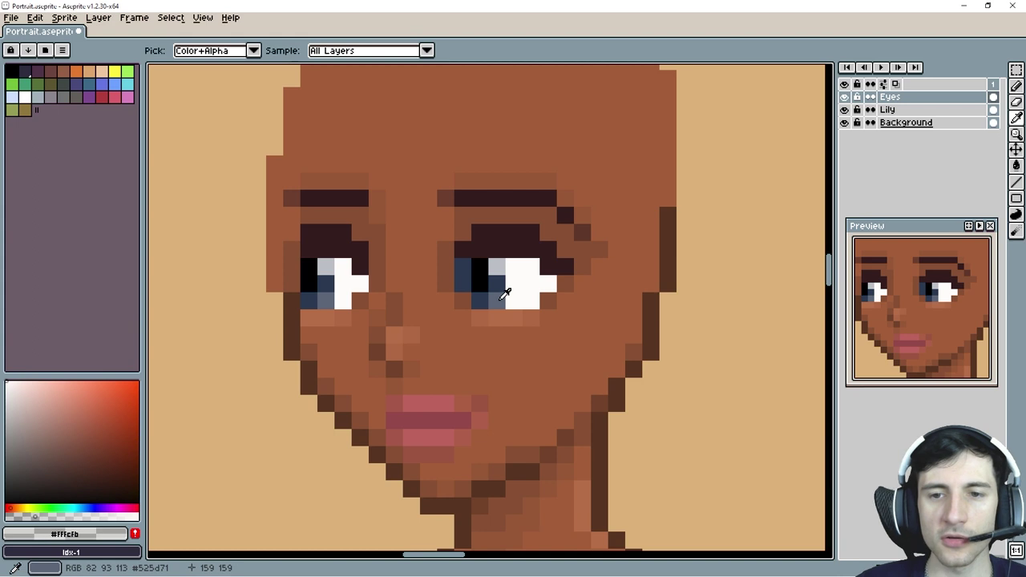
Step: Try translucent #525d71 shading on the white beside each iris, checking it zoomed out, and undo both pixels
left_click(497, 286, "alt")
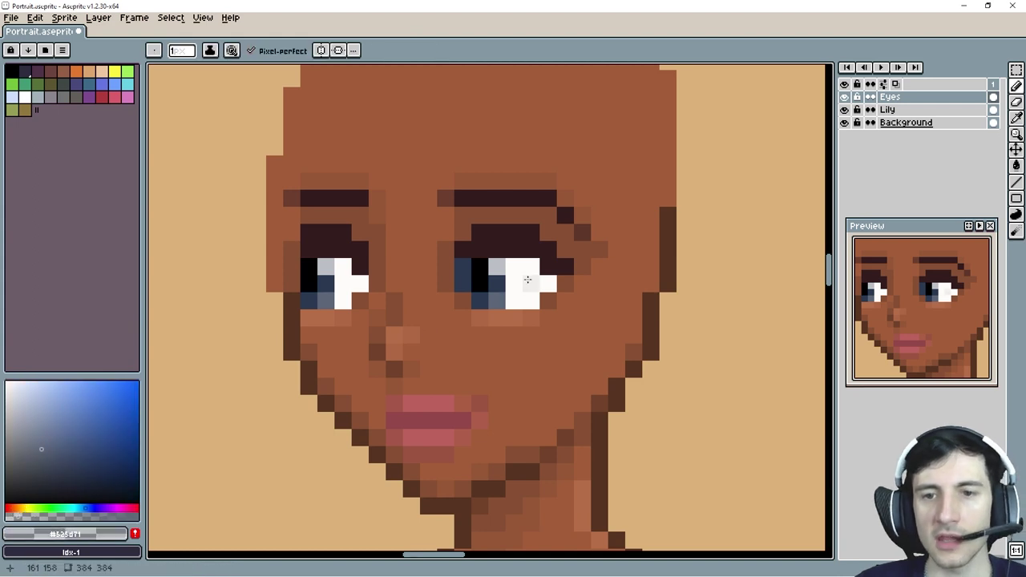
left_click(30, 516)
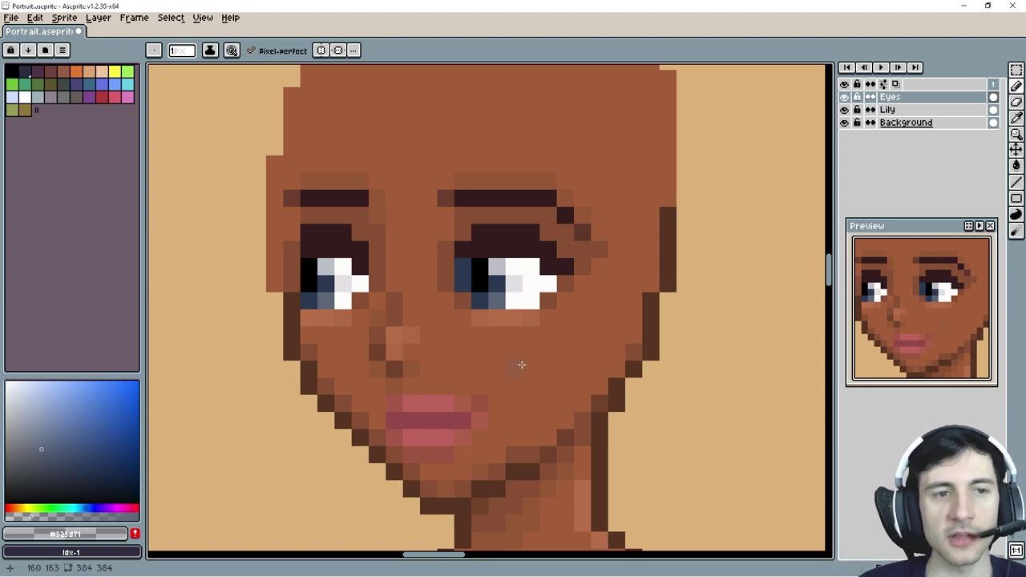
scroll(428, 397, "down", 2)
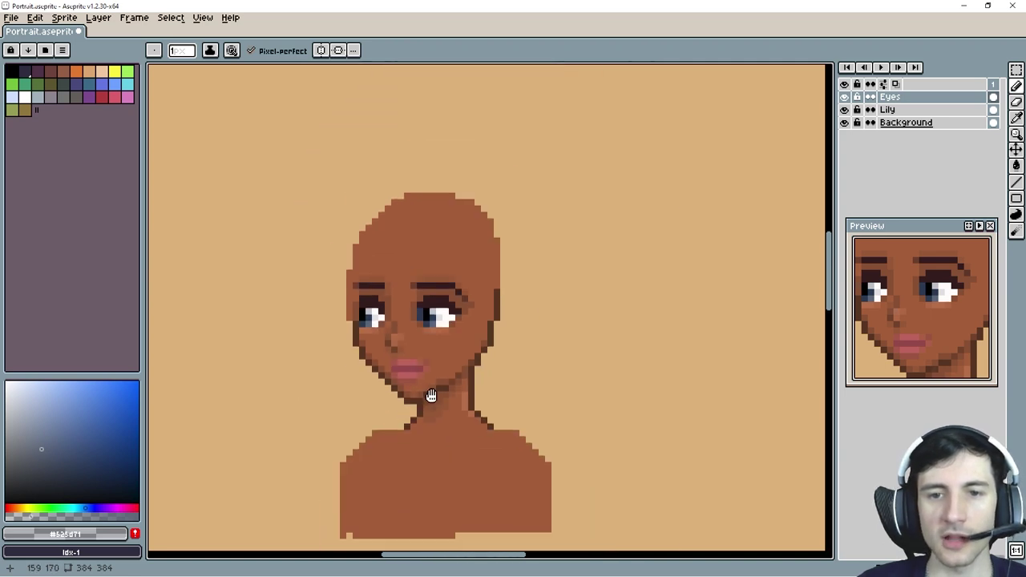
left_click_drag(428, 397, 491, 393)
scroll(485, 398, "down", 1)
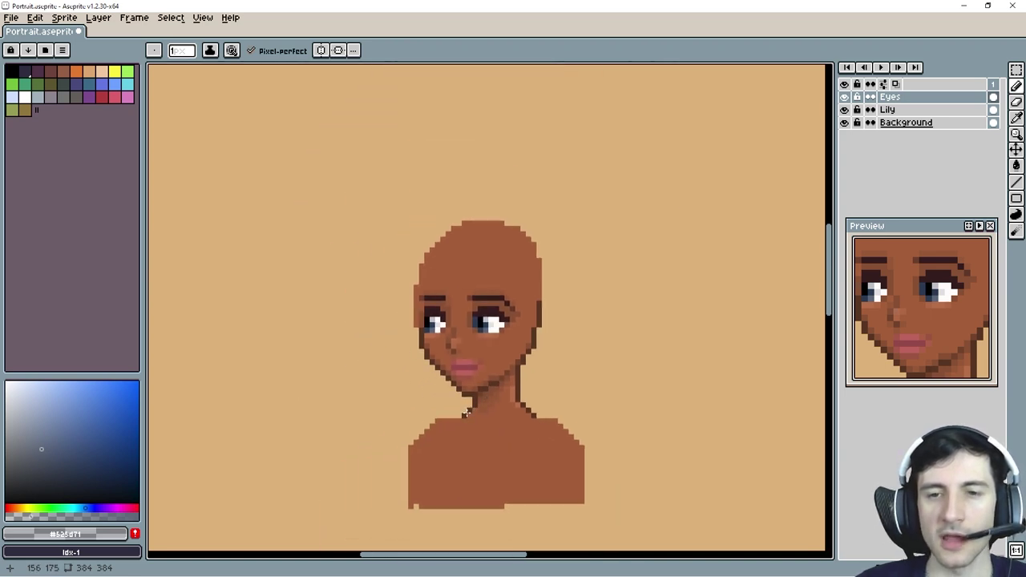
key("ctrl+z")
key("ctrl+z")
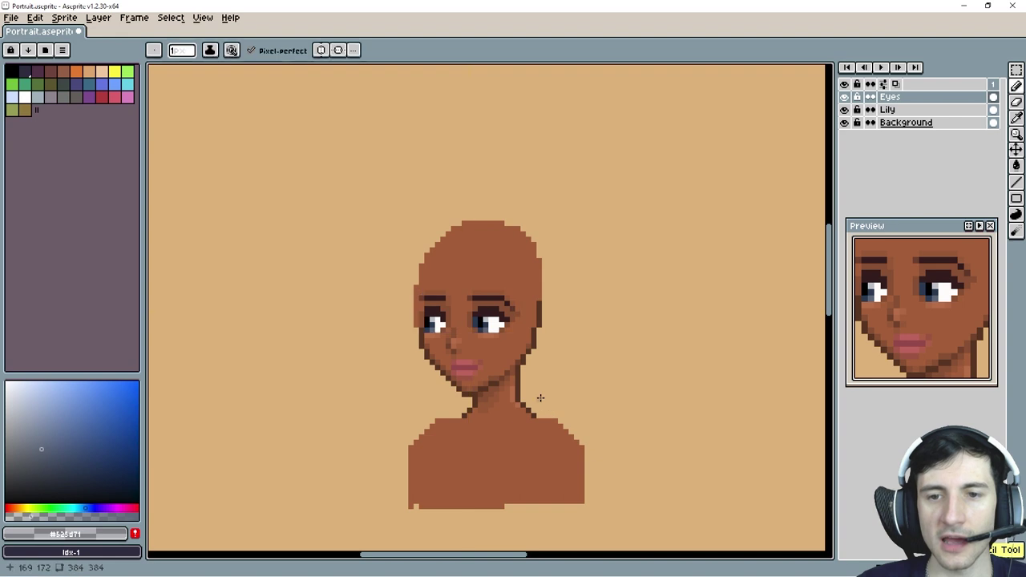
Step: Try a dark grey and several lighter neutral greys as shading for the white of the near eye
scroll(454, 250, "up", 5)
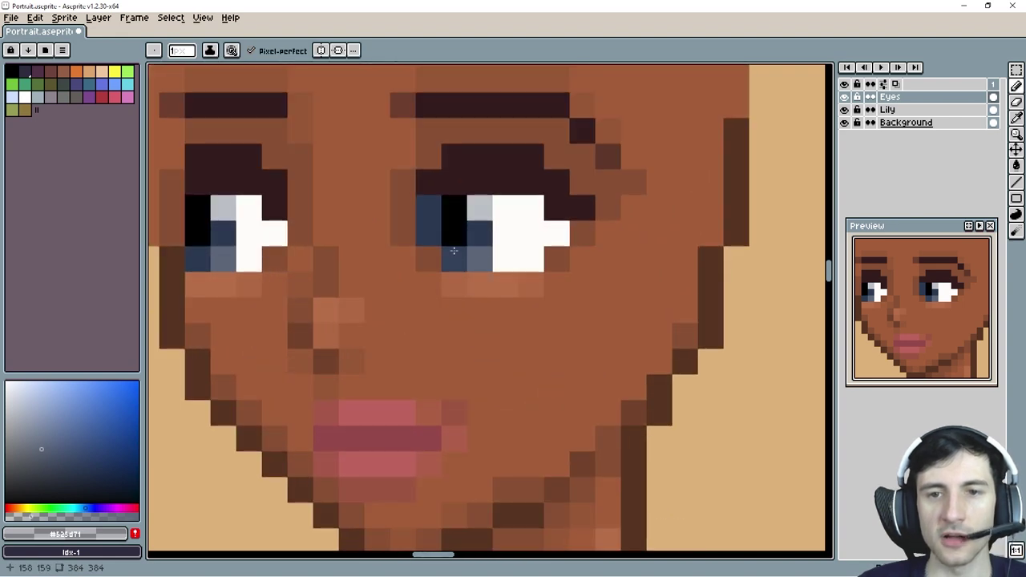
left_click_drag(498, 313, 494, 336)
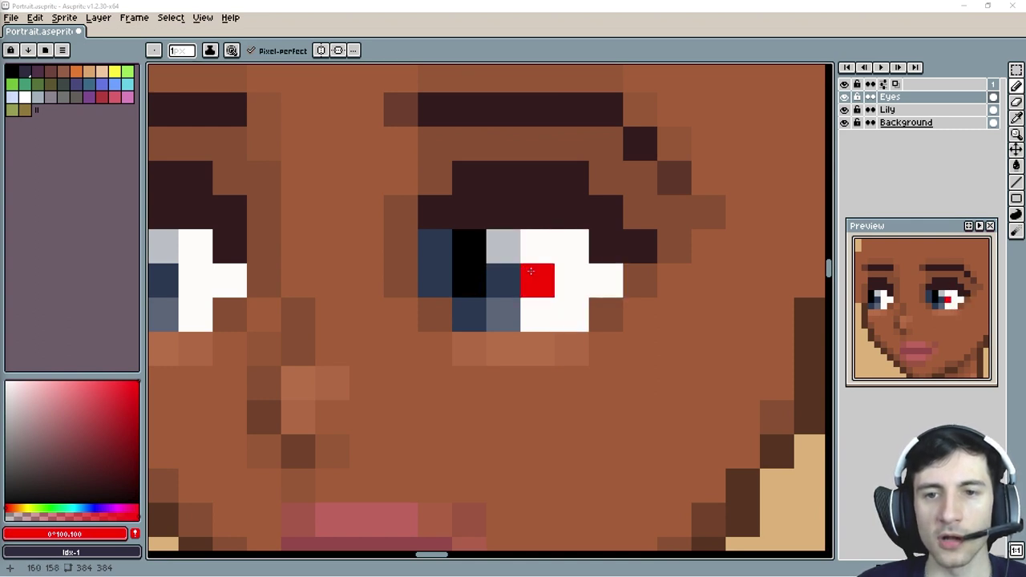
left_click_drag(45, 479, 27, 487)
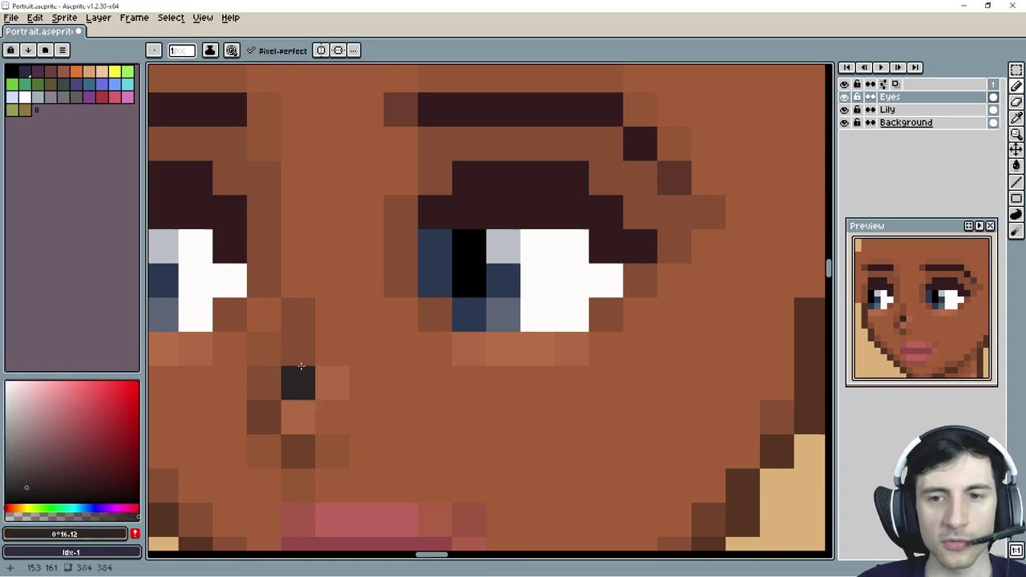
left_click(550, 284, "alt")
mouse_move(12, 424)
left_mouse_down()
mouse_move(6, 387)
mouse_move(7, 403)
left_mouse_up()
left_click(36, 400)
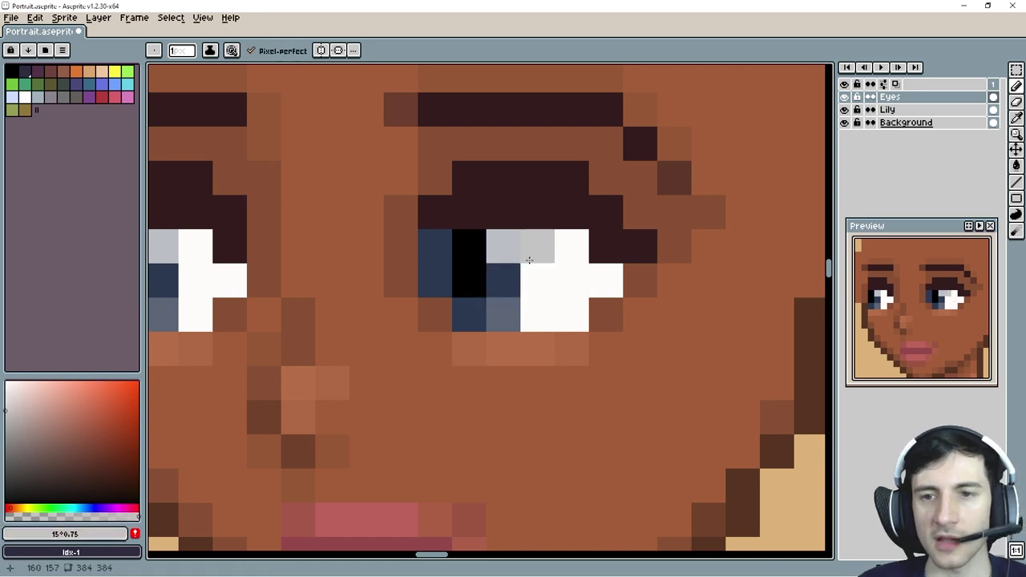
left_click(565, 253)
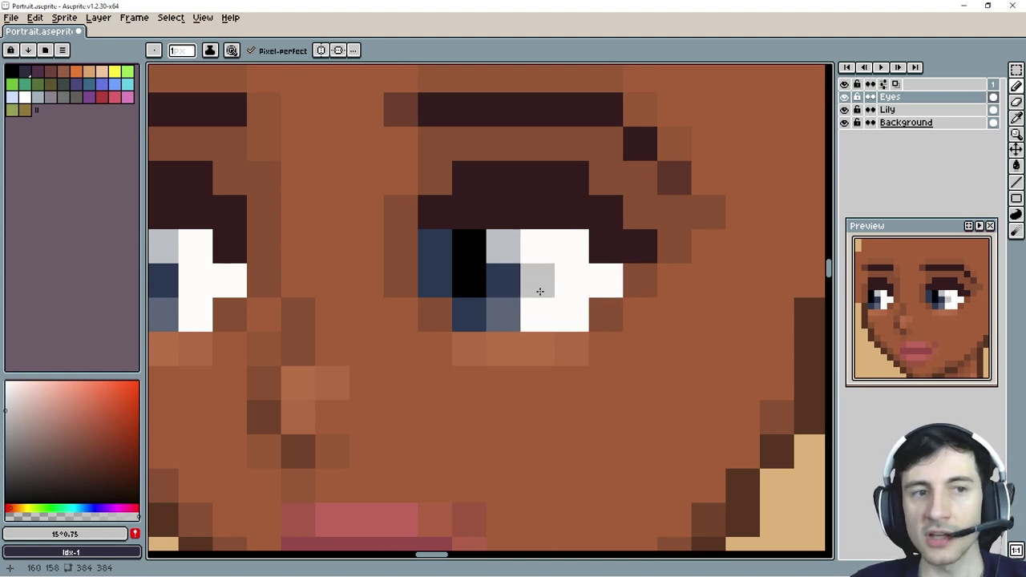
left_click(22, 393)
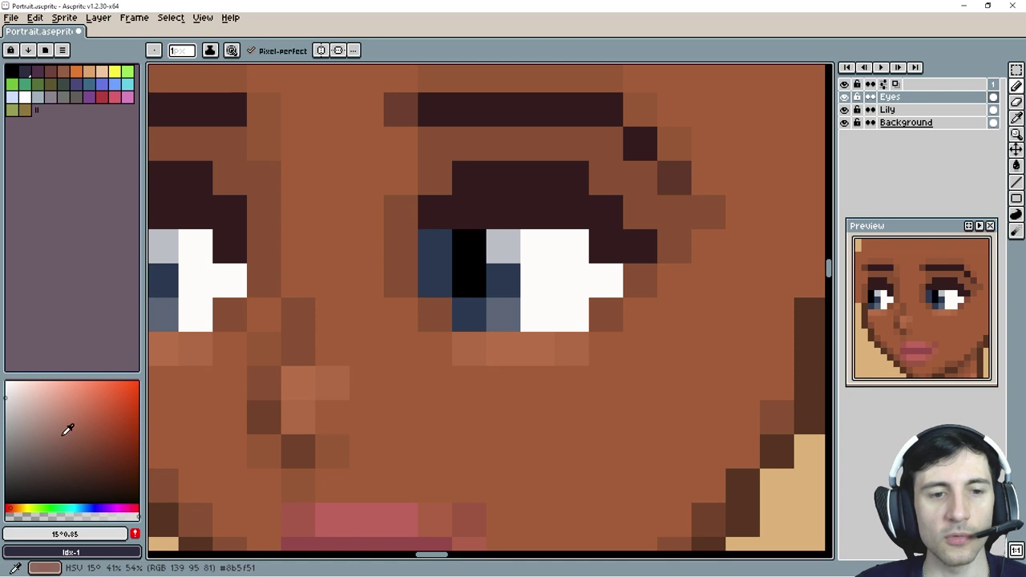
left_click(11, 396)
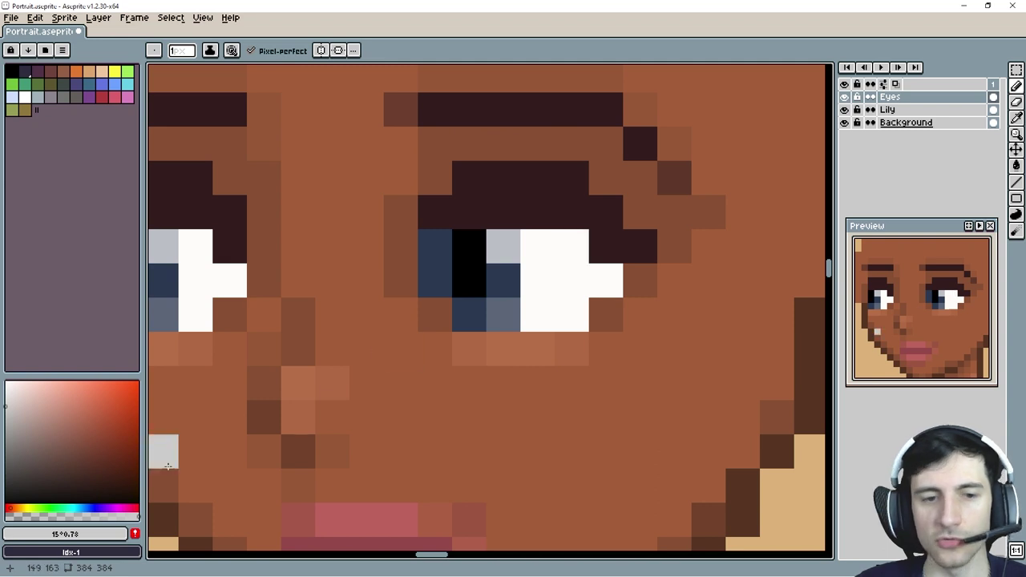
Step: Shade the corner pixels of both eye whites, on the side away from the iris, with light grey (hue 15°, saturation 0, value 84)
left_click(9, 389)
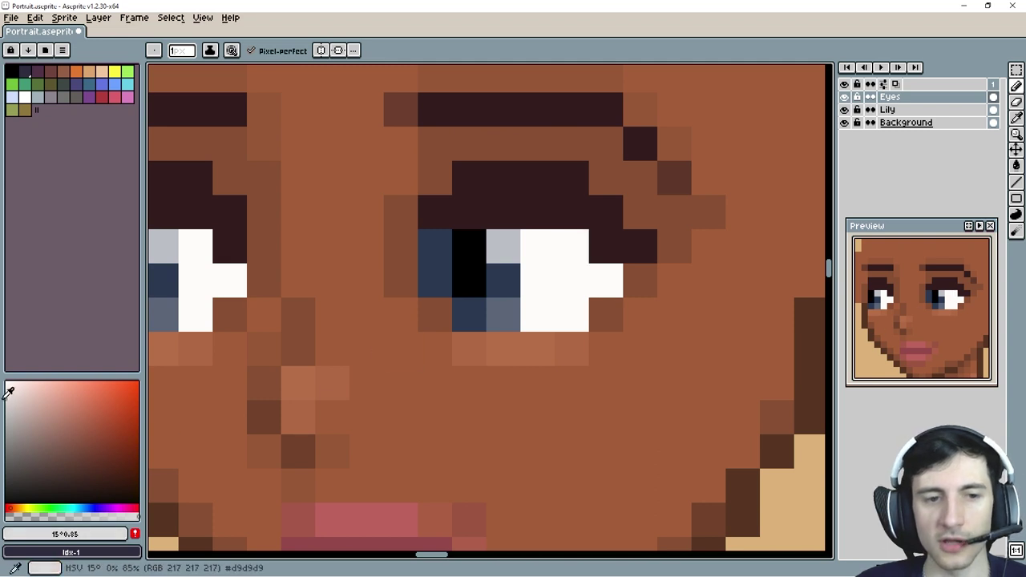
left_click(575, 252)
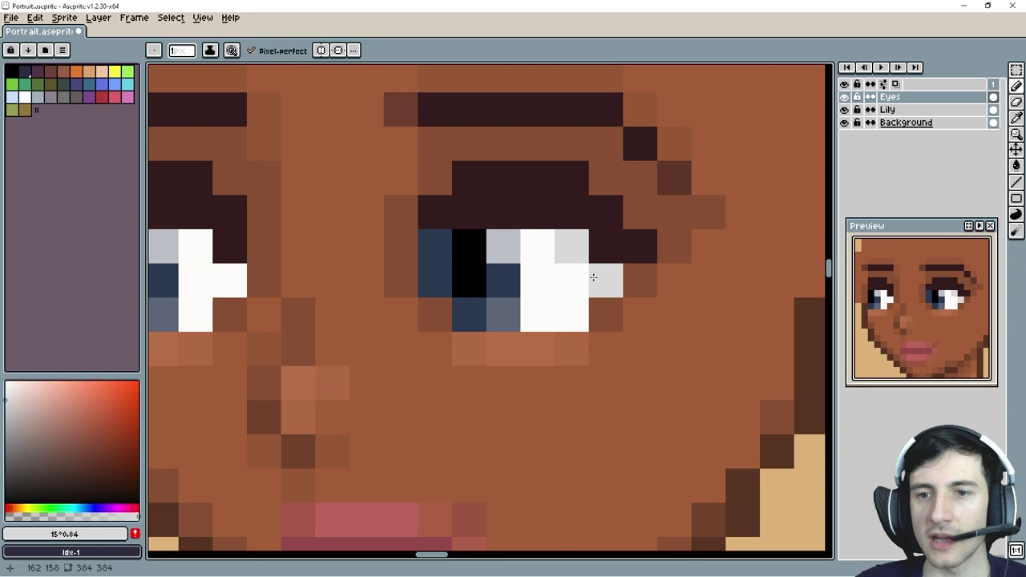
left_click(576, 304)
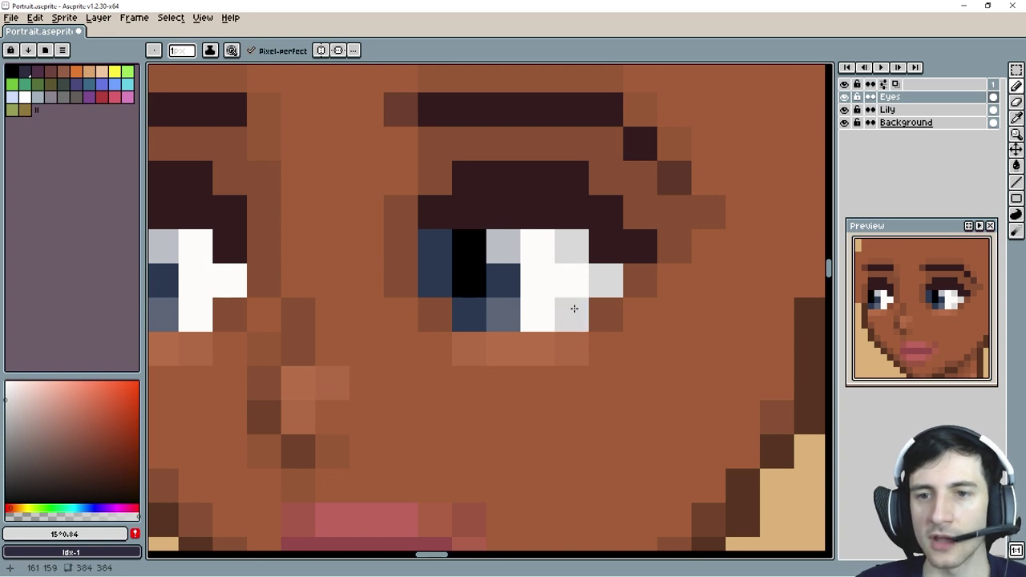
left_click(594, 392)
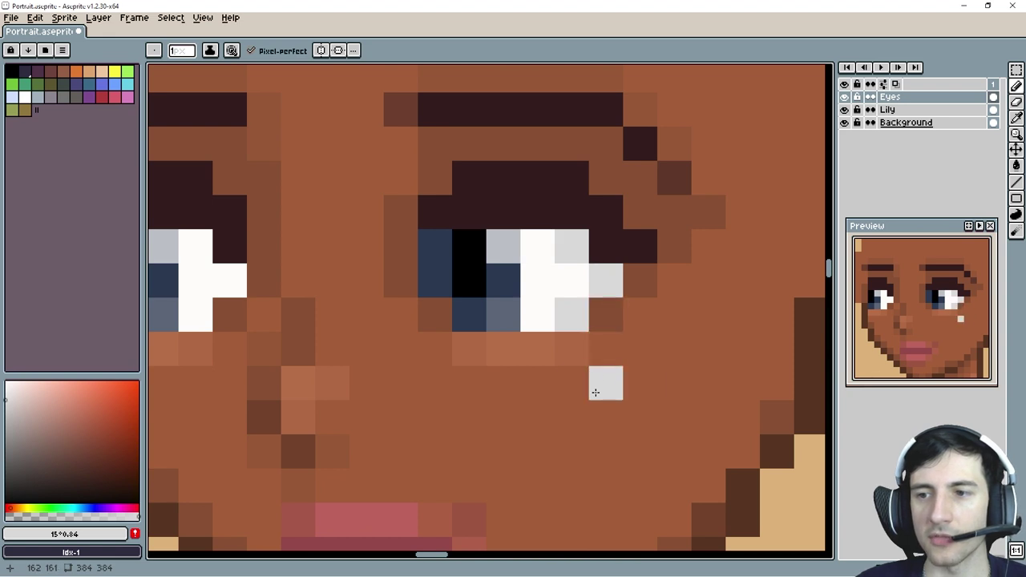
scroll(320, 259, "left", 3)
left_click(282, 243)
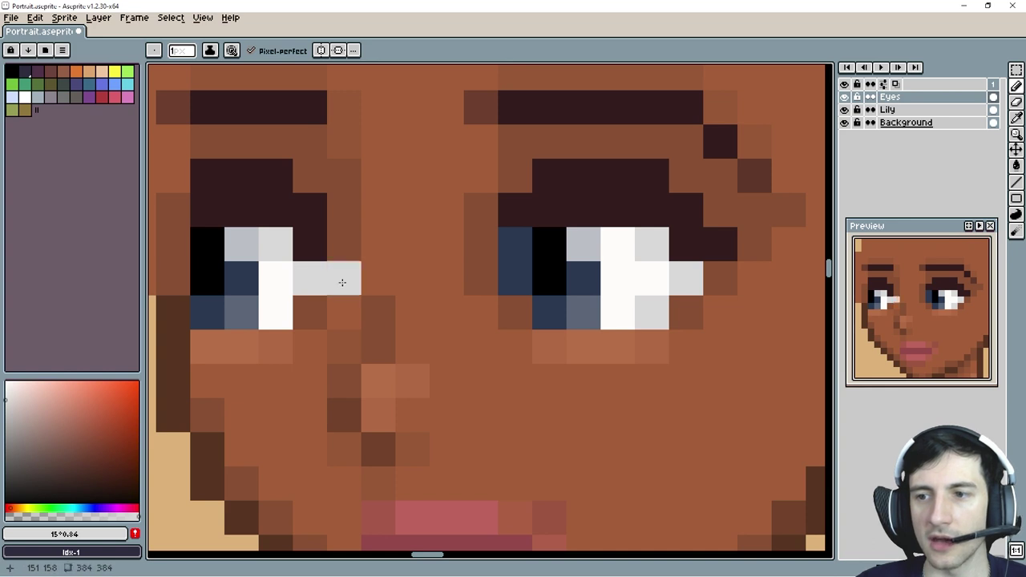
scroll(633, 344, "down", 2)
scroll(614, 350, "up", 1)
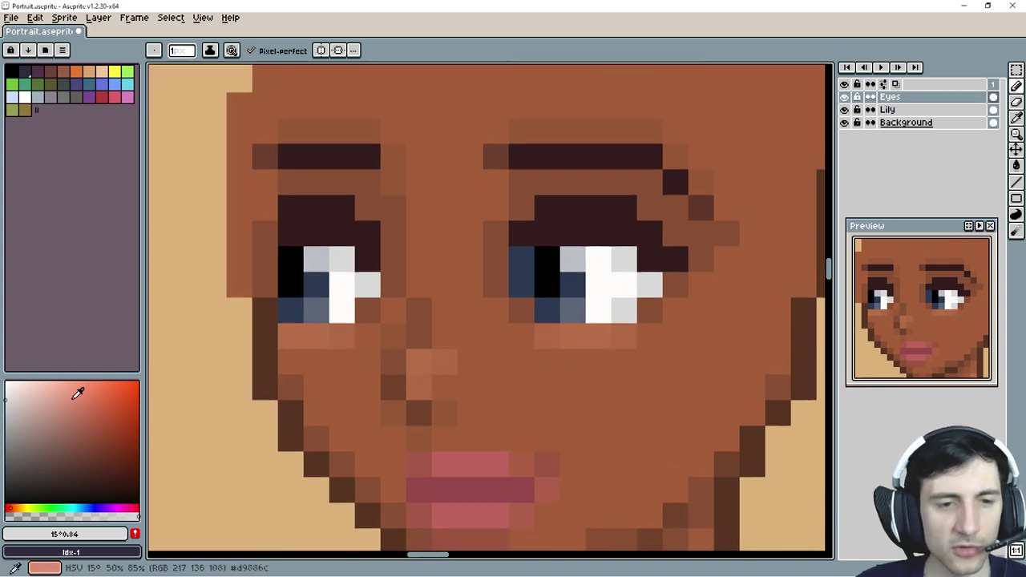
Step: Darken the upper shaded pixel of each eye white beneath the lashes with grey at hue 15°, saturation 0, value 79
left_click(6, 407)
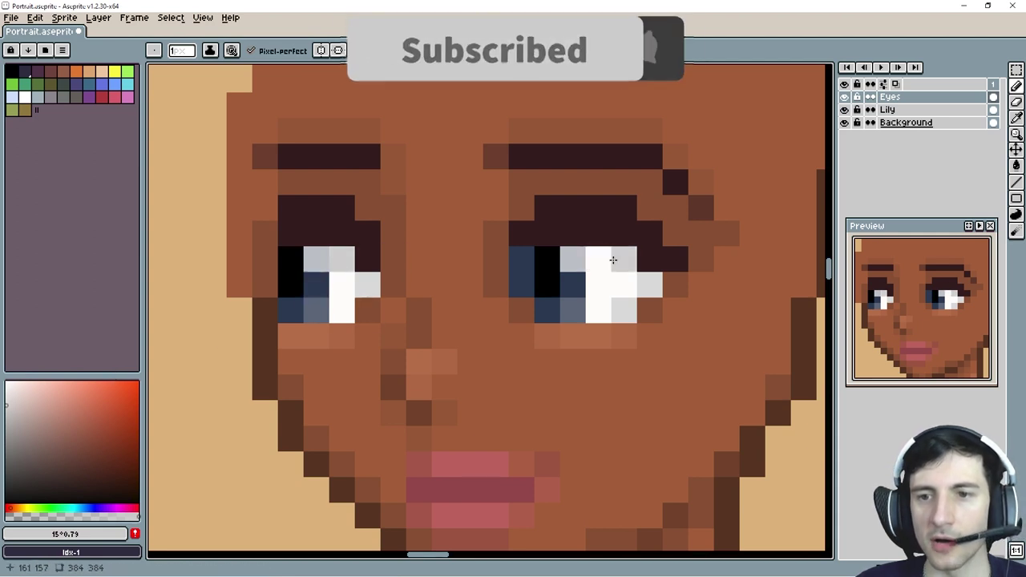
left_click(637, 270, "alt")
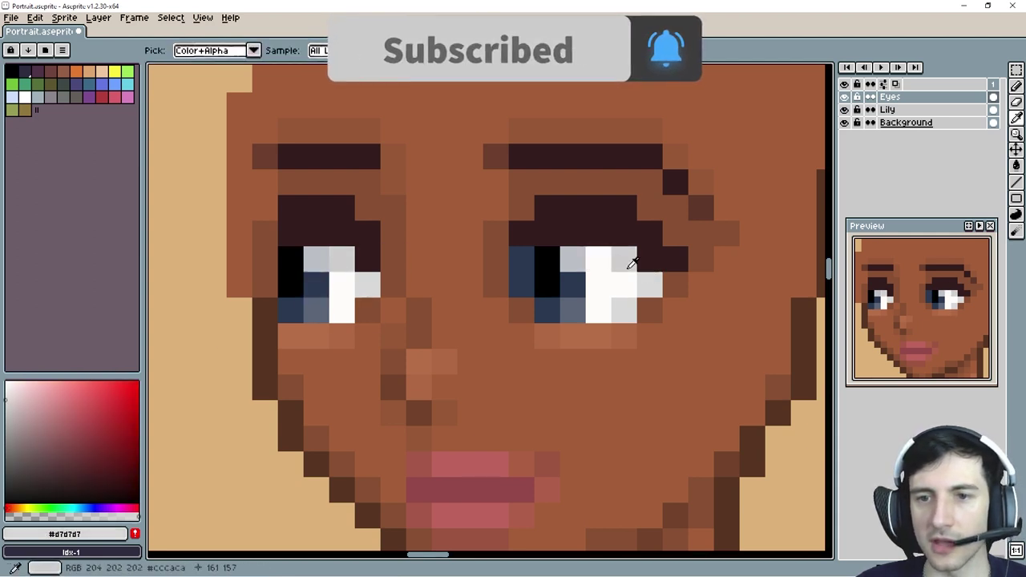
left_click(751, 425)
key("ctrl+z")
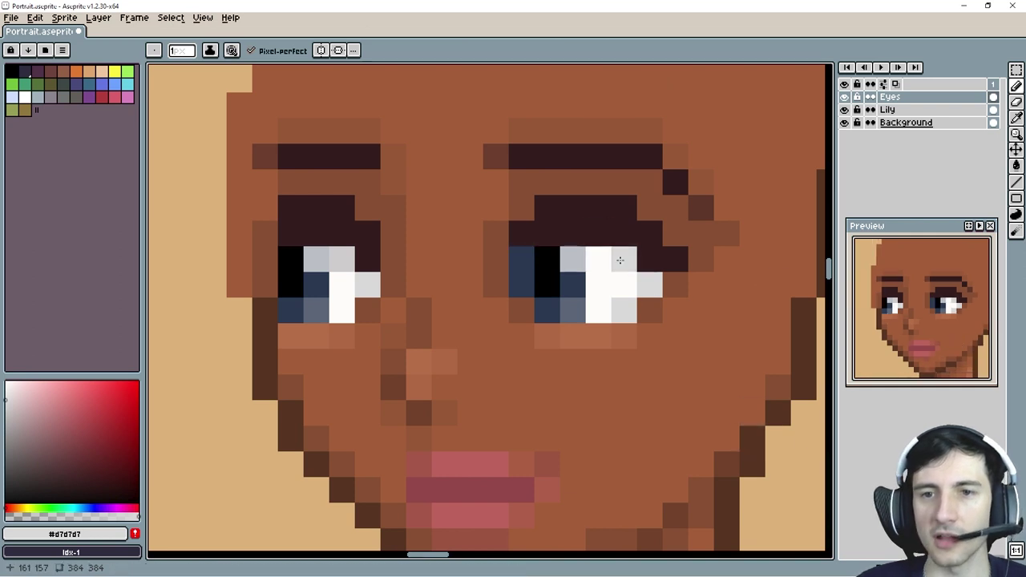
scroll(614, 268, "up", 1)
left_click(492, 275)
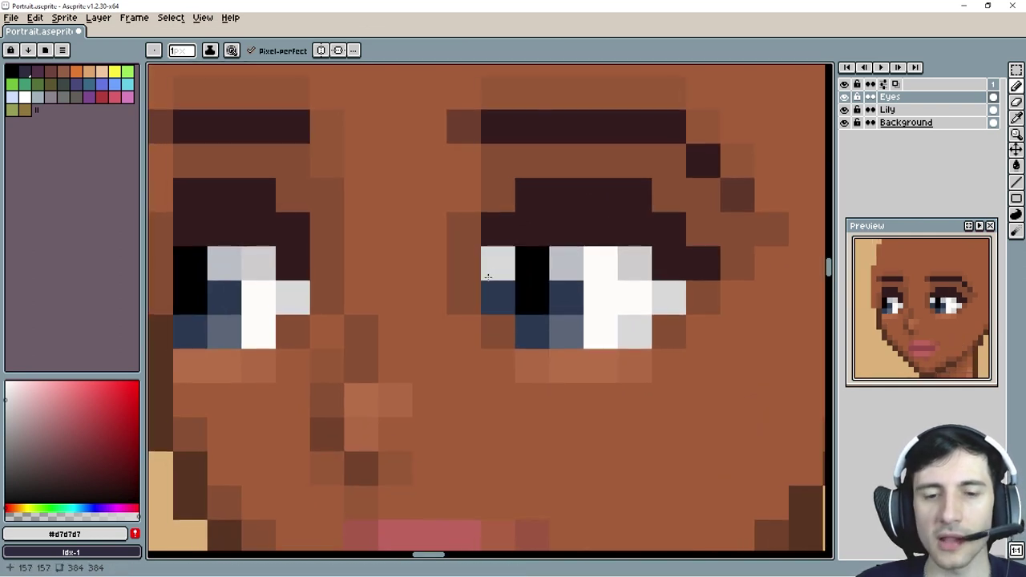
Step: Sample the lash colour #2a1113 and paint a translucent pixel at the nose-side upper corner of each eye's lashes
key("alt")
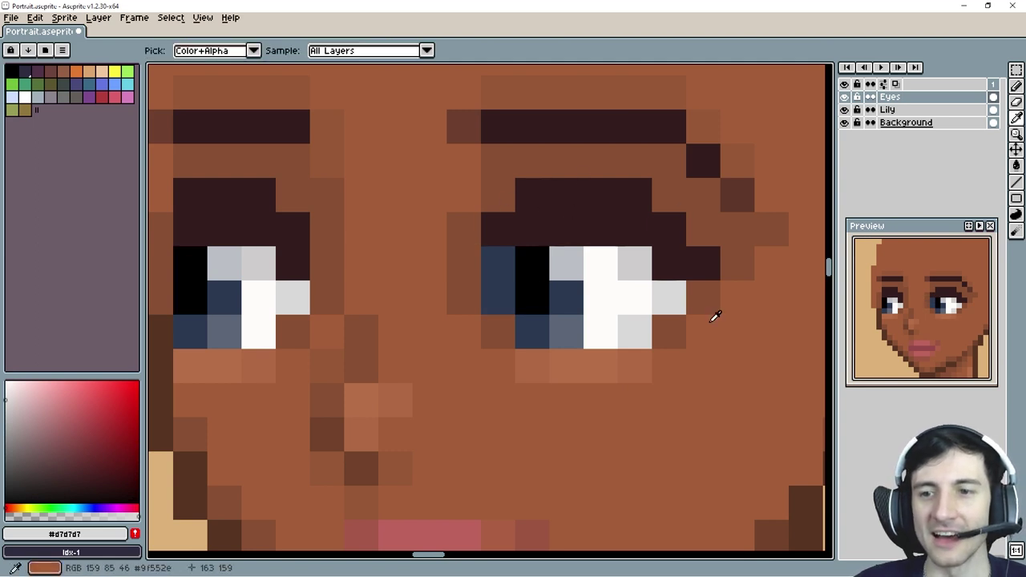
left_click(547, 187, "alt")
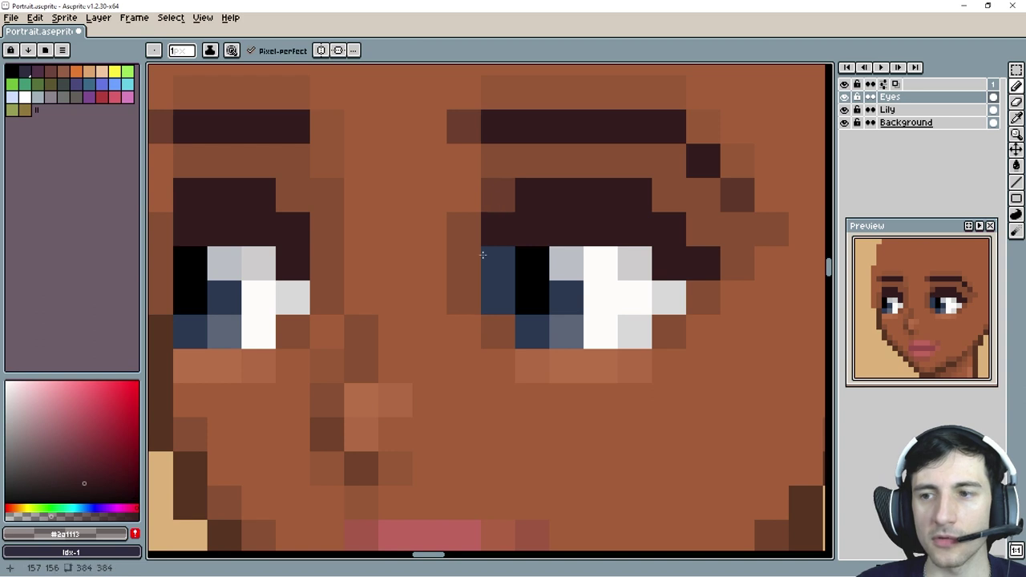
left_click_drag(286, 359, 391, 356)
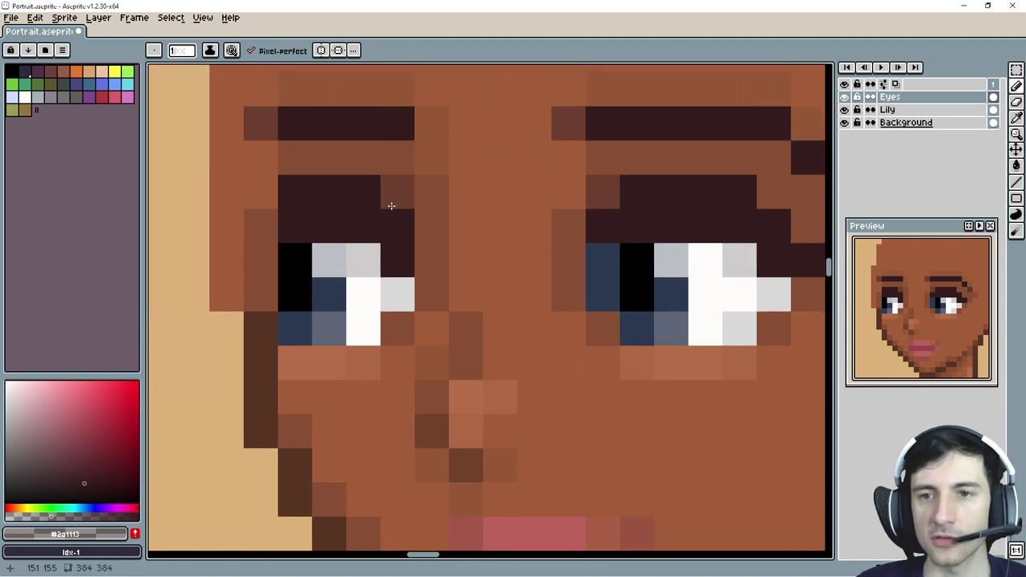
Step: Soften the outer edge of the near eye's upper lashes with three translucent #2a1113 pixels stepping down towards the lash tip
left_click_drag(703, 312, 447, 334)
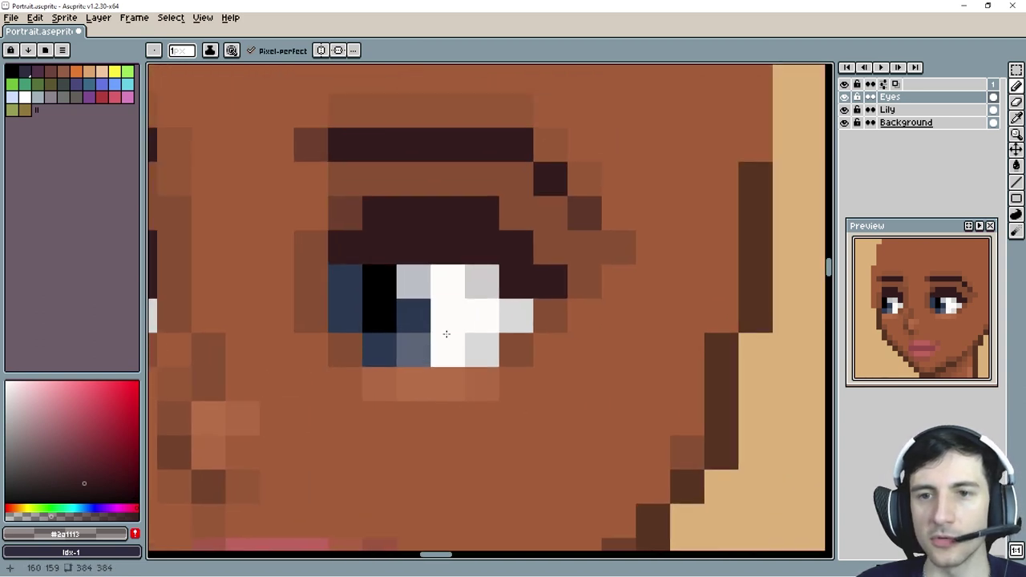
left_click(509, 223)
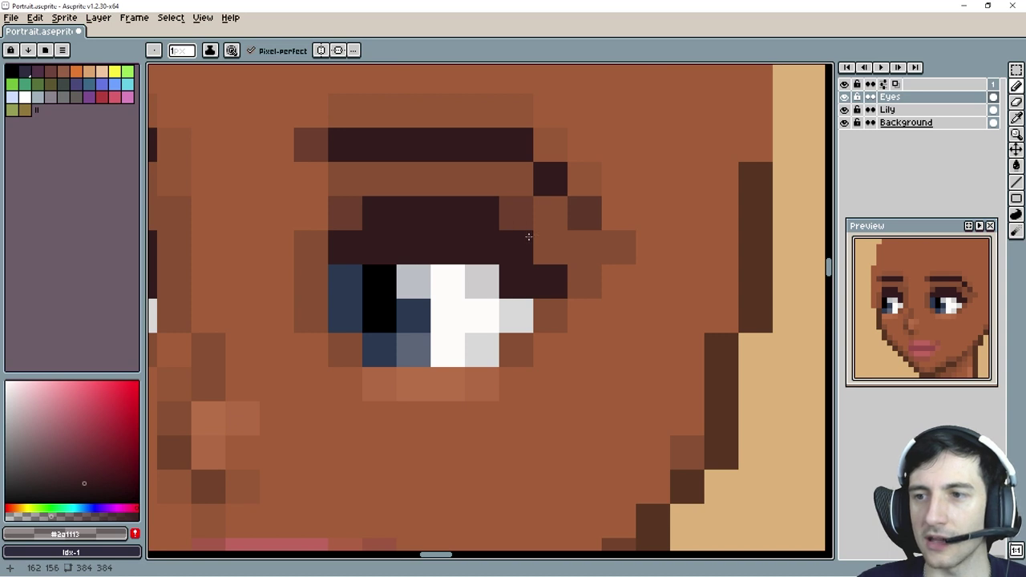
left_click(539, 245)
left_click(553, 253)
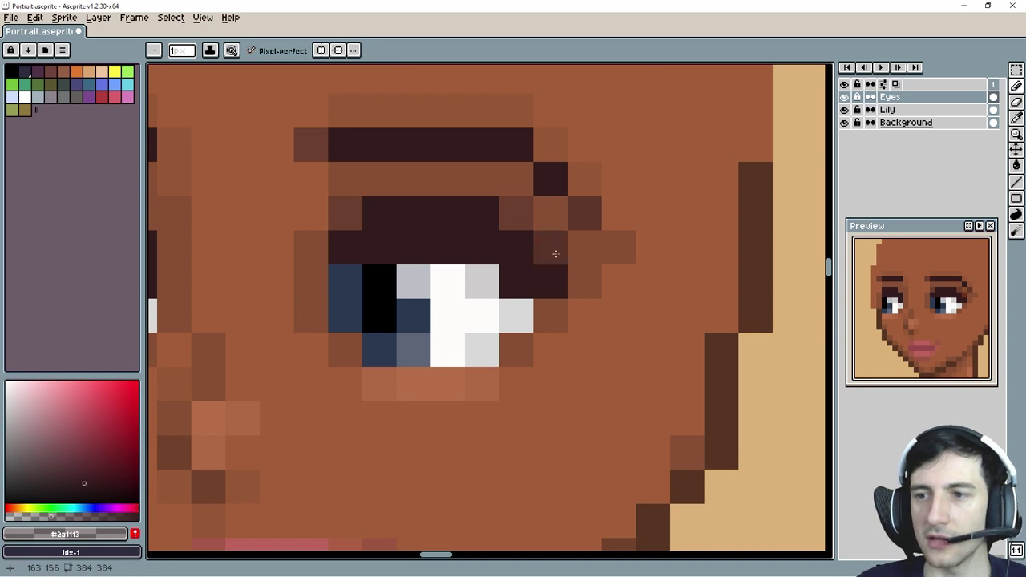
left_click(572, 277)
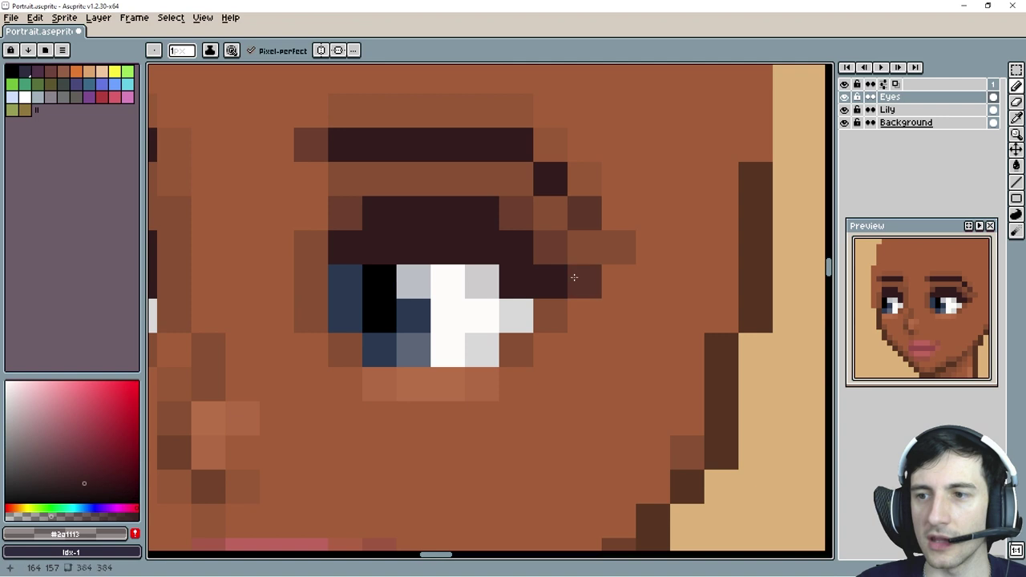
scroll(921, 345, "down", 2)
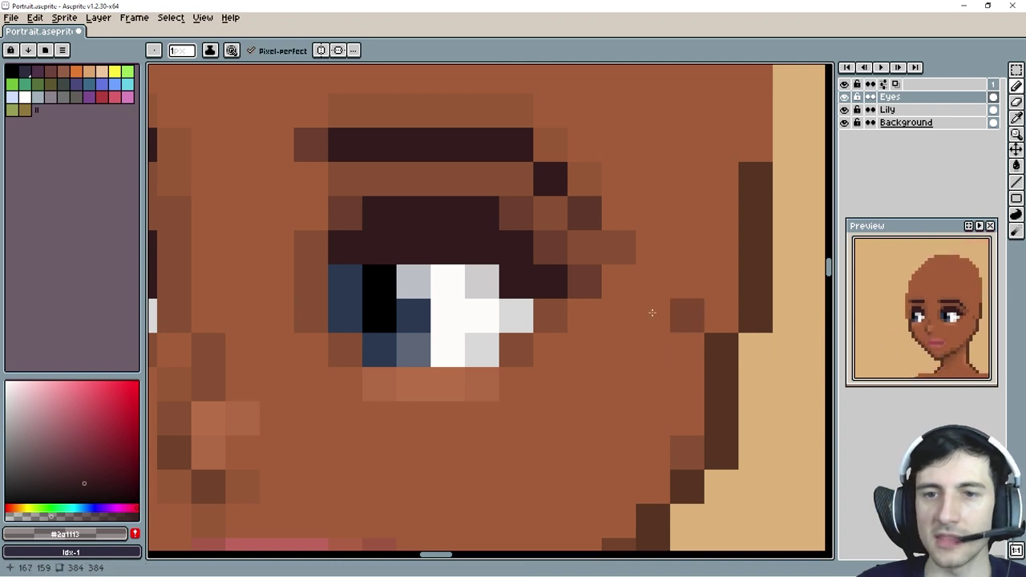
scroll(390, 259, "up", 3)
scroll(515, 270, "down", 1)
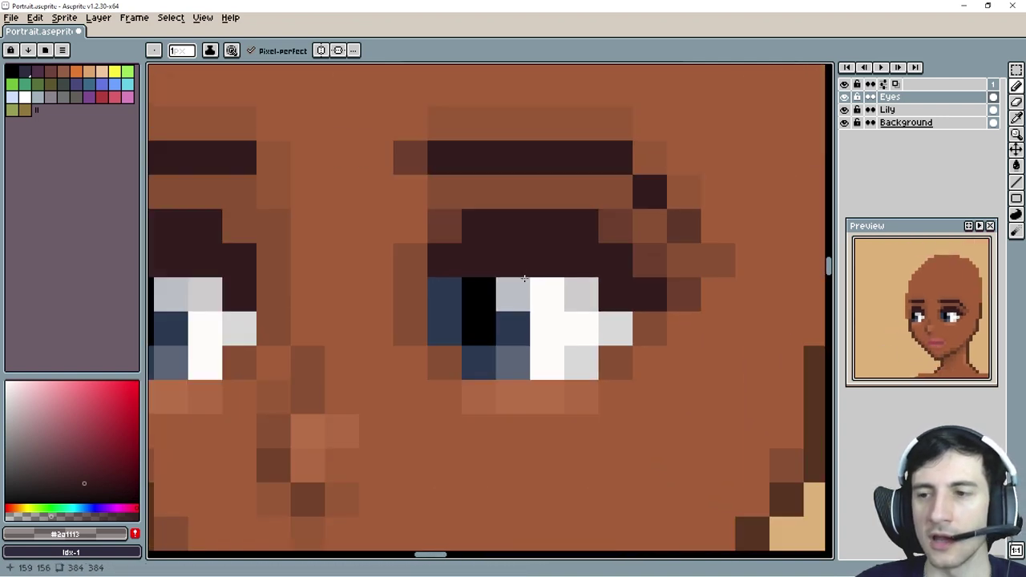
left_click_drag(516, 271, 491, 268)
scroll(503, 283, "up", 1)
key("alt")
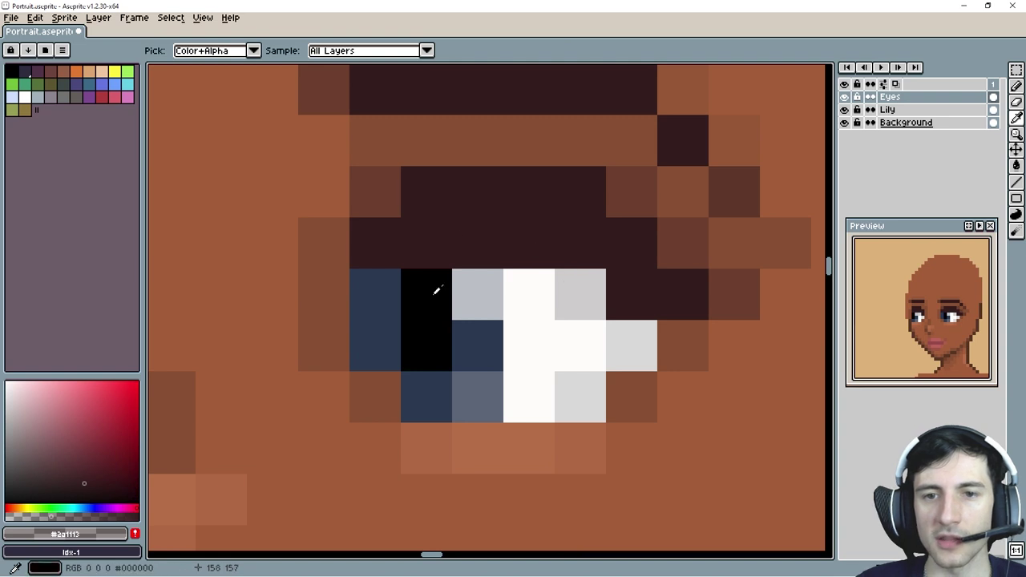
left_click(435, 292, "alt")
left_click_drag(87, 420, 98, 411)
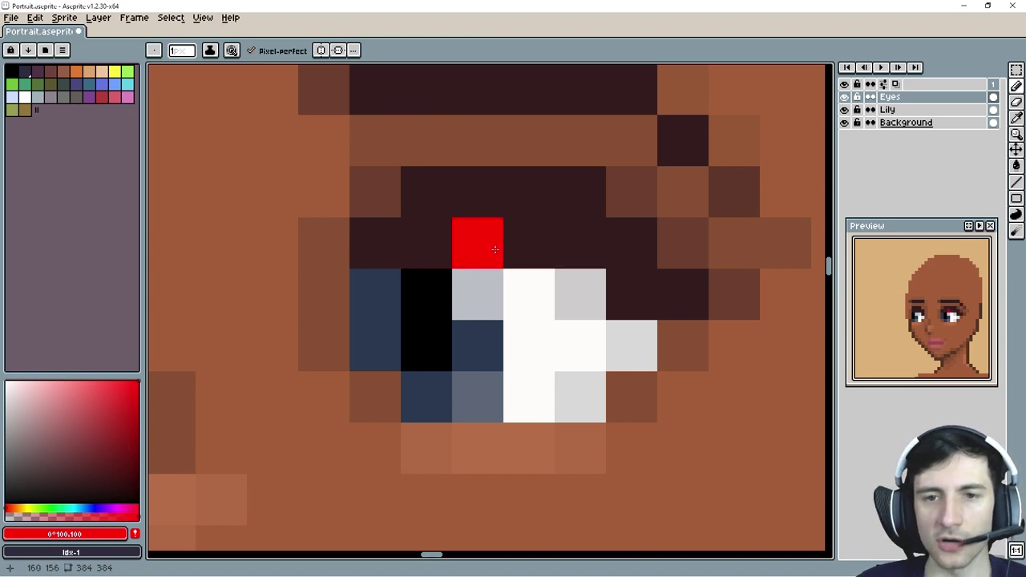
Step: Sample the lash colour #2a1113, lighten it to hue 355°, saturation 58, value 21, and paint four pixels along the near eye's lower lash row
key("i")
left_click(474, 222)
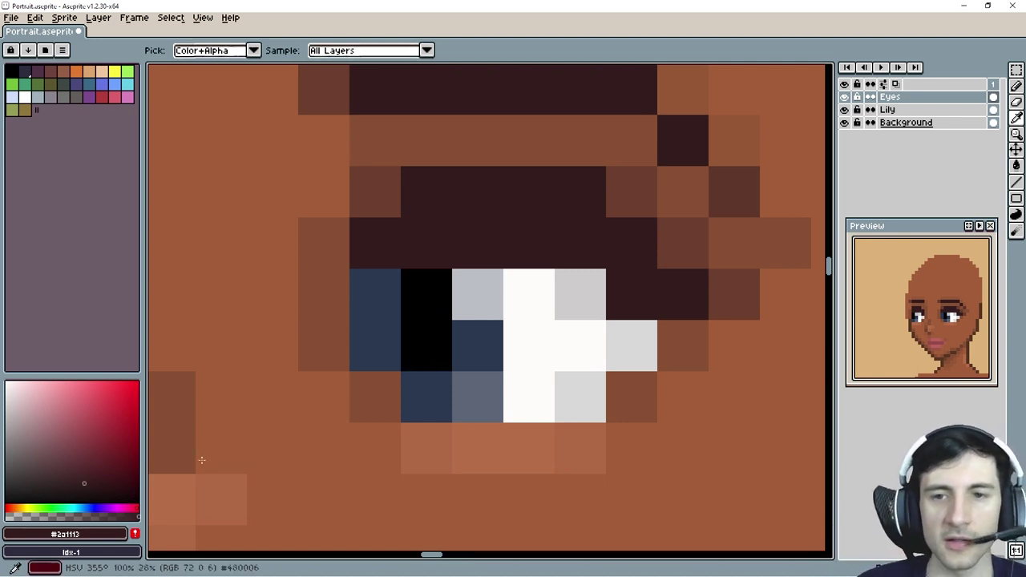
key("b")
left_click(490, 236, "alt")
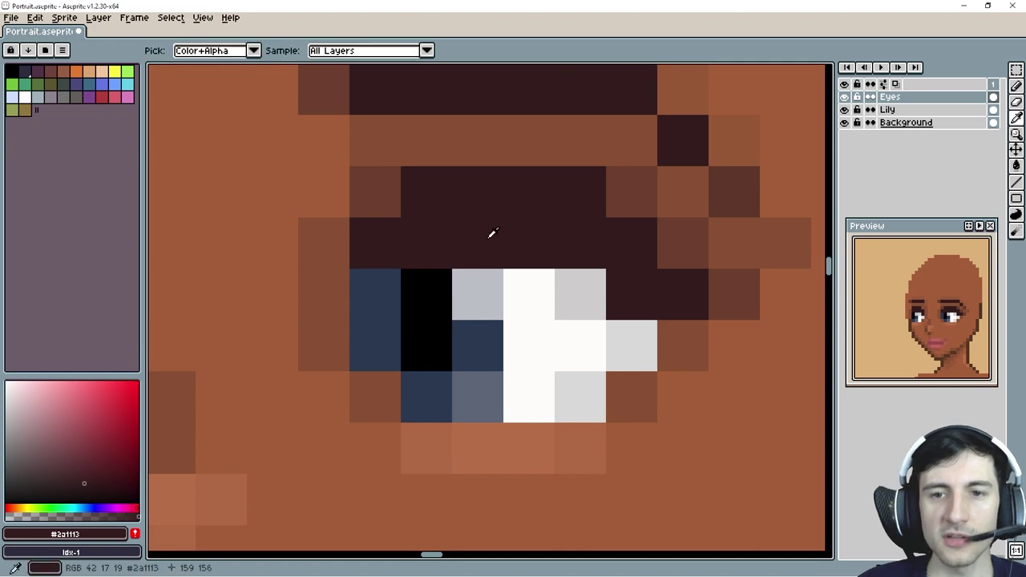
left_click(440, 257, "alt")
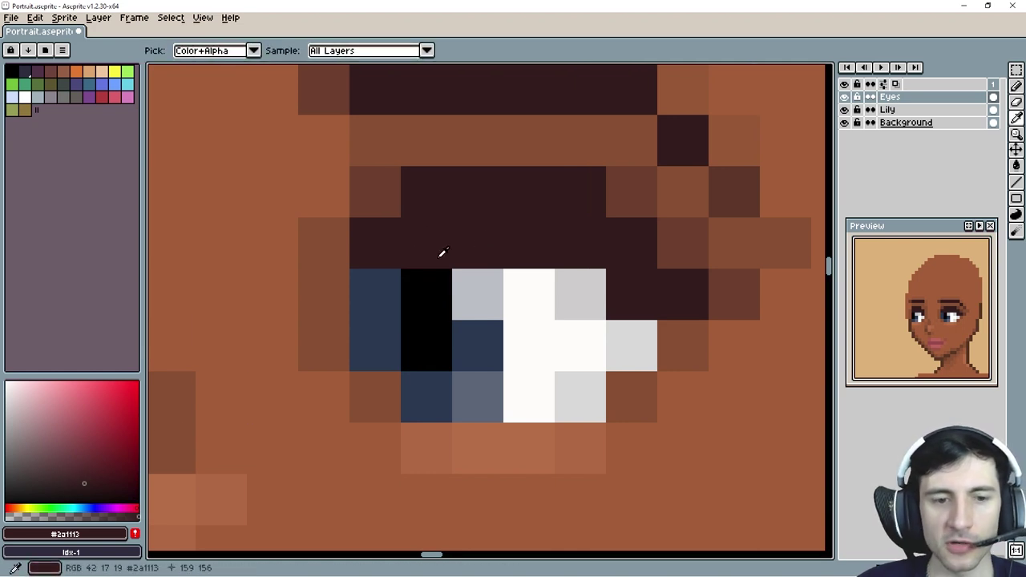
left_click(83, 477)
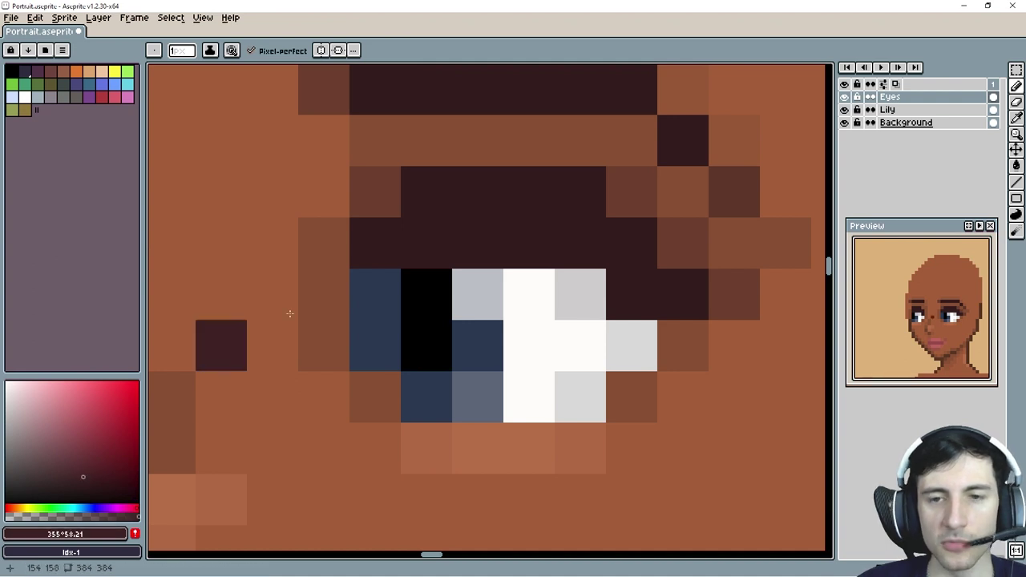
left_click(443, 252)
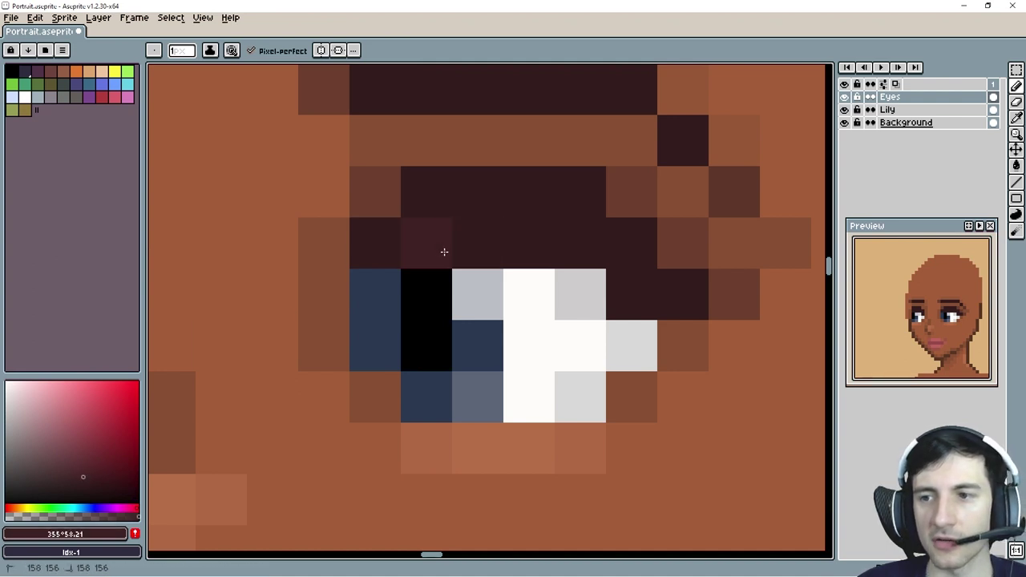
left_click(561, 248)
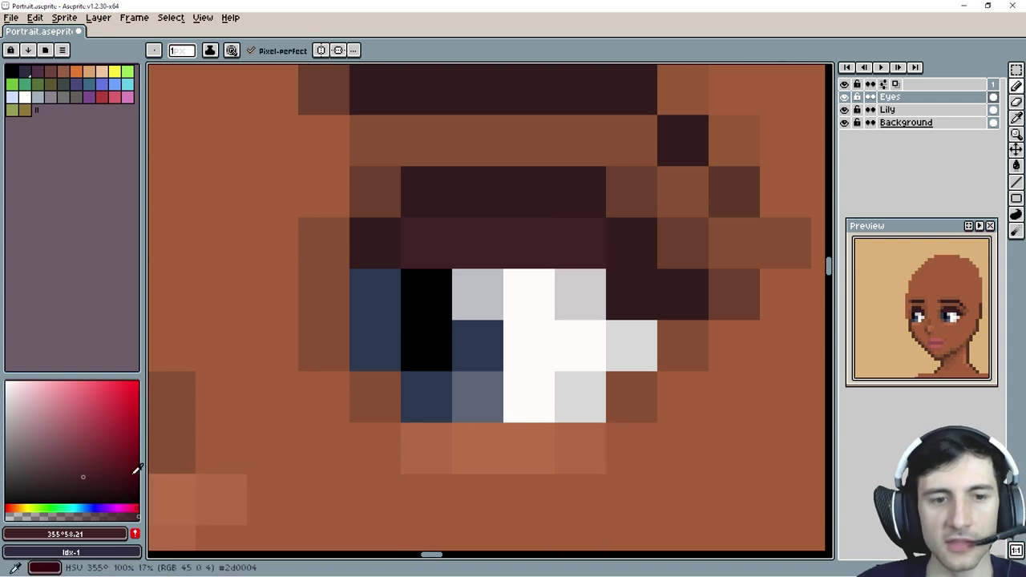
Step: Brighten the two lash pixels above the near eye's pupil and iris reflection with hue 355°, saturation 58, value 24
left_click(82, 473)
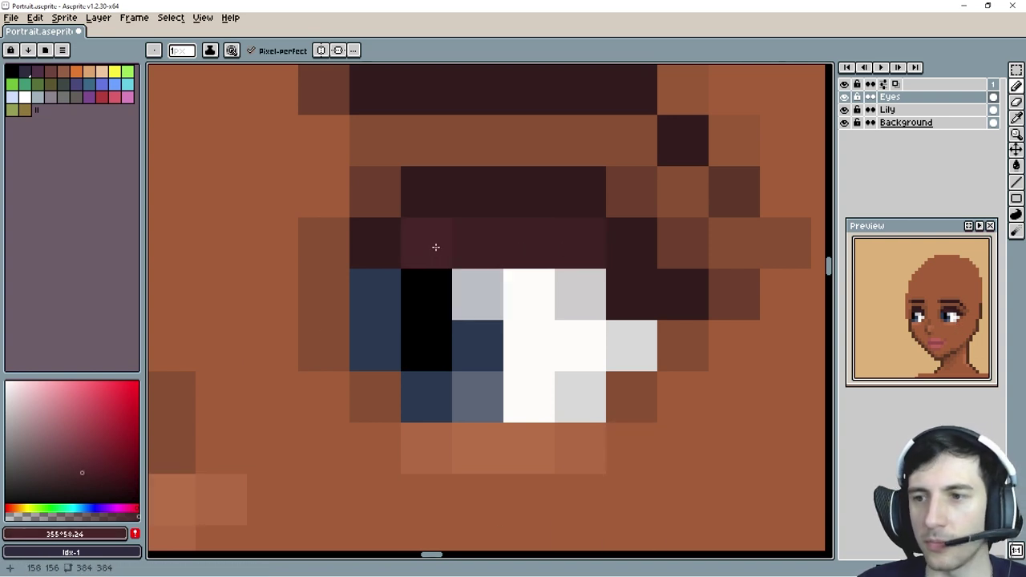
left_click(458, 245)
scroll(931, 337, "up", 1)
left_click_drag(931, 337, 927, 346)
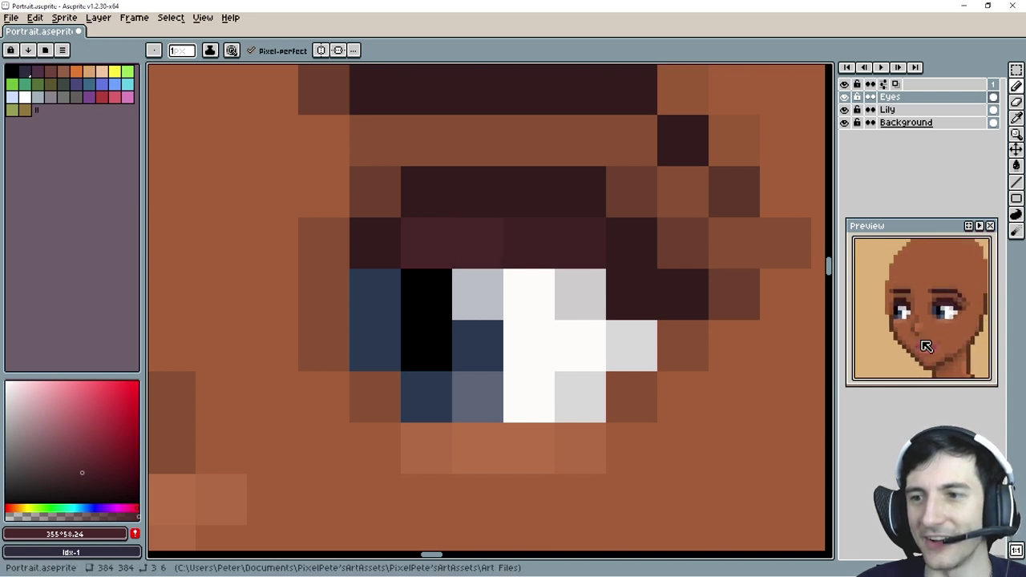
Step: Repeat the lash highlight on the far eye's lower lash row, using #361619 with two #3f1a1d pixels above the pupil and iris reflection
scroll(337, 311, "down", 1)
mouse_move(336, 312)
left_mouse_down()
mouse_move(433, 330)
mouse_move(515, 325)
left_mouse_up()
left_click(671, 254, "alt")
left_click_drag(245, 259, 278, 261)
left_click(600, 251, "alt")
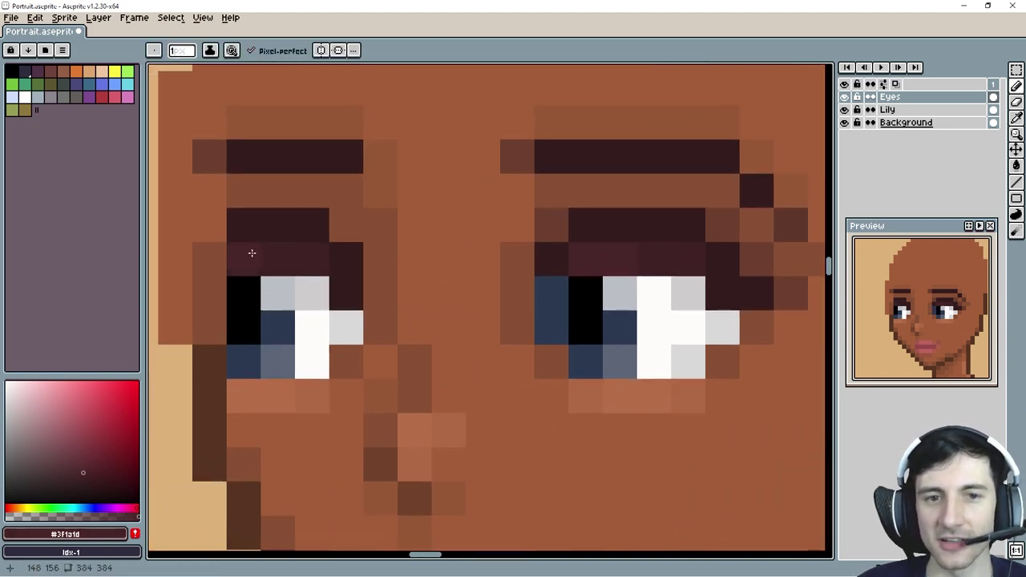
left_click(215, 263)
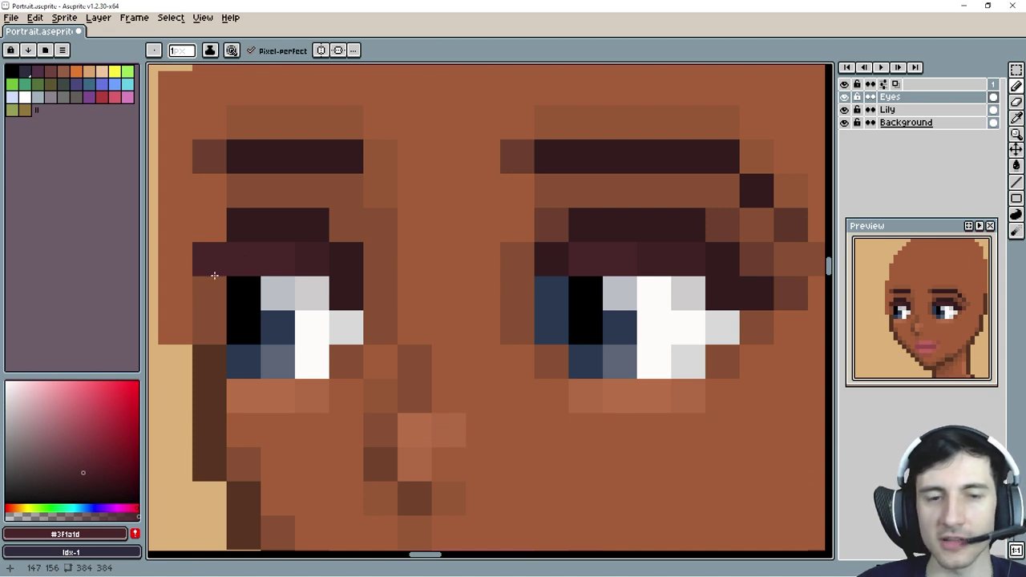
left_click(312, 247, "alt")
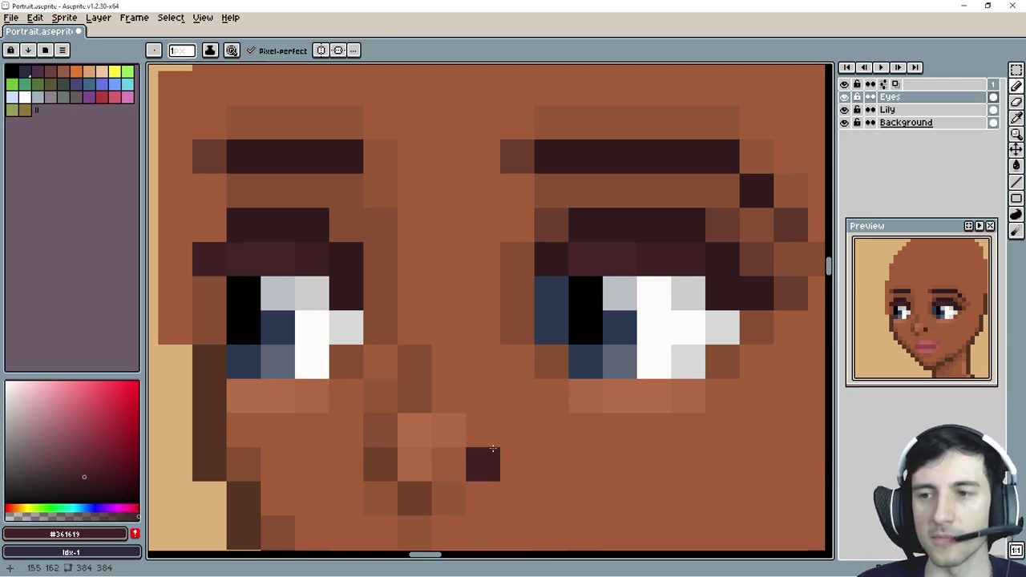
scroll(501, 443, "down", 1)
scroll(501, 442, "down", 1)
scroll(550, 400, "down", 2)
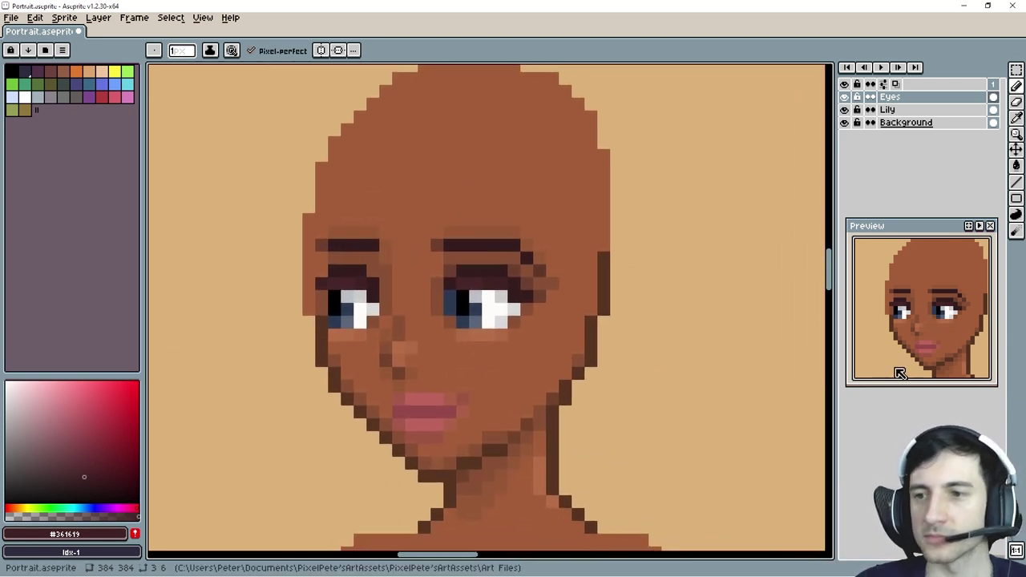